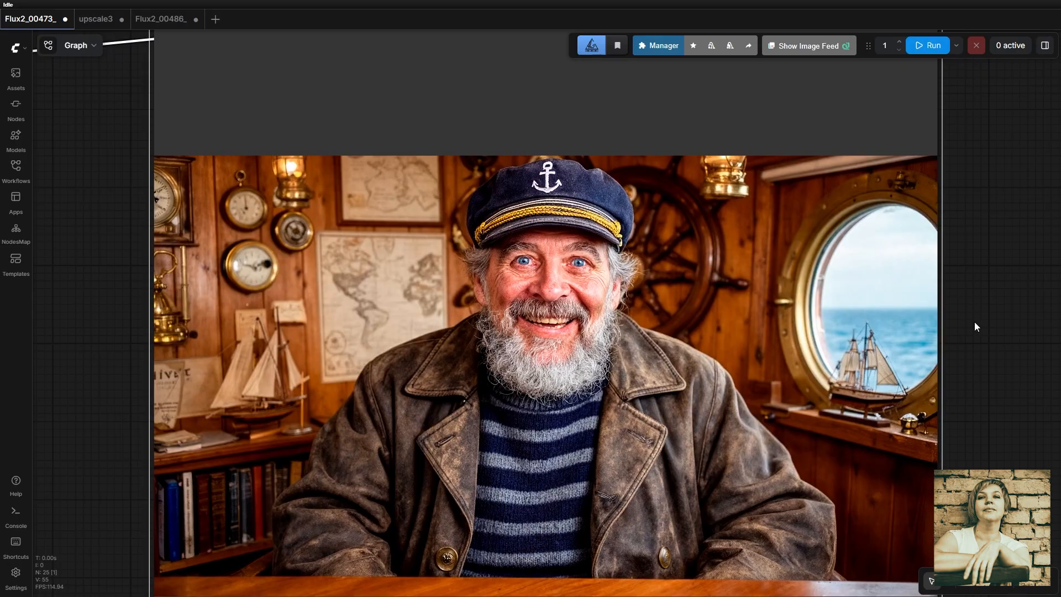
# Zoom in on the Flux2_00456 positive prompt describing the sailor in the captain's cabin
pyautogui.scroll(2, 902, 322)
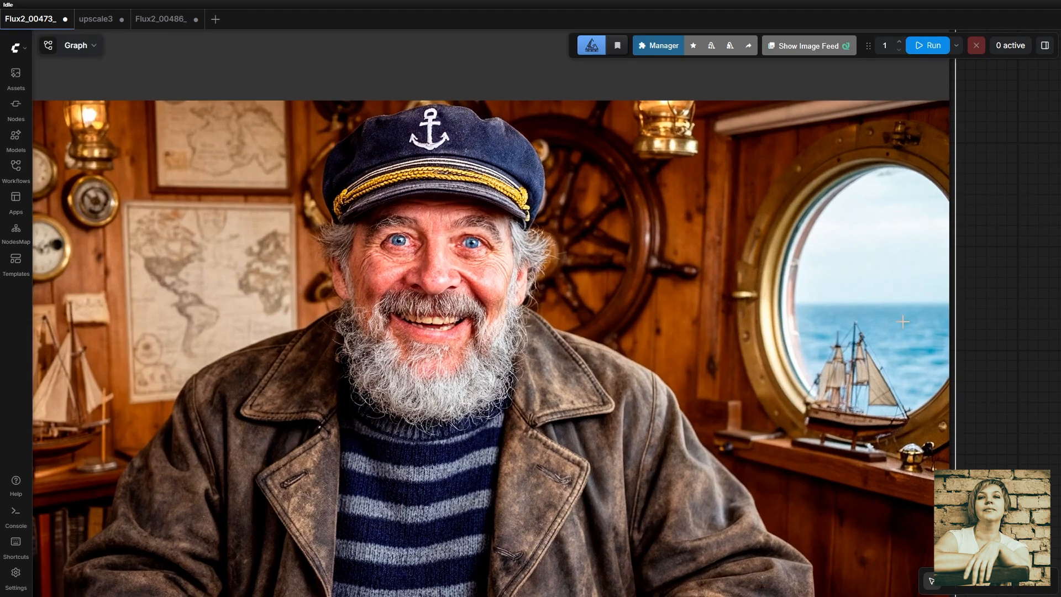
pyautogui.scroll(1, 935, 321)
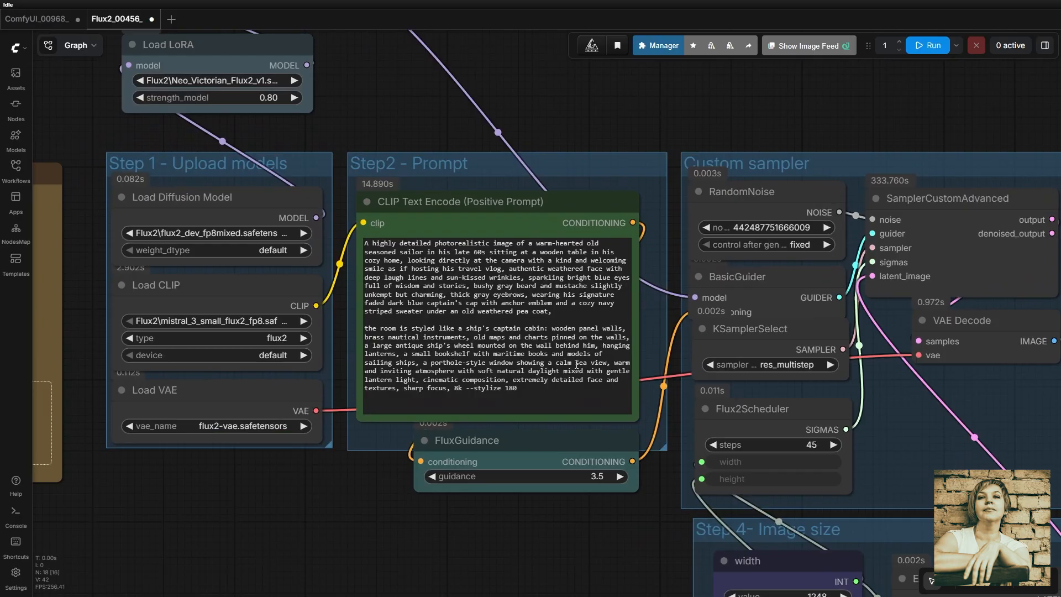
pyautogui.scroll(4, 595, 388)
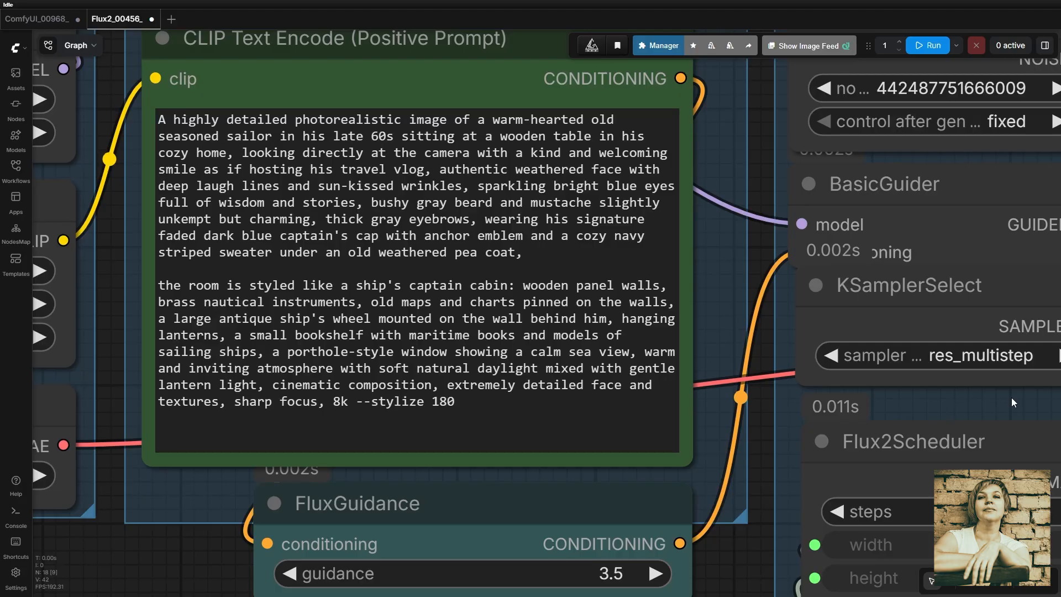
# Pan and zoom the canvas onto the smiling bearded captain portrait preview
pyautogui.scroll(-6, 1011, 399)
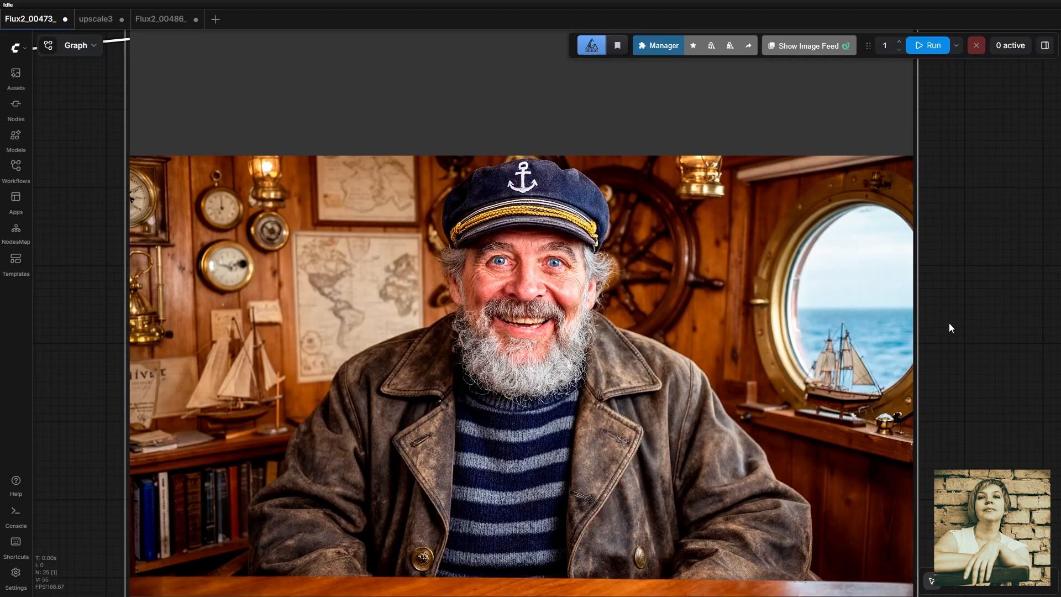
pyautogui.moveTo(949, 323); pyautogui.dragTo(973, 322)
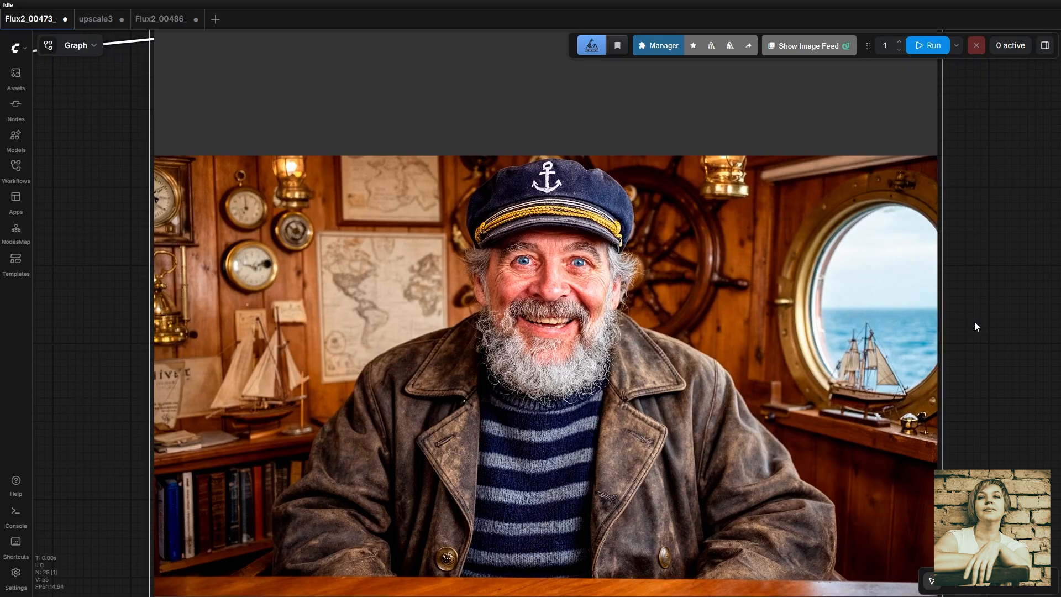
pyautogui.scroll(2, 901, 322)
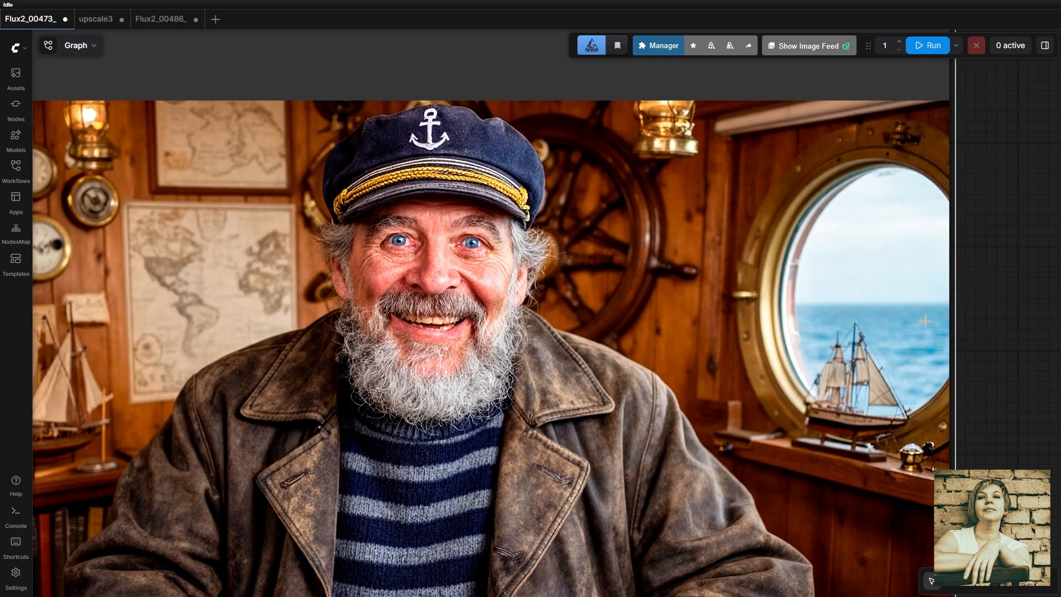
pyautogui.scroll(-1, 933, 321)
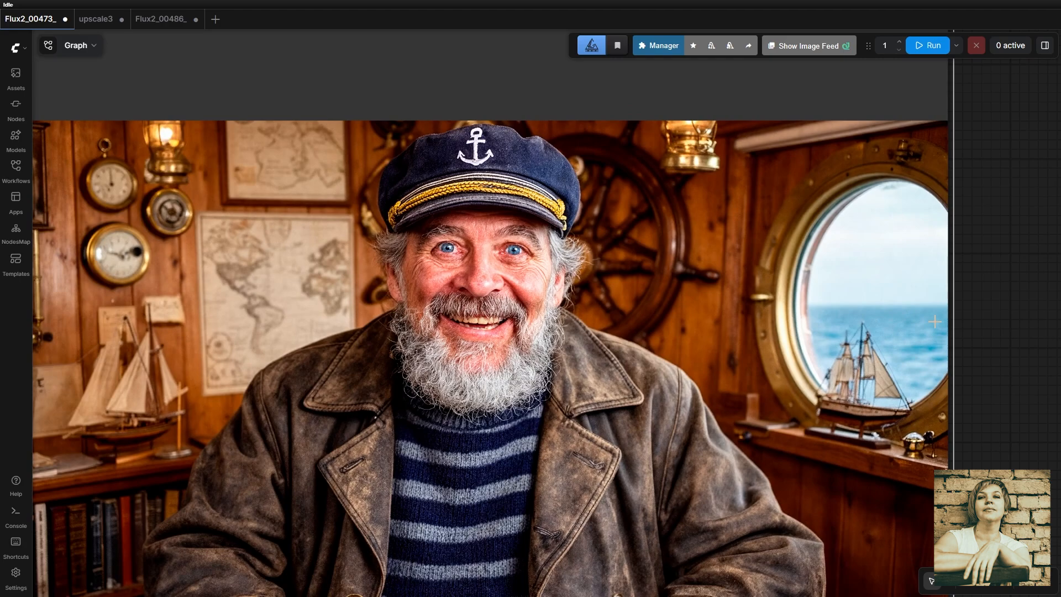
pyautogui.scroll(-1, 934, 322)
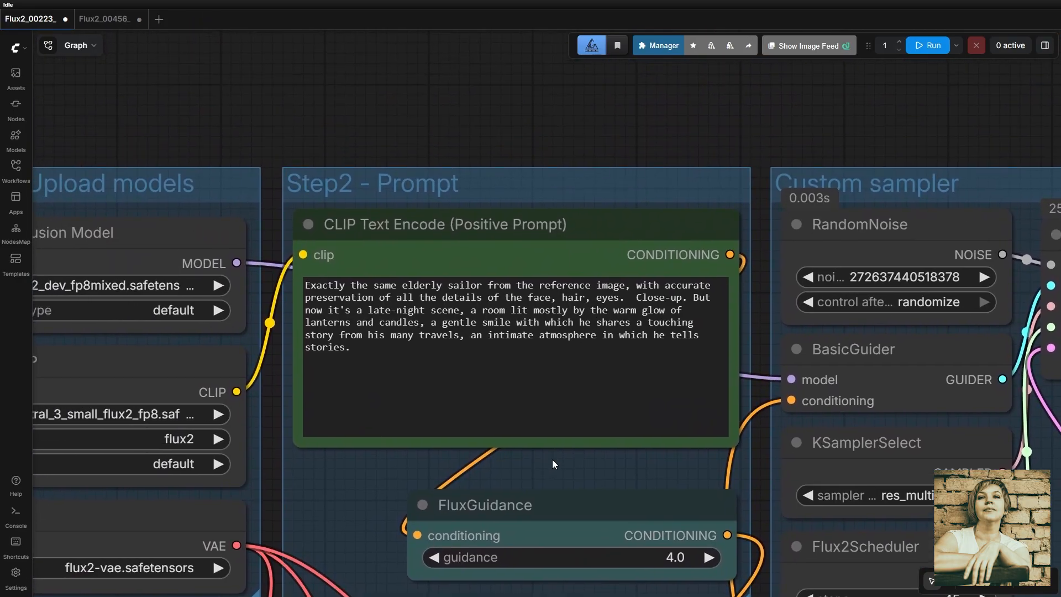
# Bring the Save Image node into view and zoom into the captain-over-sea-chart result
pyautogui.scroll(-5, 572, 460)
pyautogui.scroll(1, 606, 442)
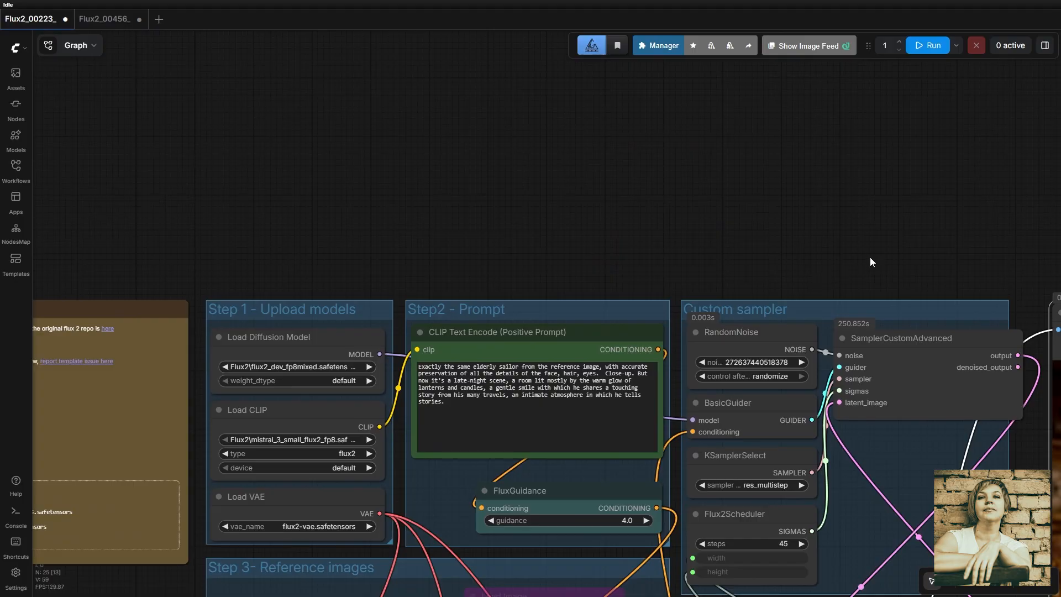
pyautogui.moveTo(869, 257); pyautogui.dragTo(83, 72)
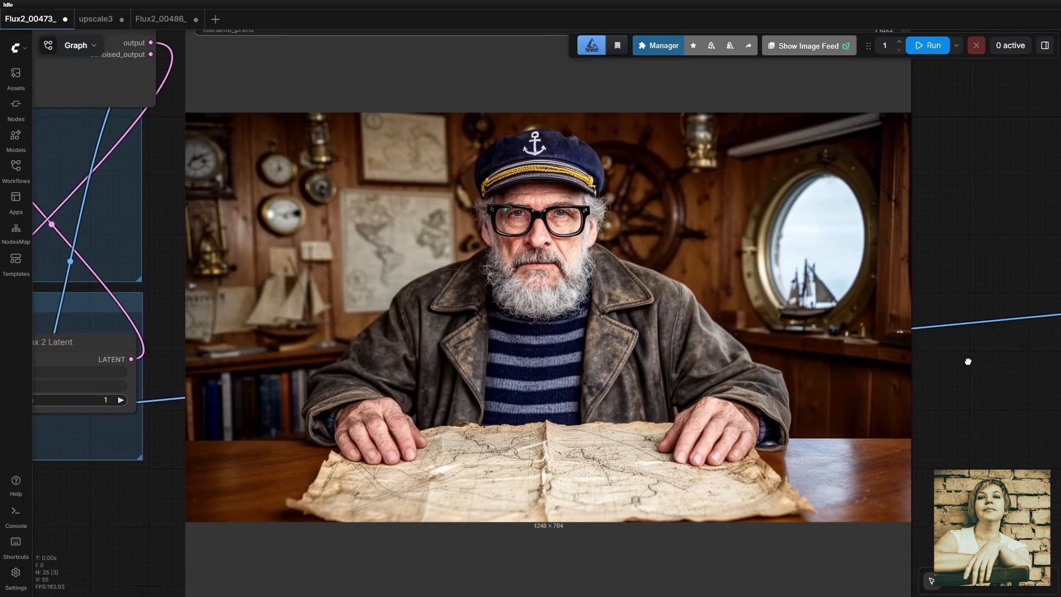
pyautogui.moveTo(965, 359); pyautogui.dragTo(1027, 380)
pyautogui.scroll(1, 1006, 391)
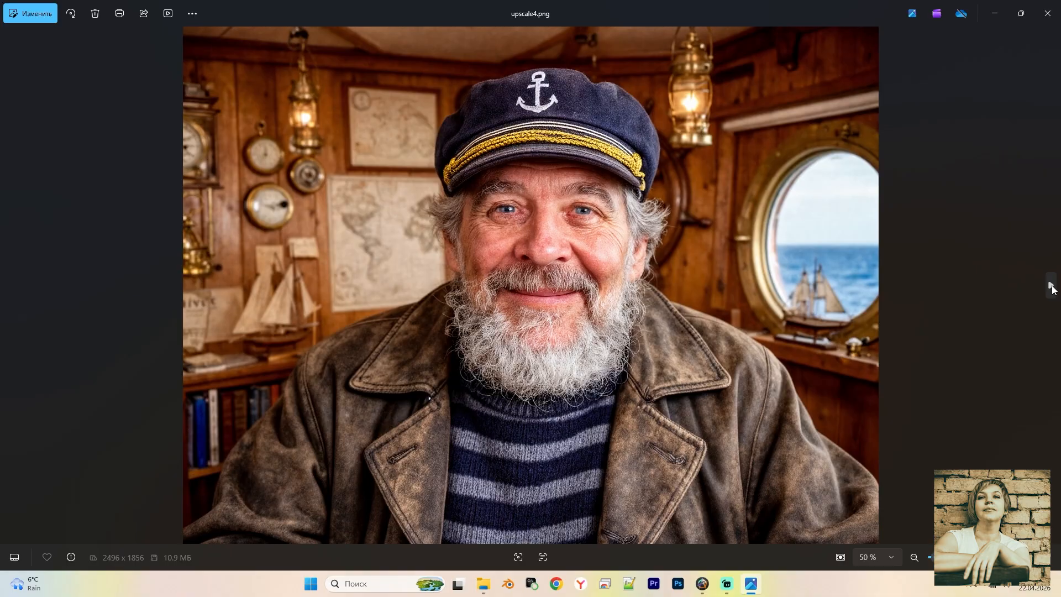
# Advance the Photos viewer from upscale4.png to the side-profile portrait upscale5.png
pyautogui.click(1050, 285)
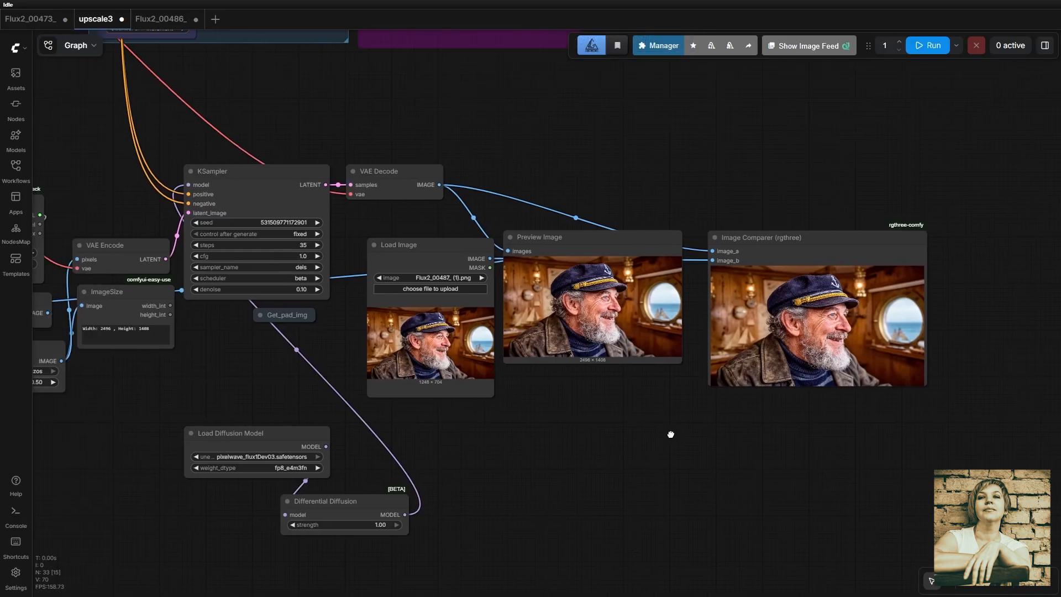
pyautogui.scroll(5, 704, 406)
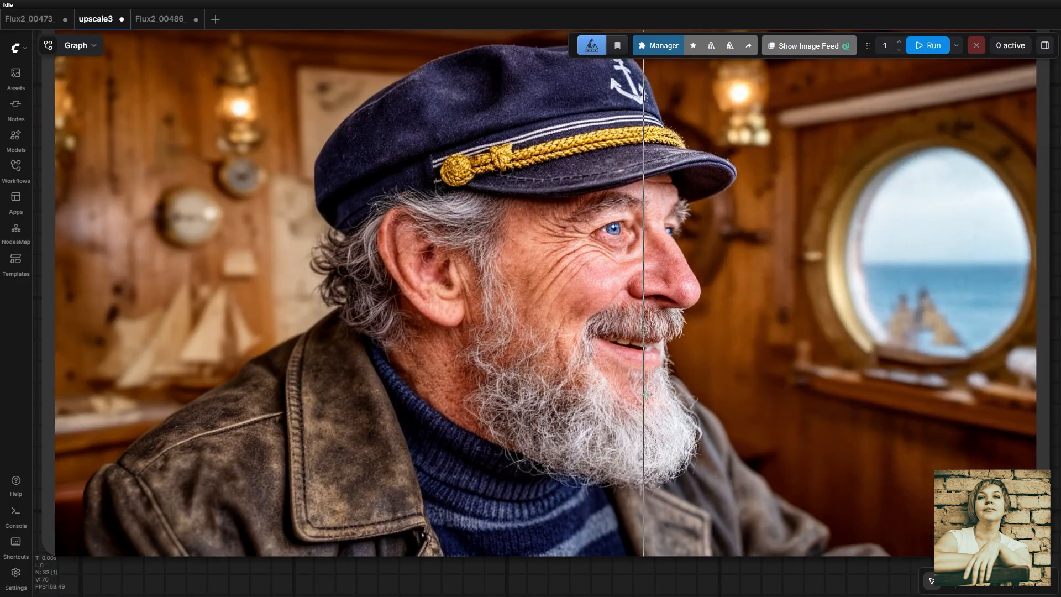
pyautogui.scroll(-5, 530, 395)
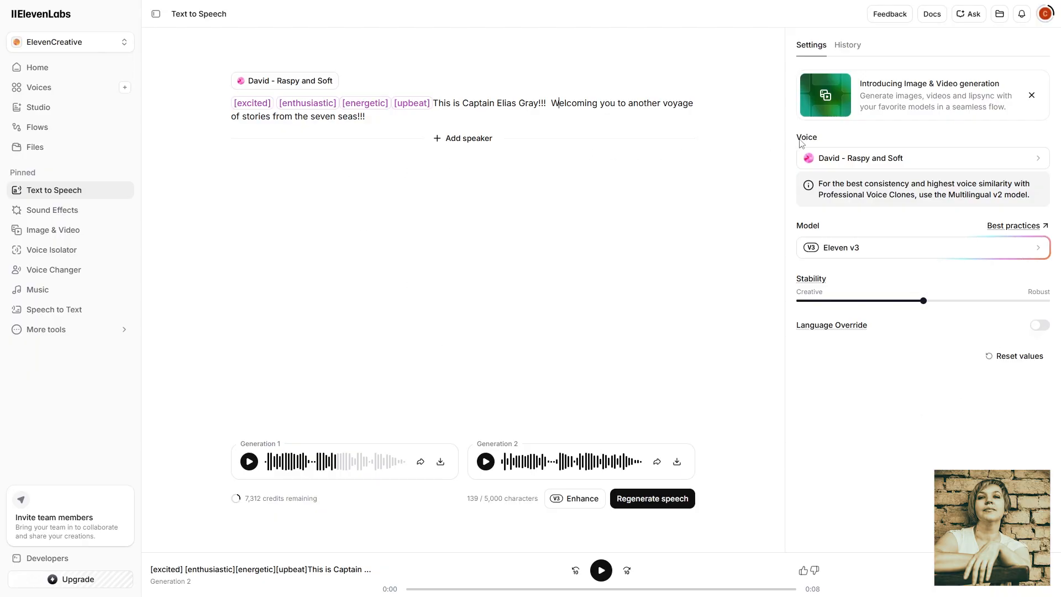
# Keep the David - Raspy and Soft voice and regenerate the captain's welcome line
pyautogui.click(962, 164)
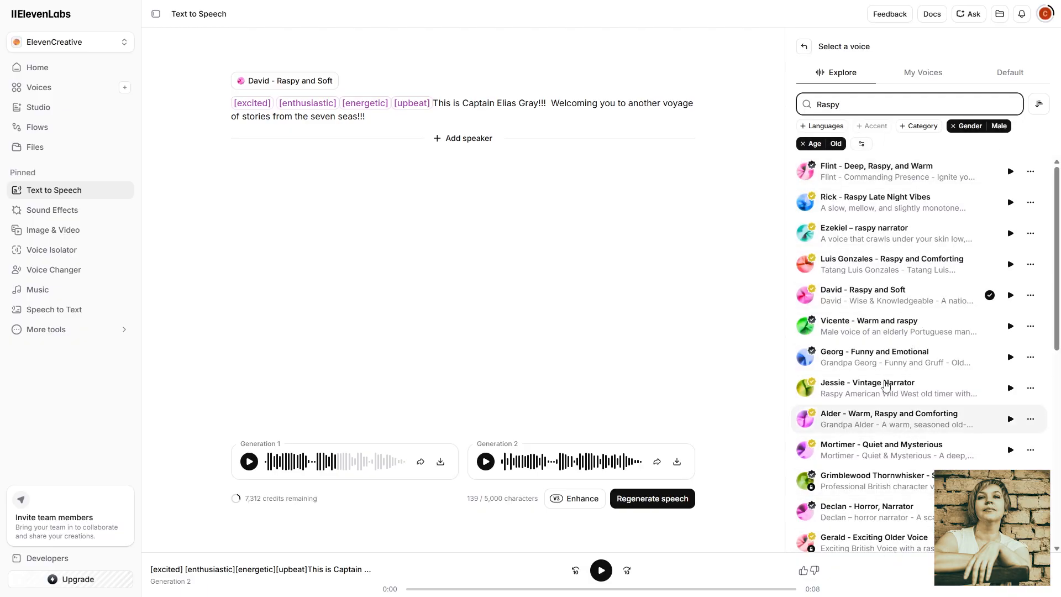
pyautogui.click(901, 297)
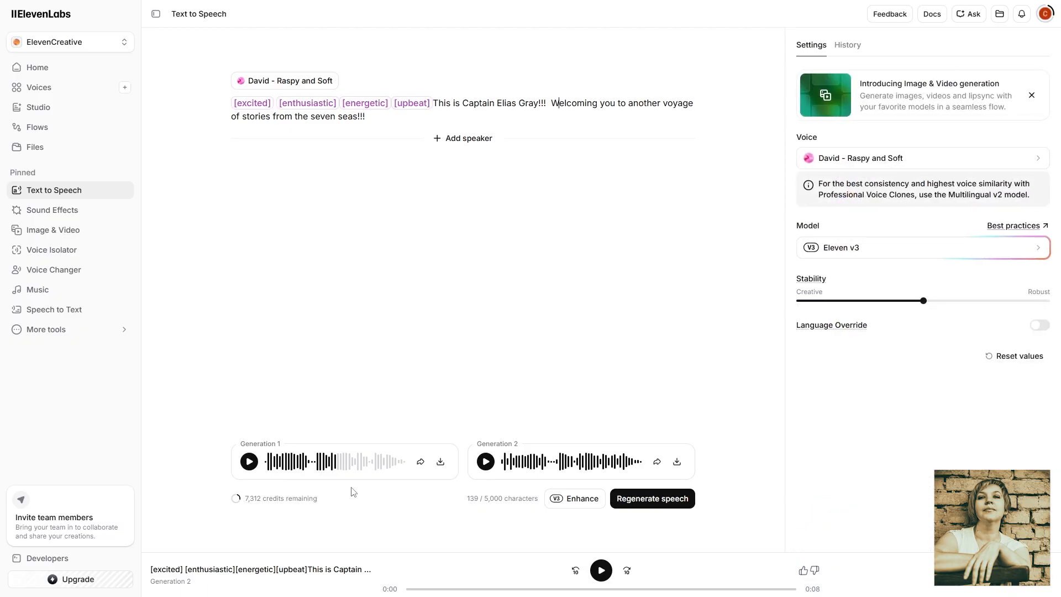
pyautogui.click(670, 500)
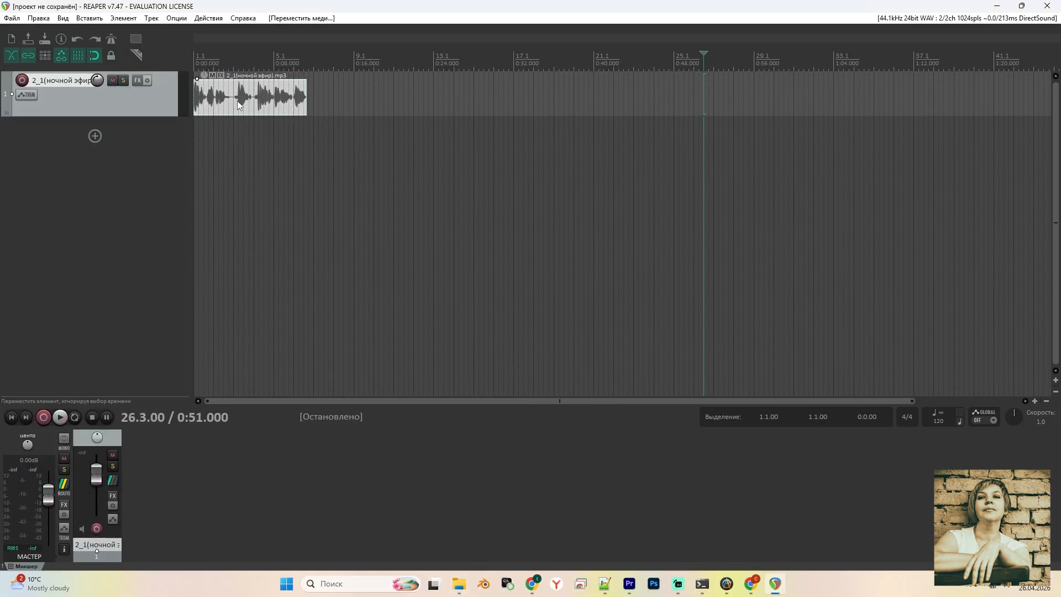
# Render the voice track as MP3 named 2_1 into the LTX Тренировка LoRA folder
pyautogui.click(11, 17)
pyautogui.click(38, 207)
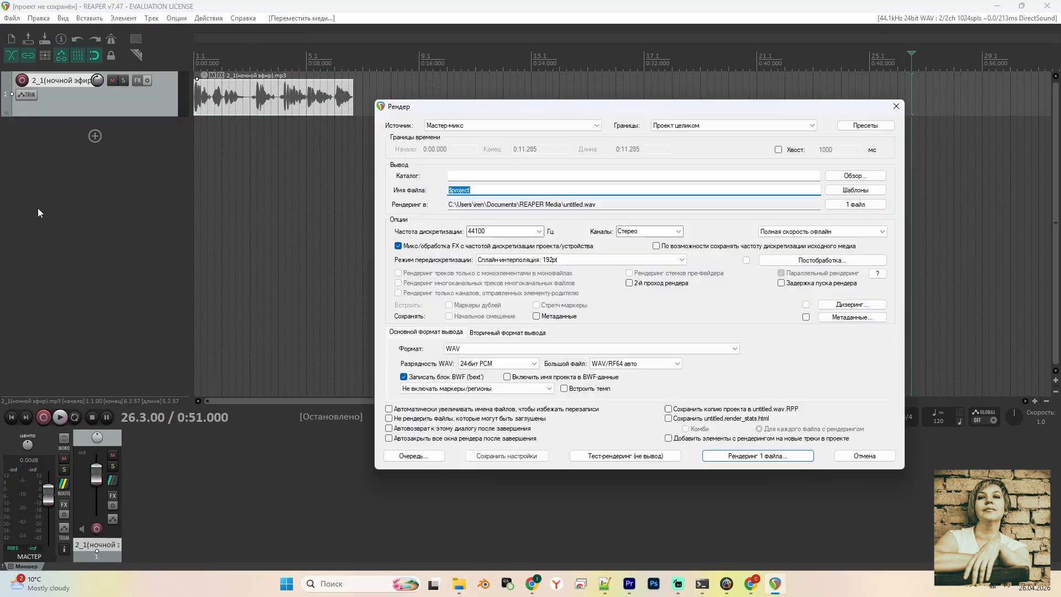
pyautogui.click(514, 348)
pyautogui.click(486, 407)
pyautogui.click(854, 177)
pyautogui.click(855, 236)
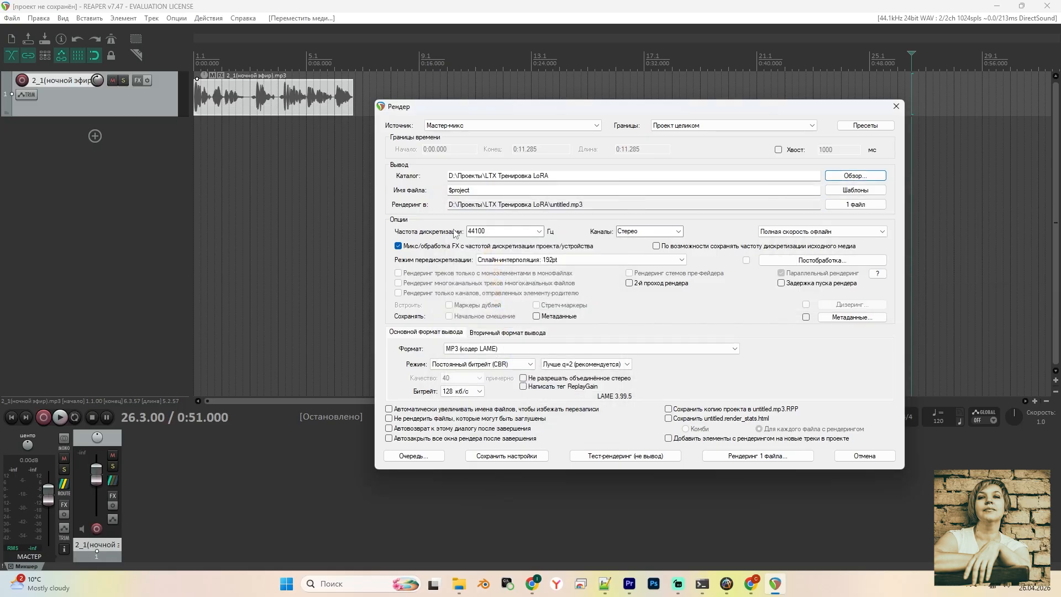
pyautogui.doubleClick(459, 190)
pyautogui.write('2_1')
pyautogui.press('Return')
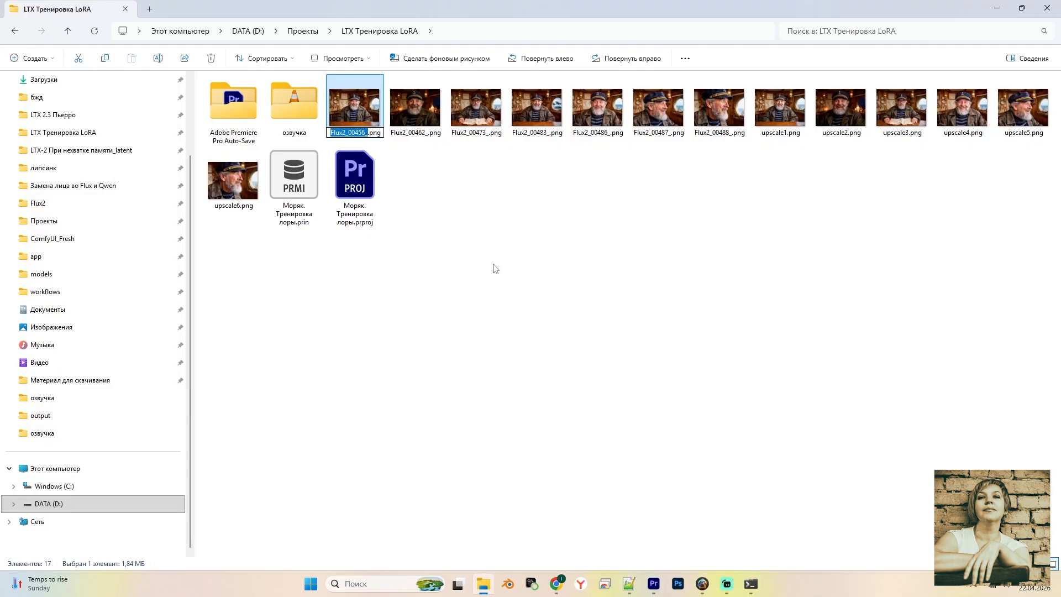
# Preview upscale1.png, then play 1_1.mp3 from the озвучка folder
pyautogui.doubleClick(779, 107)
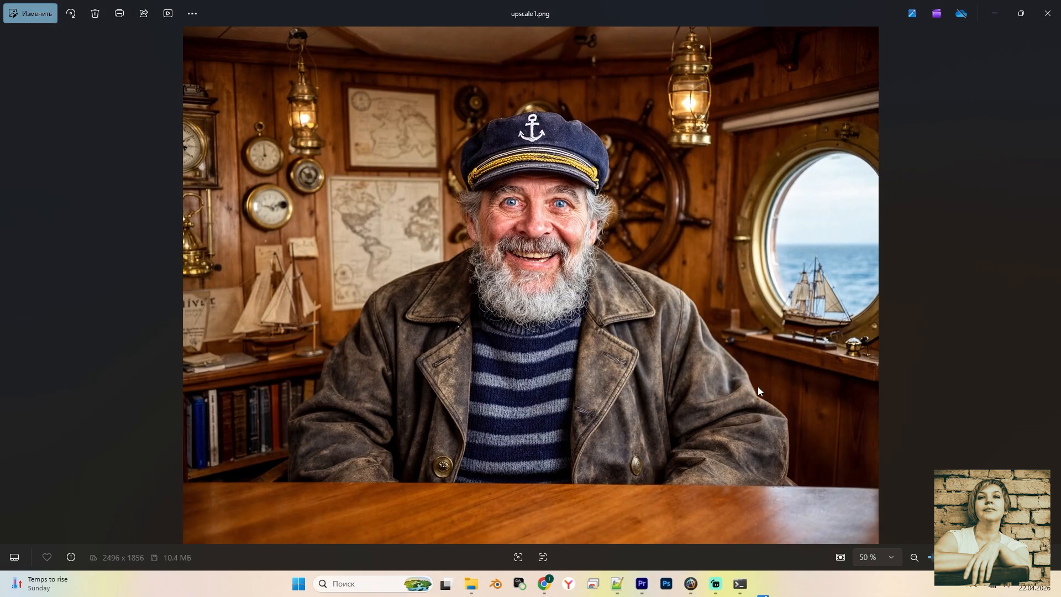
pyautogui.click(1047, 13)
pyautogui.doubleClick(298, 114)
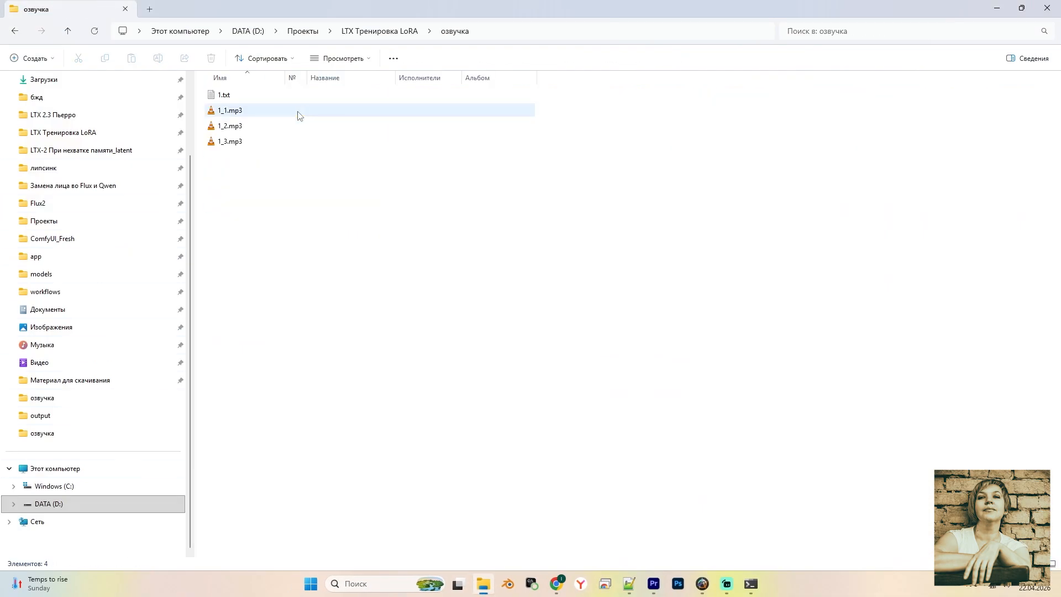
pyautogui.doubleClick(235, 109)
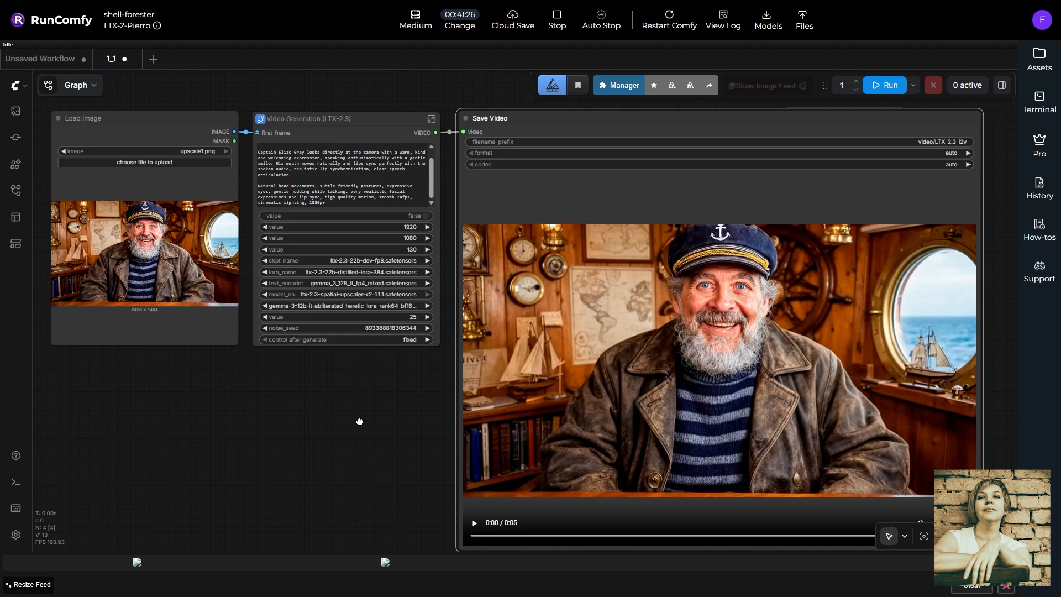
# Shift the 1_1.mp3 external audio group inside Video Generation, then return to the 1.1 graph
pyautogui.moveTo(360, 422); pyautogui.dragTo(375, 435)
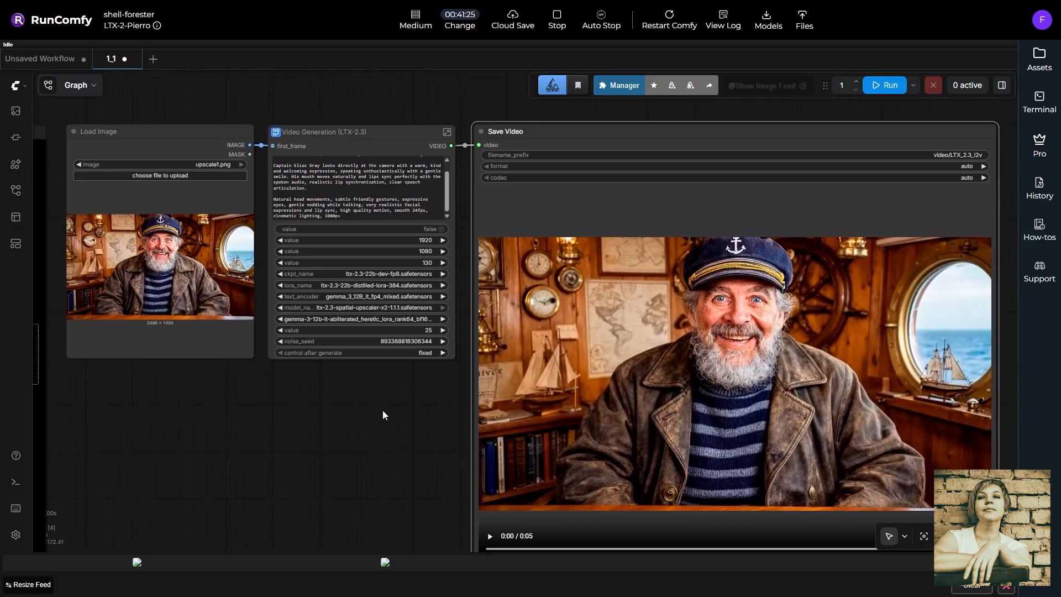
pyautogui.click(447, 133)
pyautogui.scroll(-8, 528, 278)
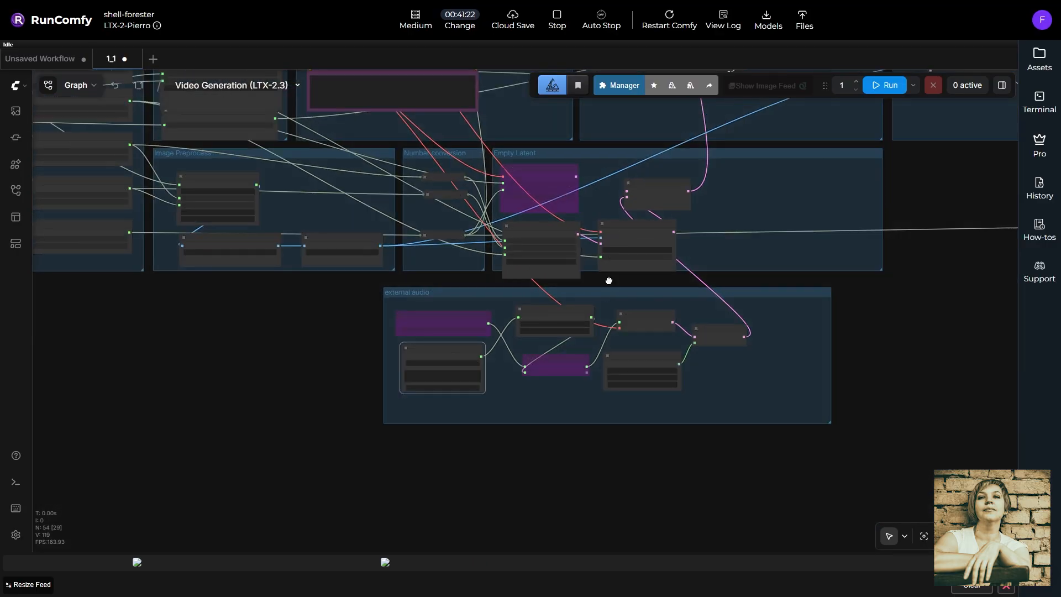
pyautogui.scroll(8, 379, 360)
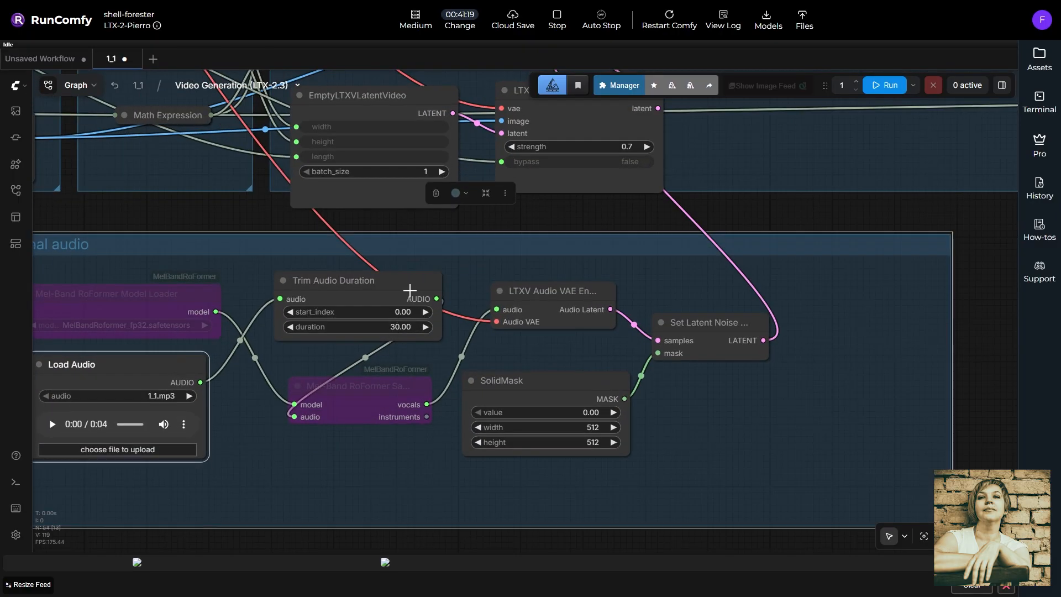
pyautogui.moveTo(509, 234); pyautogui.dragTo(478, 243)
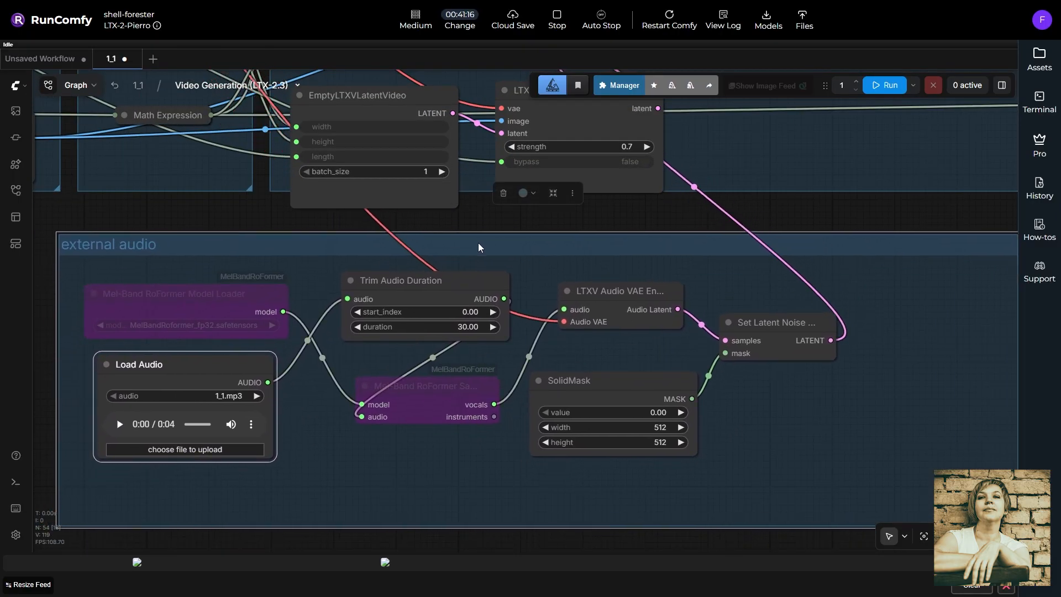
pyautogui.scroll(-4, 490, 261)
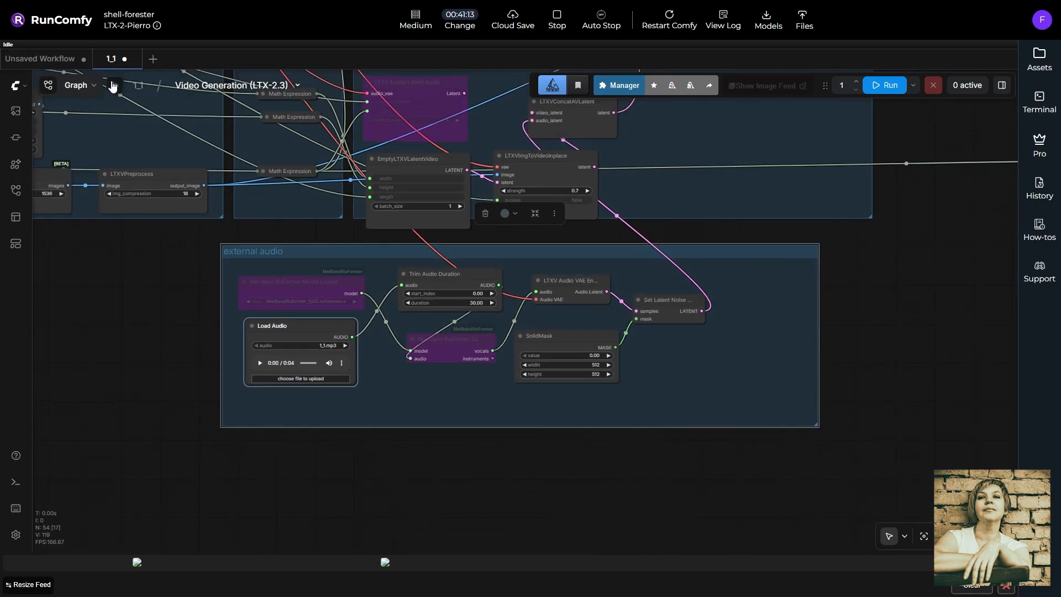
pyautogui.click(147, 87)
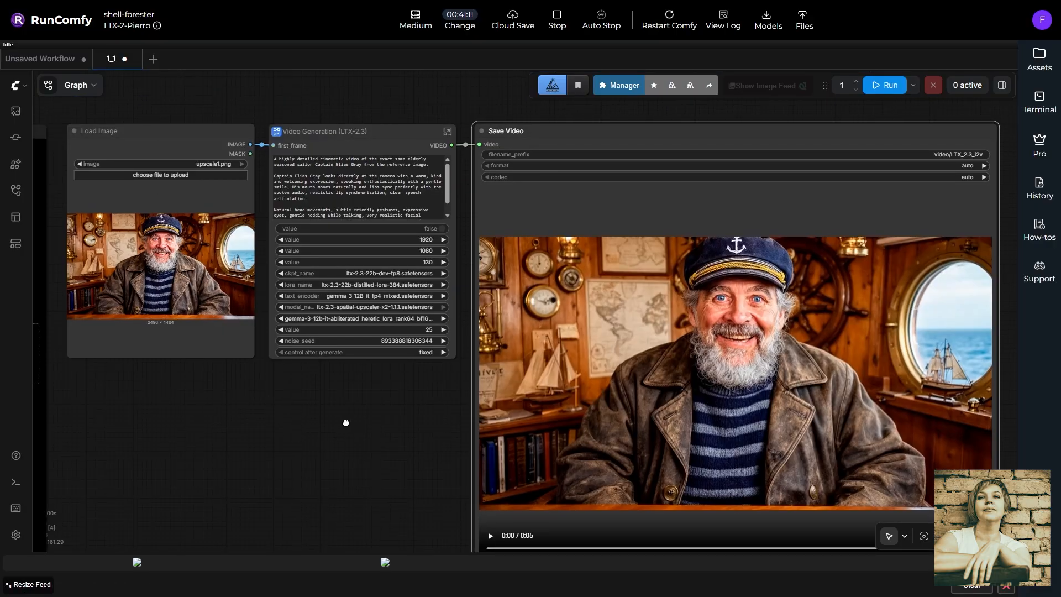
# Keep the video width at 1920 and height at 1080
pyautogui.moveTo(344, 427); pyautogui.dragTo(405, 446)
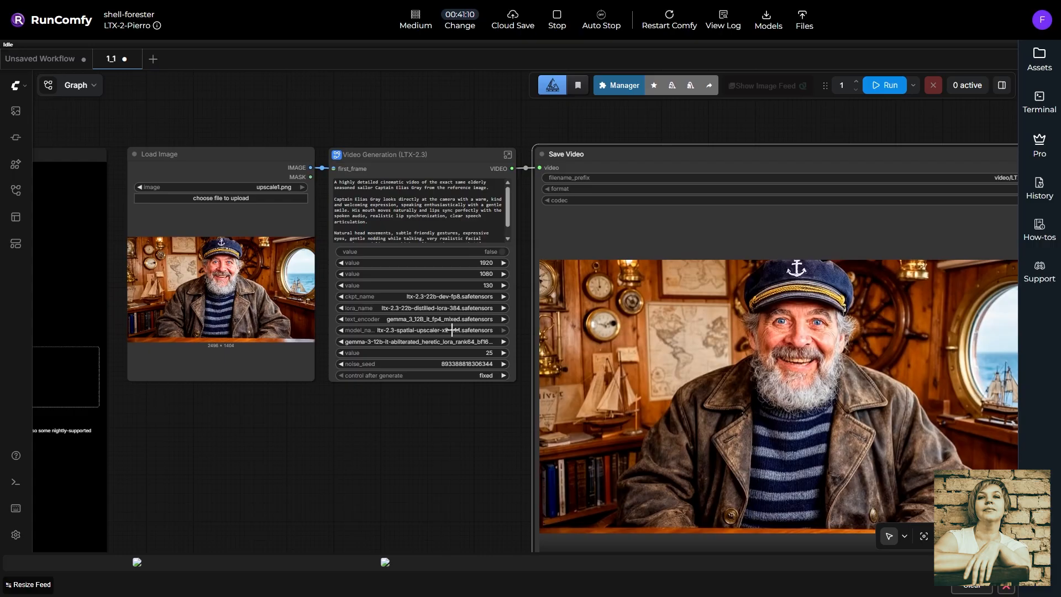
pyautogui.scroll(7, 486, 265)
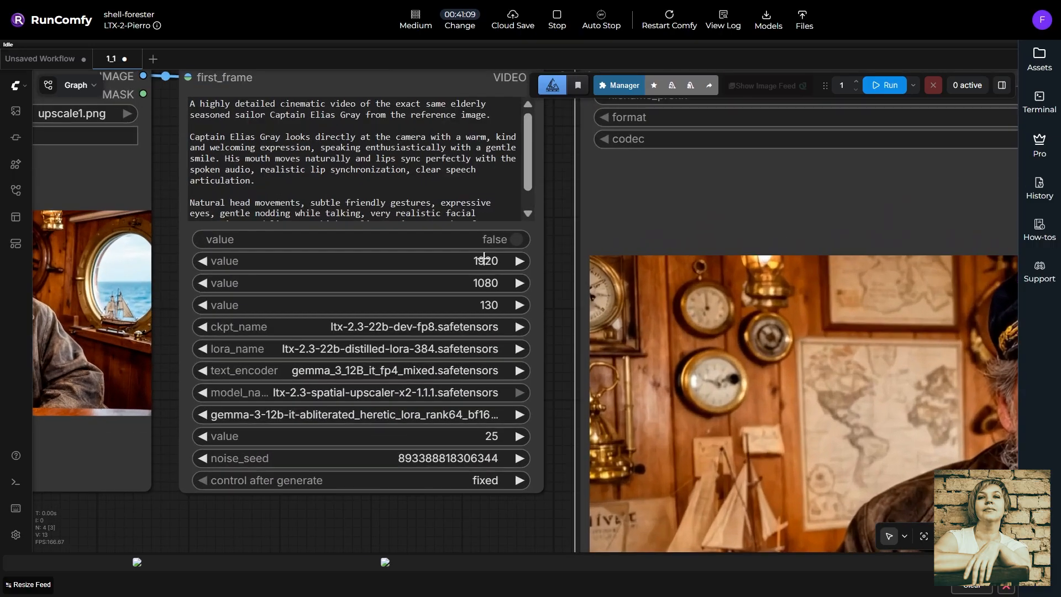
pyautogui.click(484, 260)
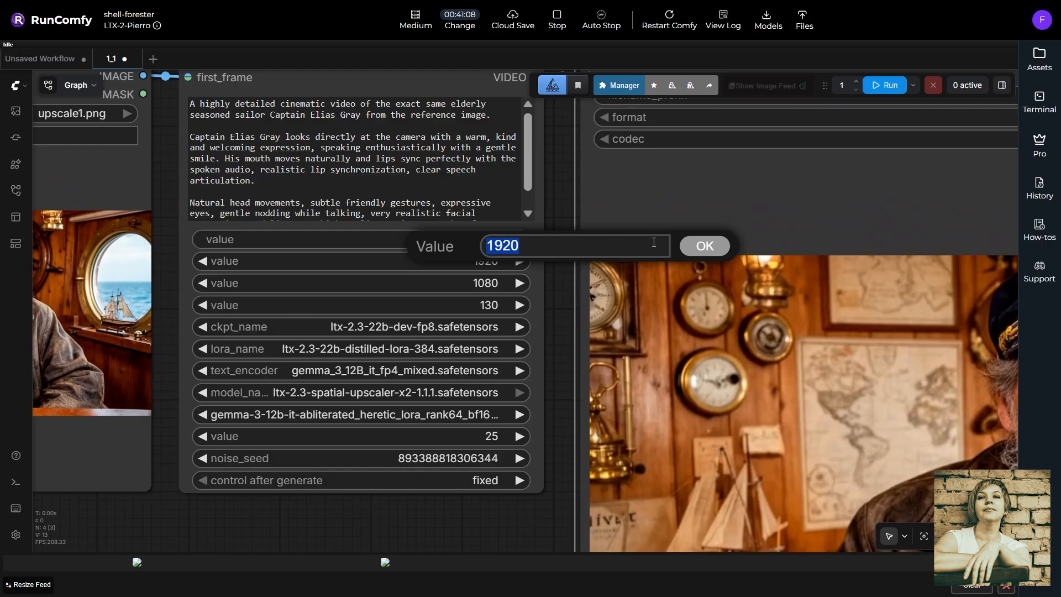
pyautogui.click(704, 246)
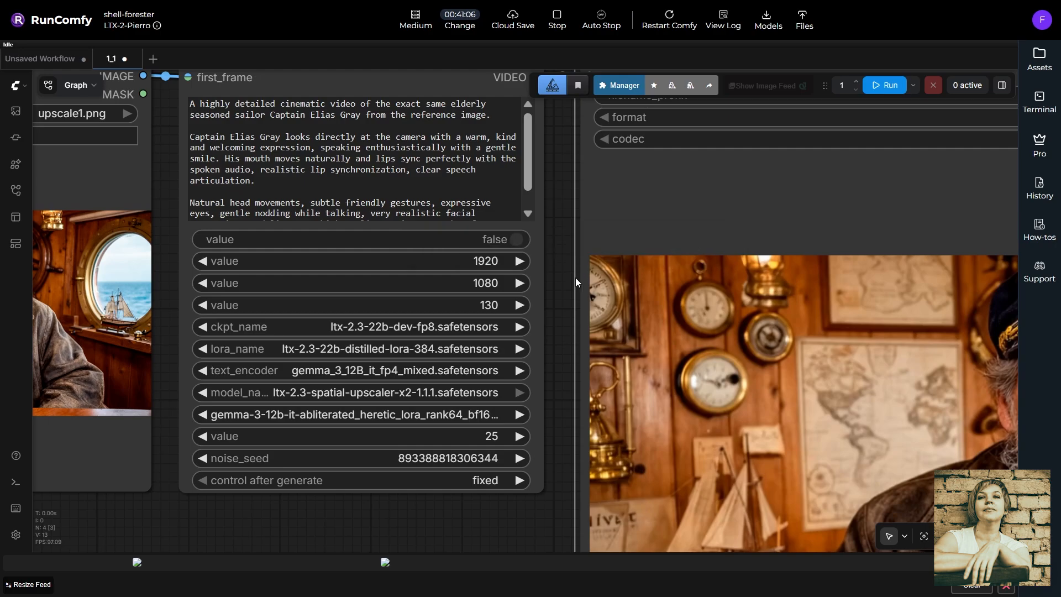
pyautogui.click(485, 282)
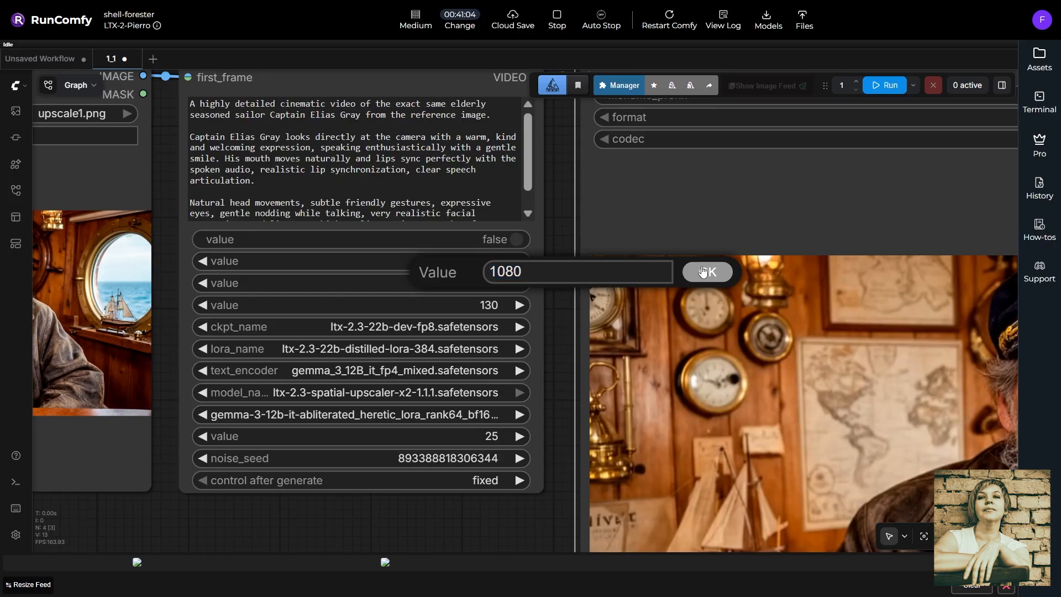
pyautogui.click(702, 272)
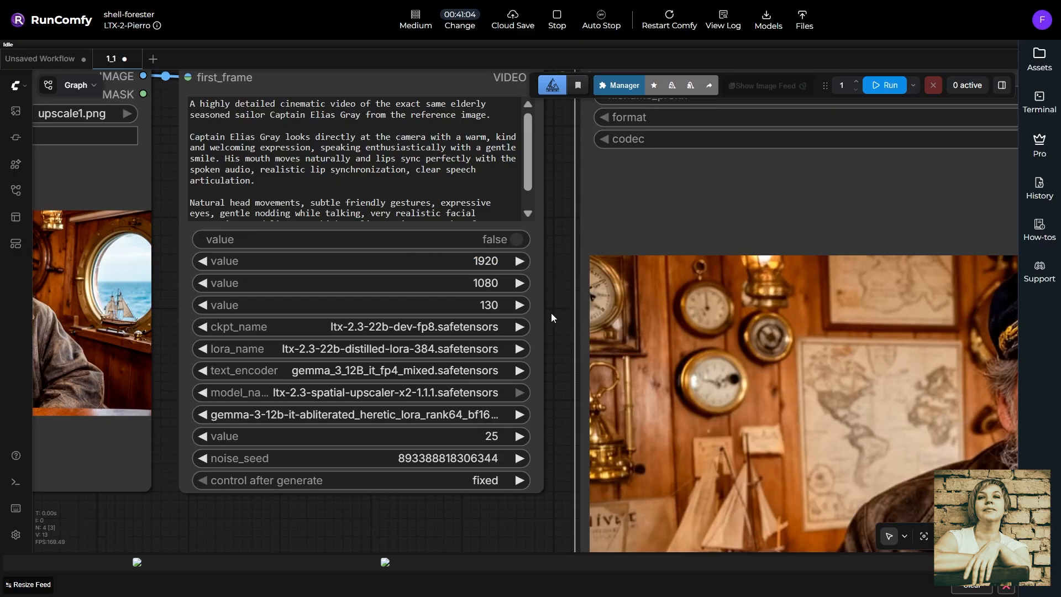
# Pan and zoom out to show the whole workflow with its sailor video output
pyautogui.moveTo(554, 313); pyautogui.dragTo(361, 290)
pyautogui.scroll(-5, 360, 290)
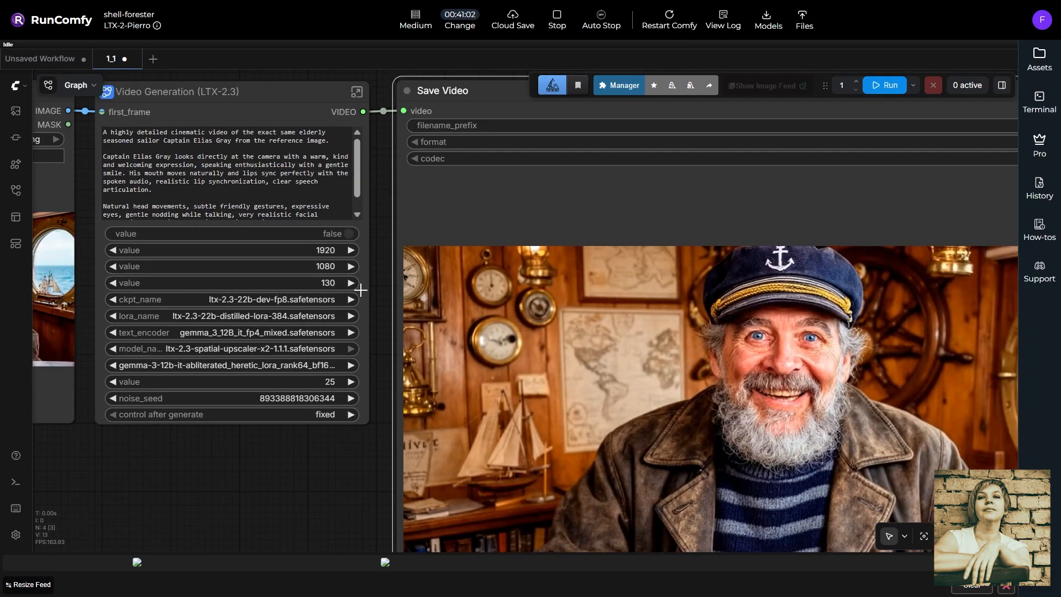
pyautogui.scroll(-2, 361, 290)
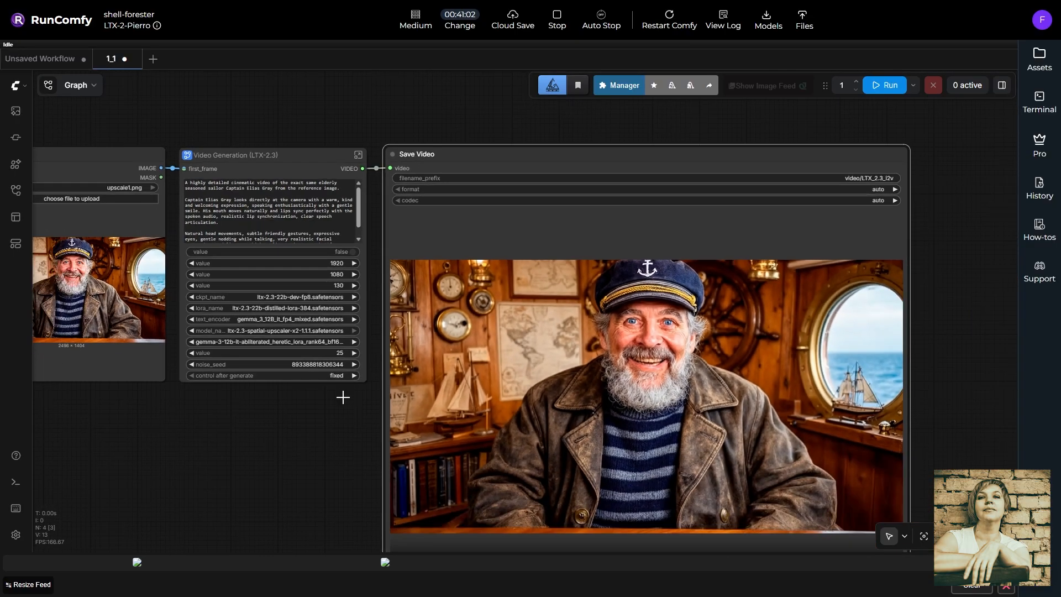
pyautogui.moveTo(323, 459); pyautogui.dragTo(220, 409)
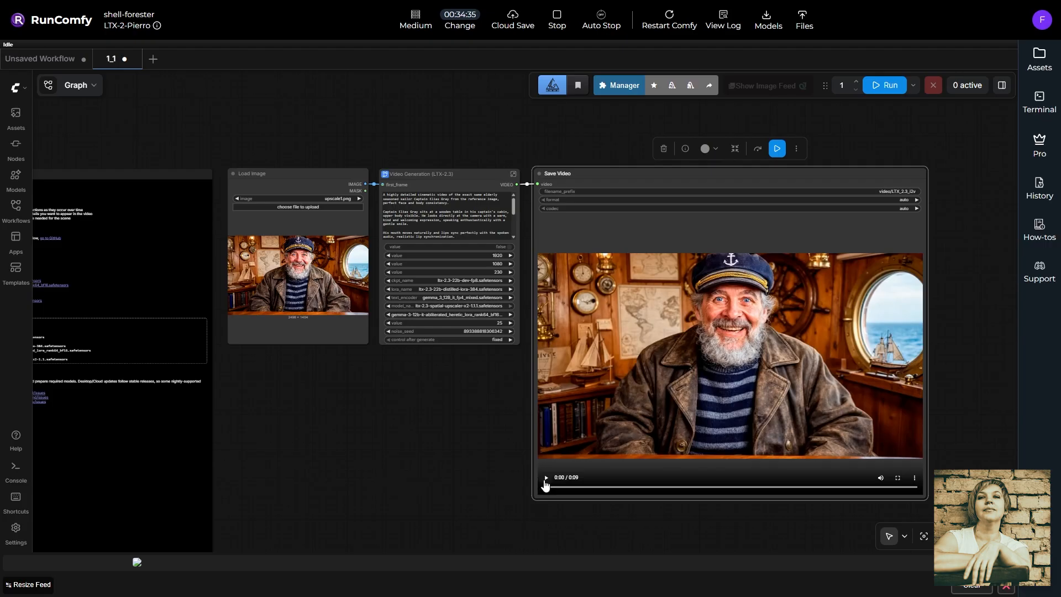
# Play the captain video in the Save Video node, zoom in, then pause it
pyautogui.click(546, 478)
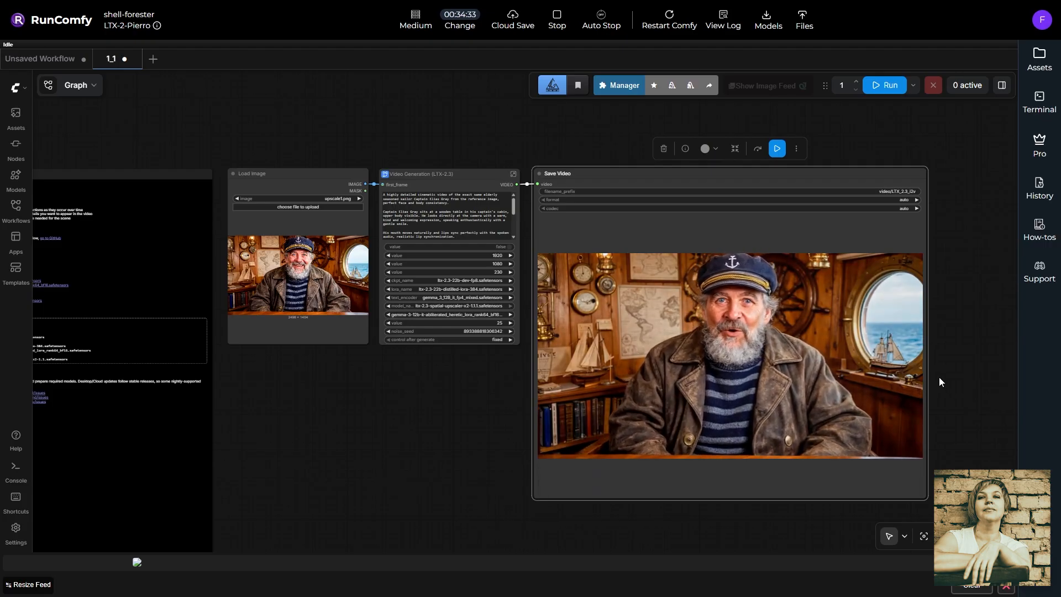
pyautogui.scroll(3, 944, 357)
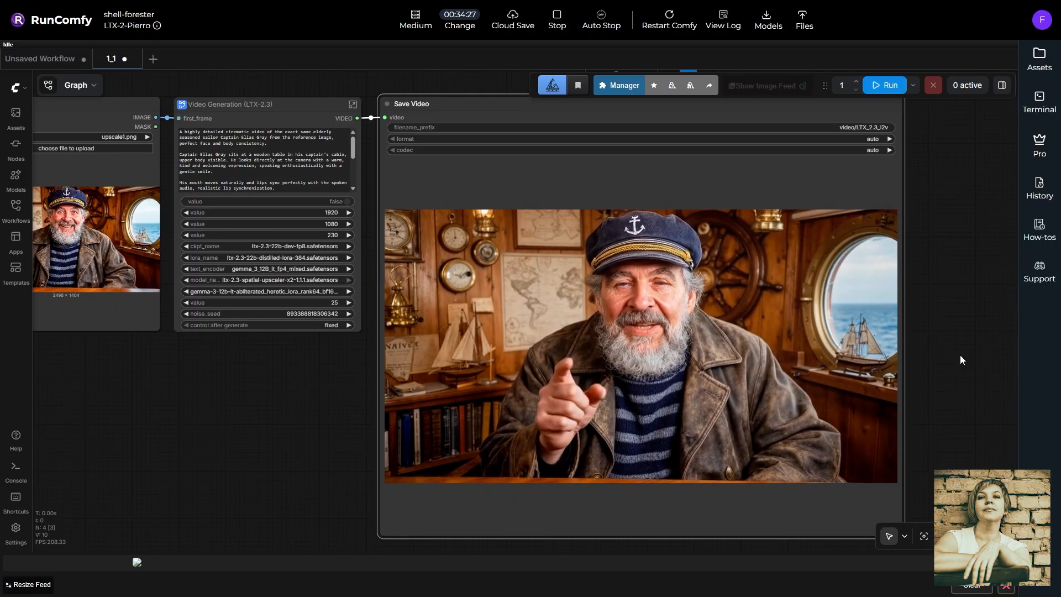
pyautogui.moveTo(559, 531)
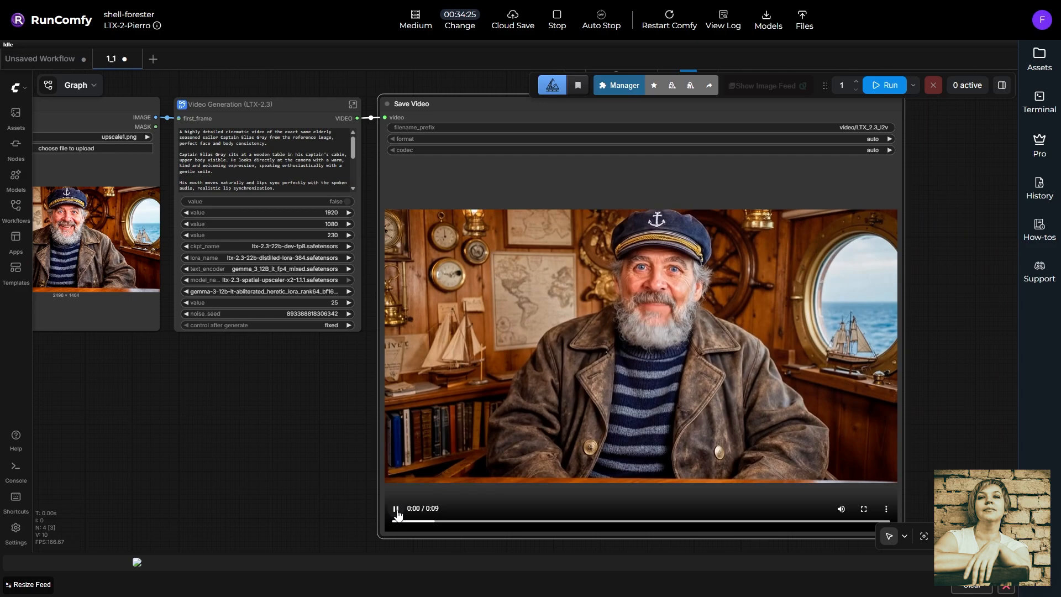
pyautogui.click(396, 508)
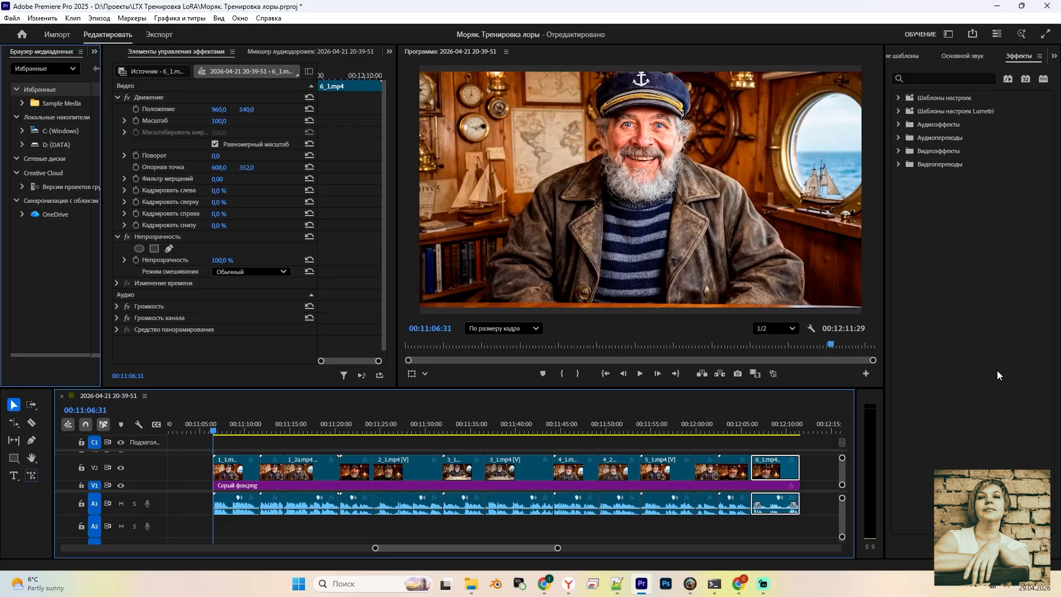
# Play the sequence and rescale the 2_1.mp4 clip from 180.6 to about 53.5% to fill the frame
pyautogui.press('space')
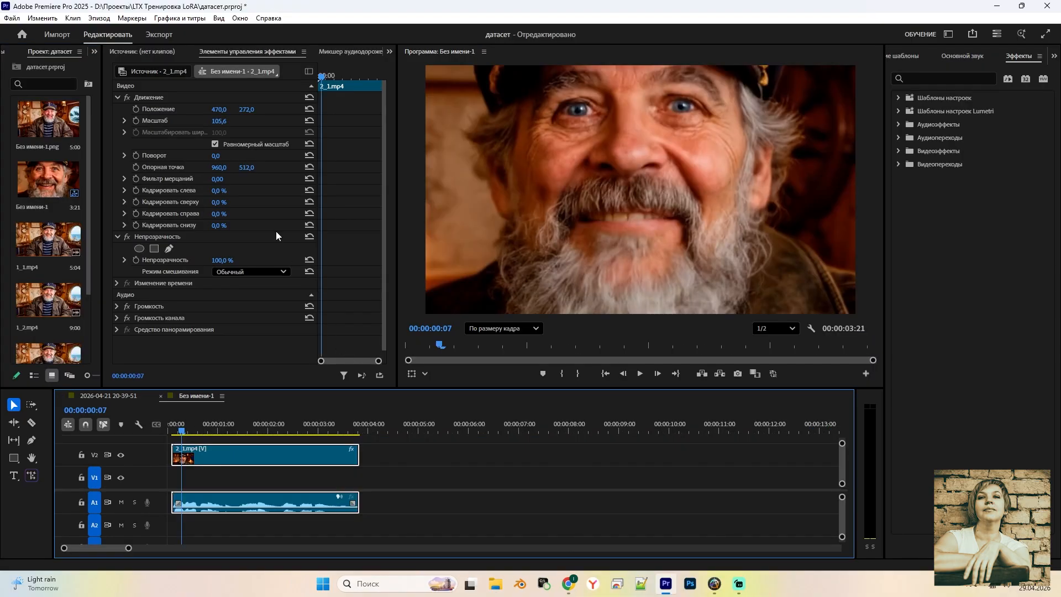
pyautogui.moveTo(220, 125); pyautogui.dragTo(146, 125)
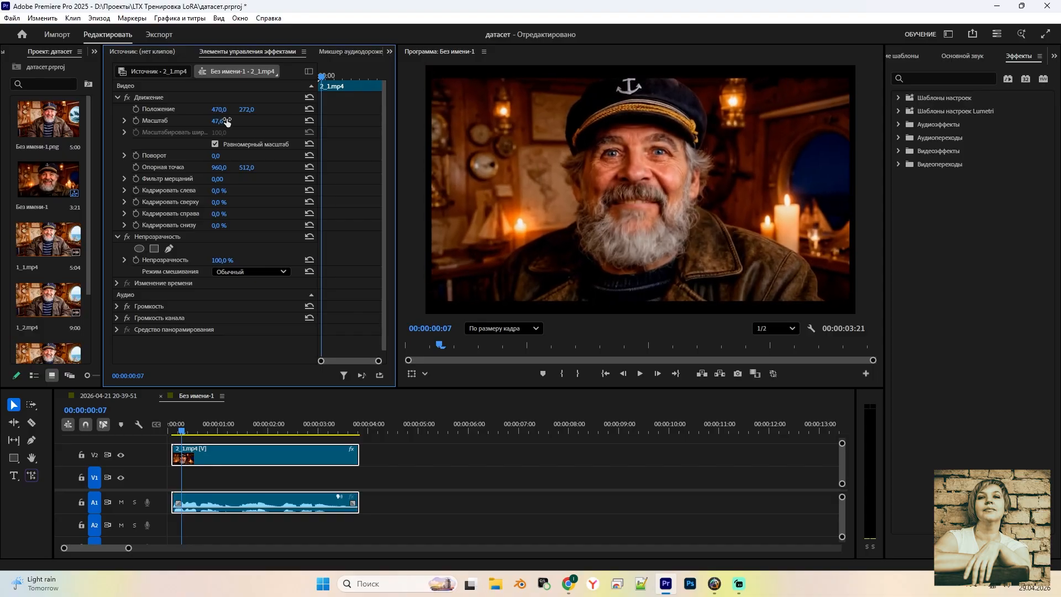
pyautogui.click(164, 117)
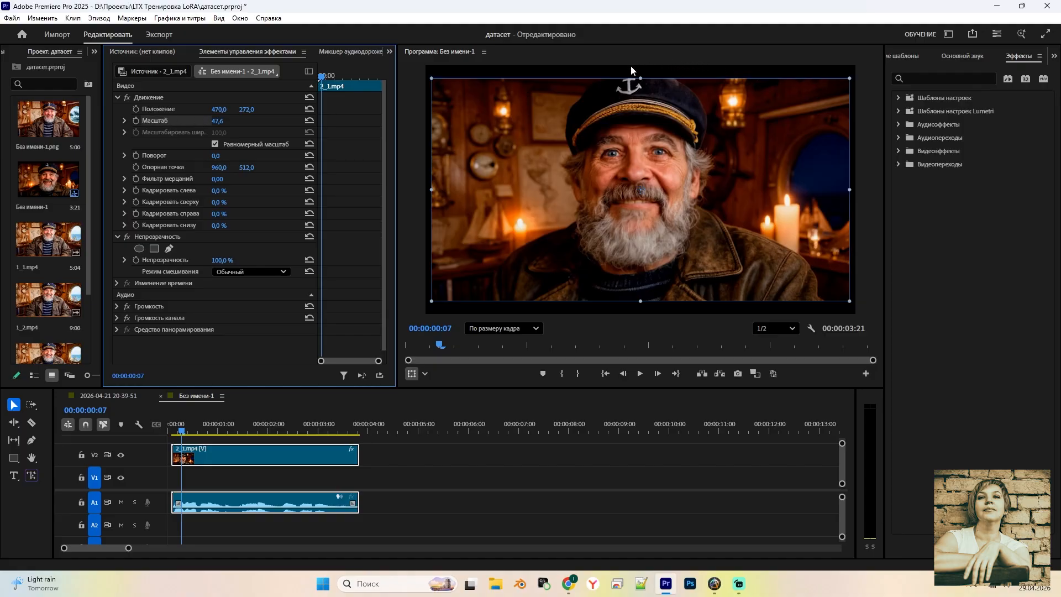
pyautogui.moveTo(638, 78); pyautogui.dragTo(637, 64)
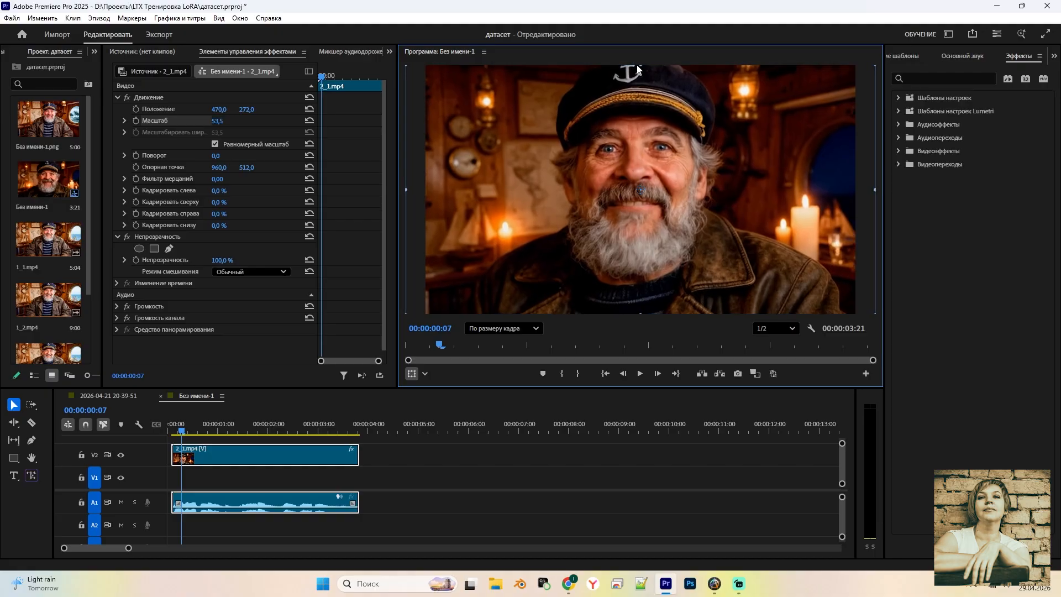
# Export the captain sequence as a media file via File > Export > Media
pyautogui.click(12, 18)
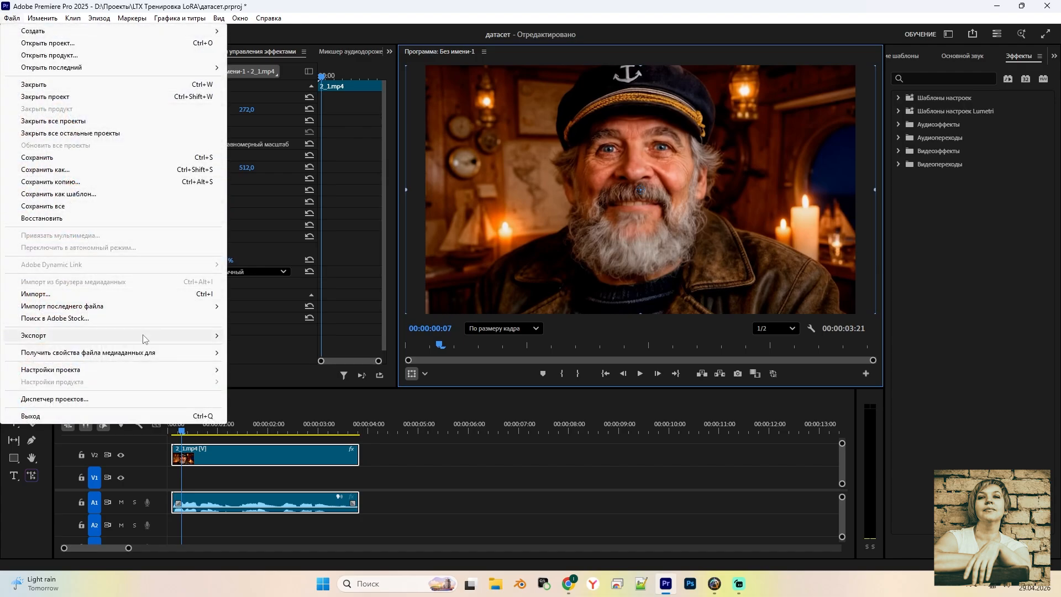
pyautogui.moveTo(142, 338)
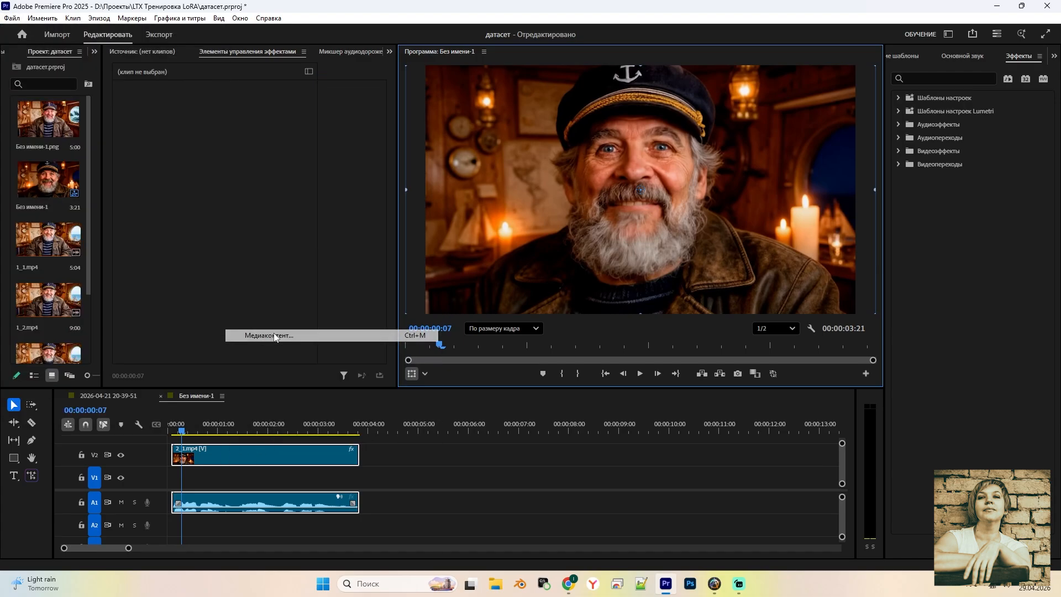
pyautogui.click(273, 335)
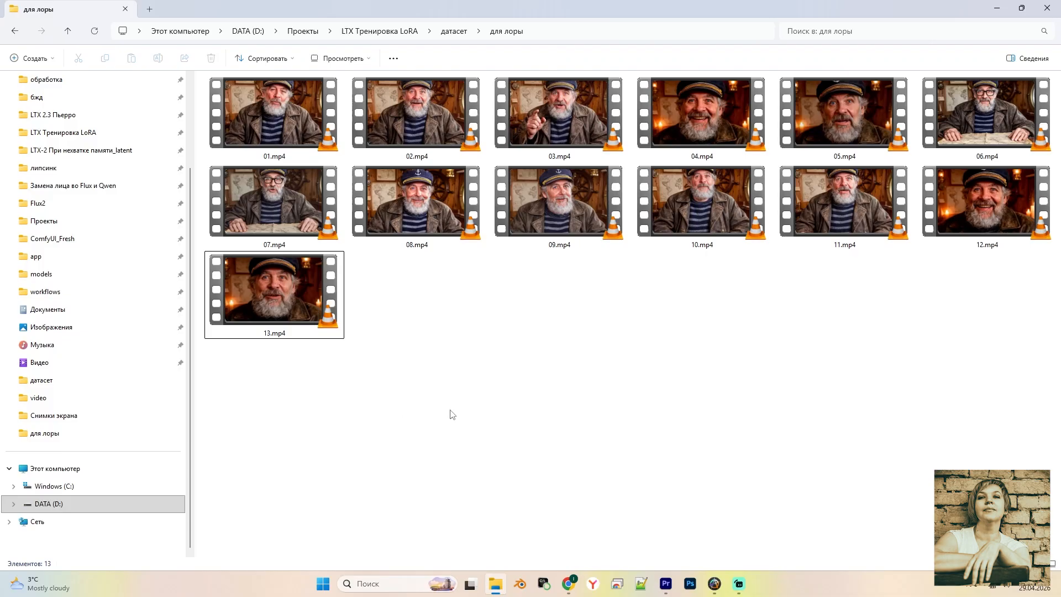
pyautogui.scroll(-2, 515, 425)
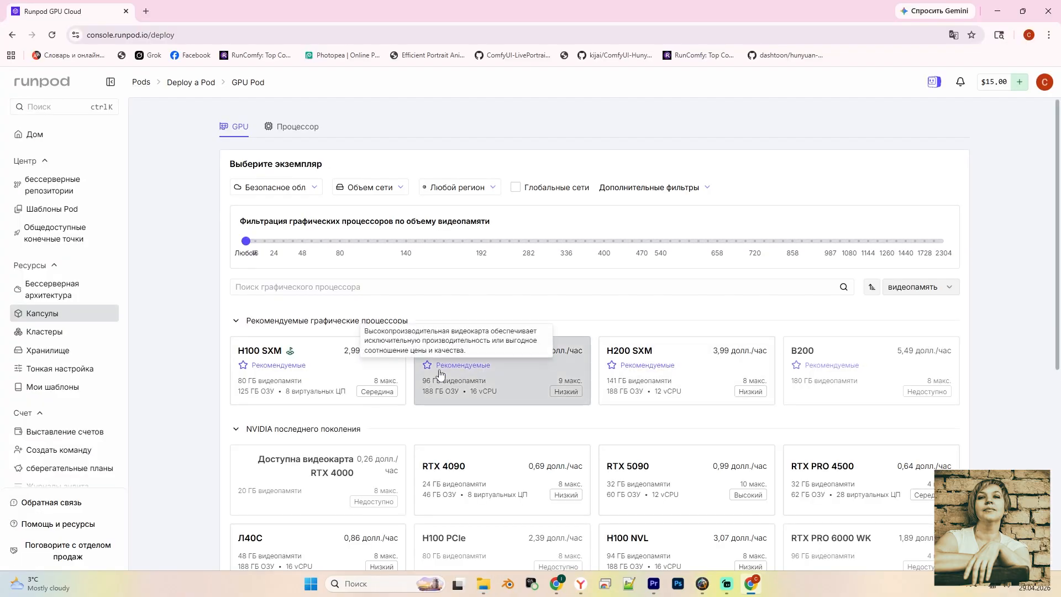
# Browse the GPU list and select the A100 SXM card for the new pod
pyautogui.scroll(-8, 869, 326)
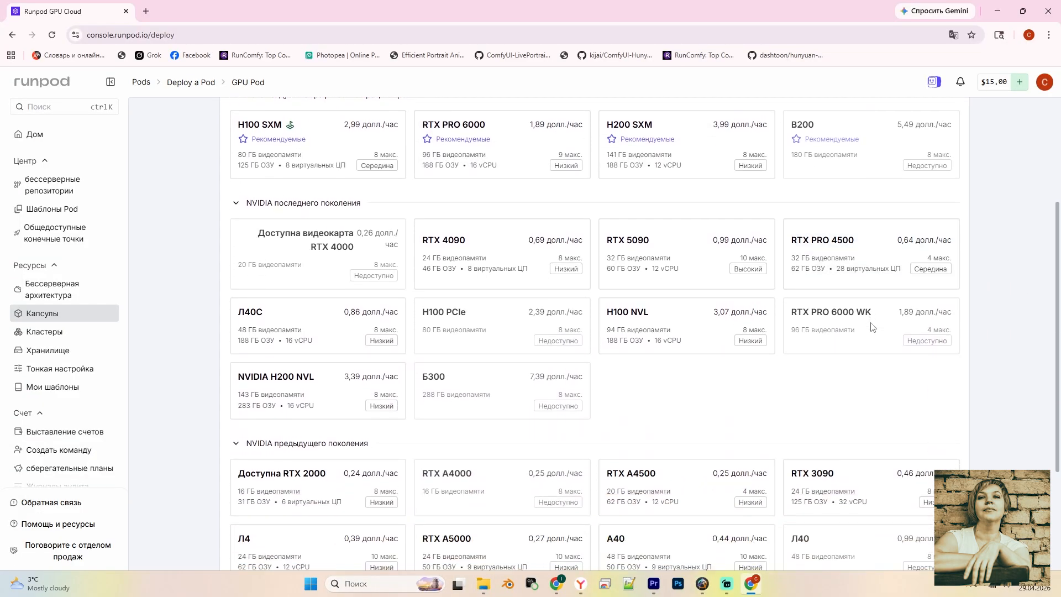
pyautogui.scroll(8, 845, 364)
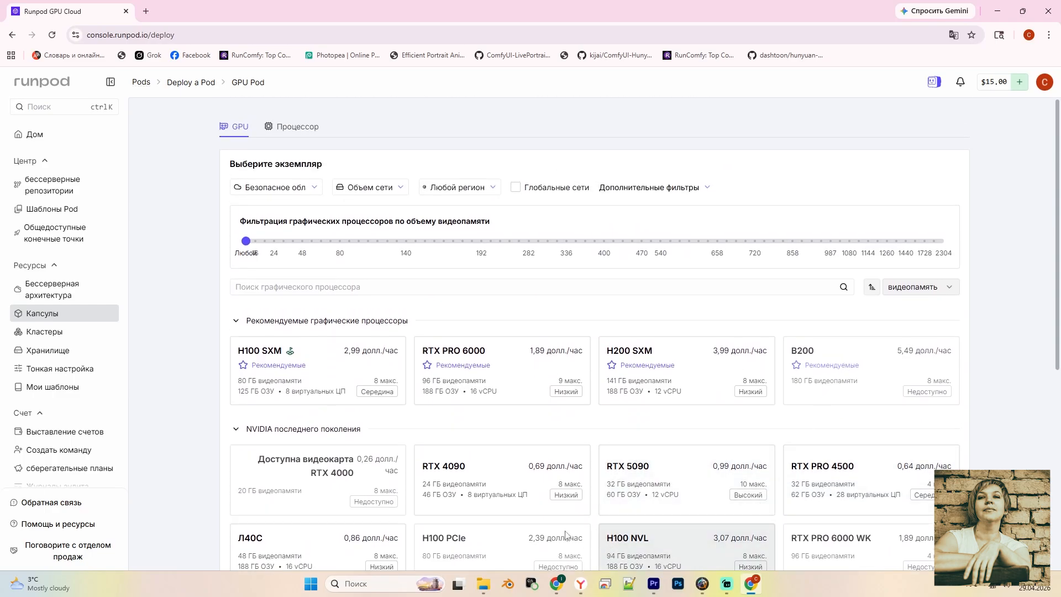
pyautogui.moveTo(496, 379)
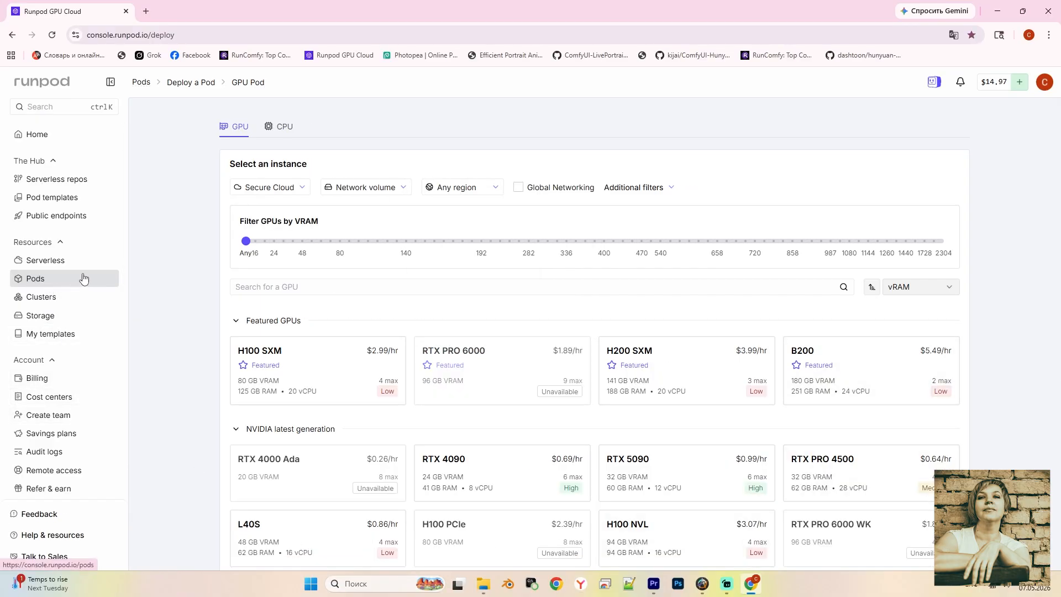
pyautogui.scroll(-1, 414, 332)
pyautogui.scroll(-2, 417, 332)
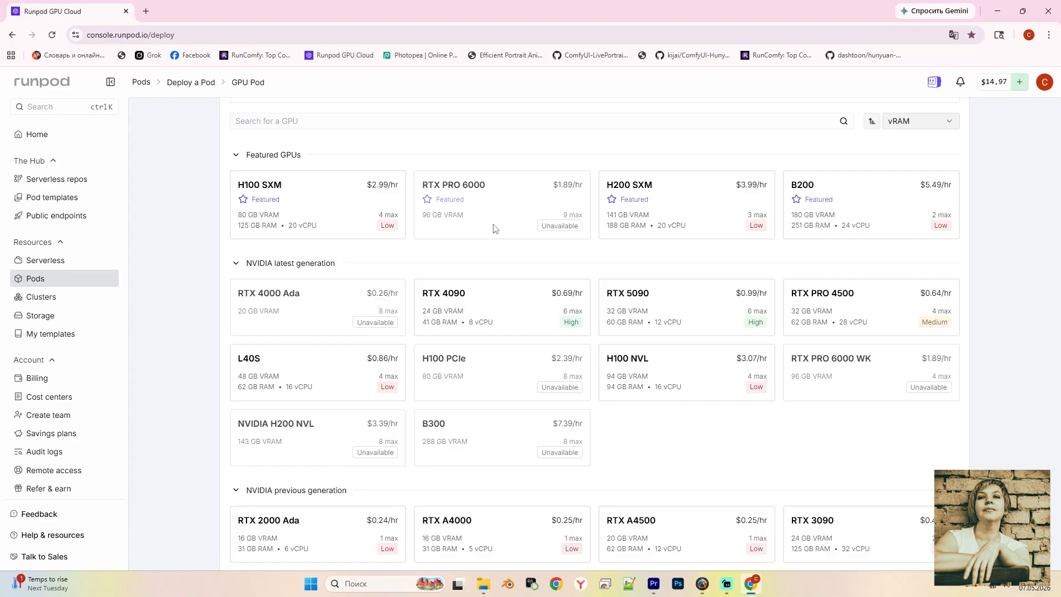
pyautogui.scroll(-1, 739, 296)
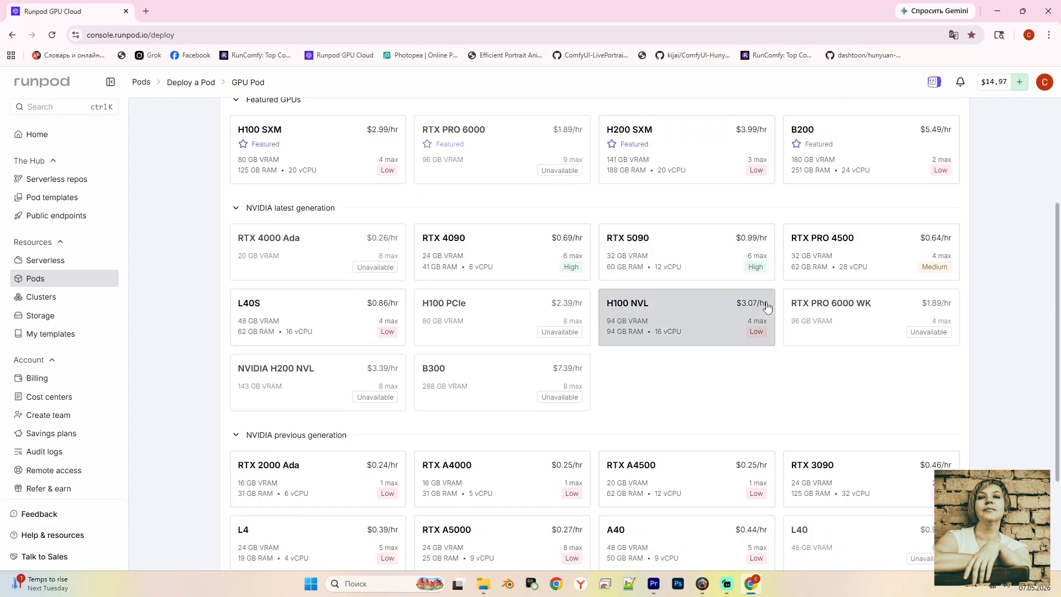
pyautogui.scroll(-3, 766, 305)
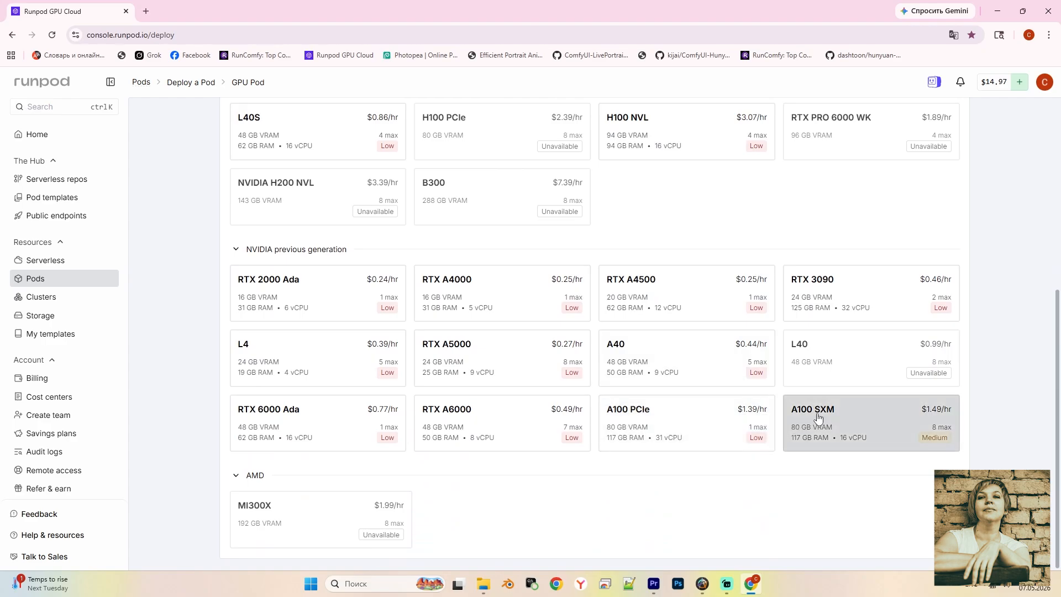
pyautogui.moveTo(811, 409)
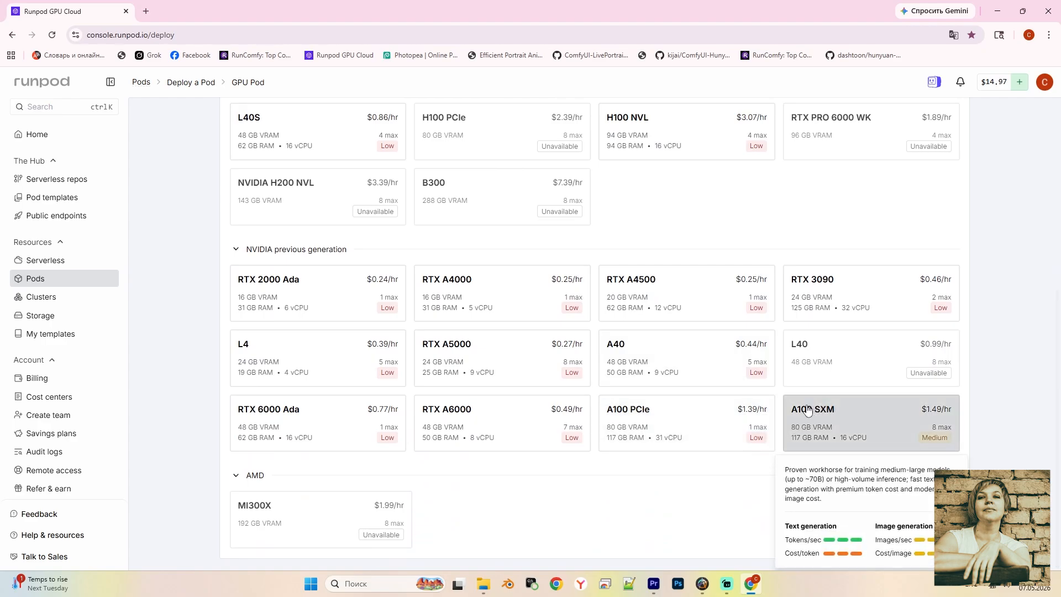
pyautogui.click(864, 416)
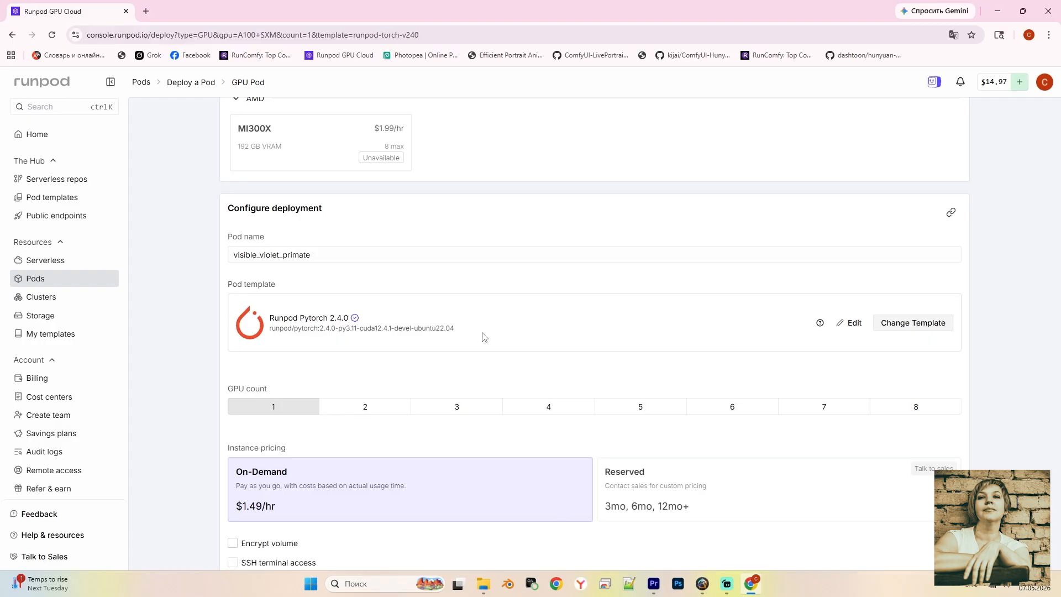
# Switch the pod template to the official AI Toolkit ostris template found by searching 'ostris'
pyautogui.click(907, 329)
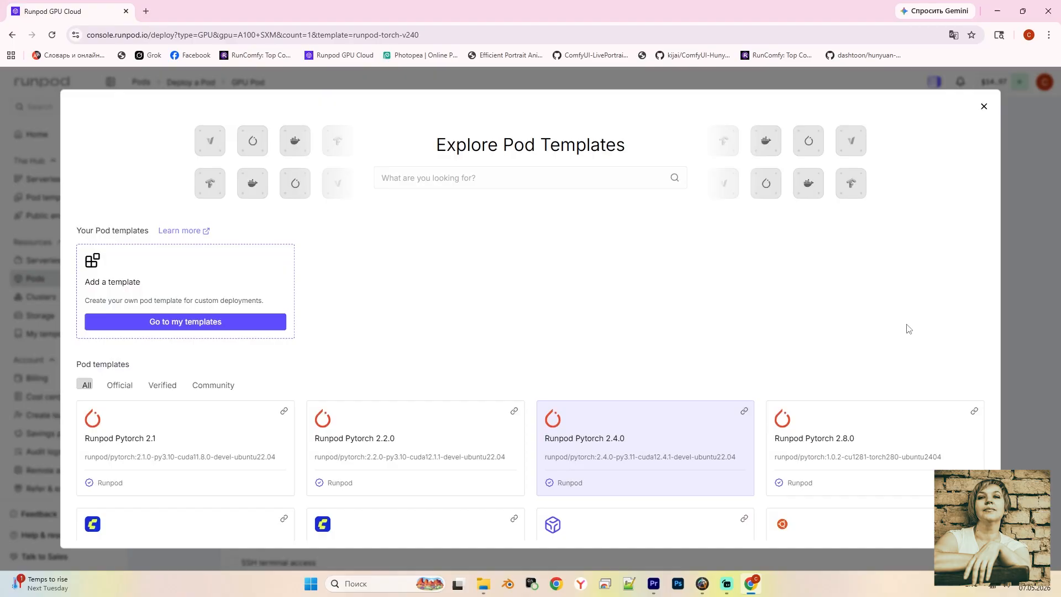
pyautogui.click(433, 181)
pyautogui.write('ostris')
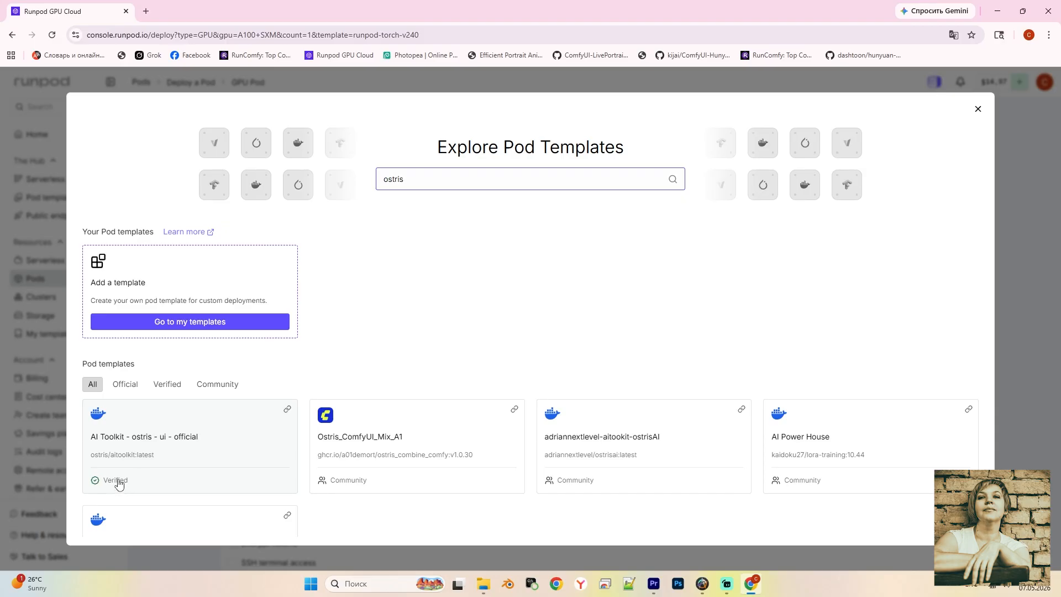
pyautogui.click(140, 439)
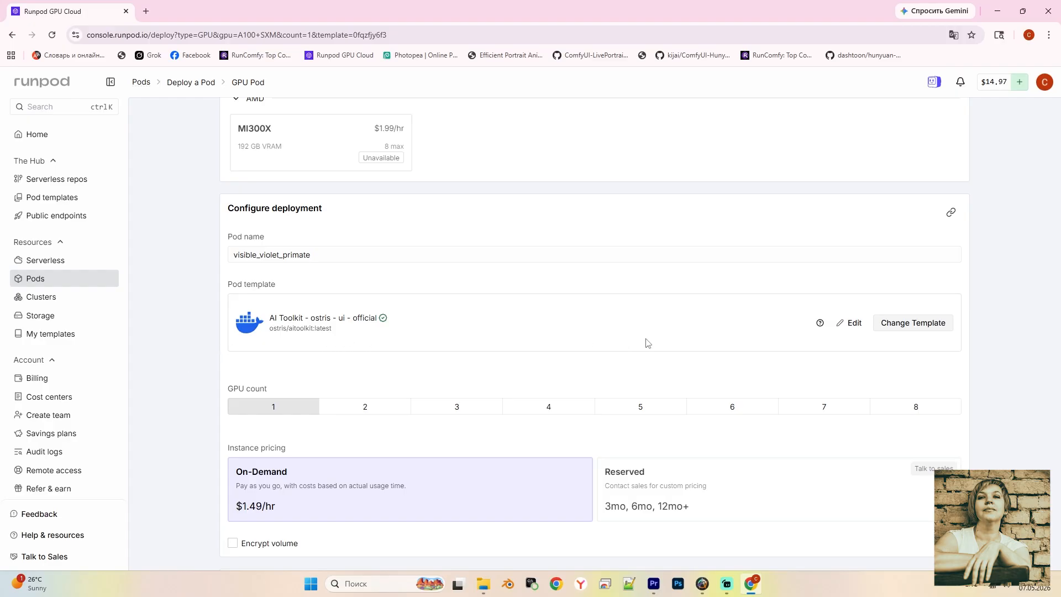
# Replace the AI_TOOLKIT_AUTH password in the environment variable overrides and apply them
pyautogui.click(857, 324)
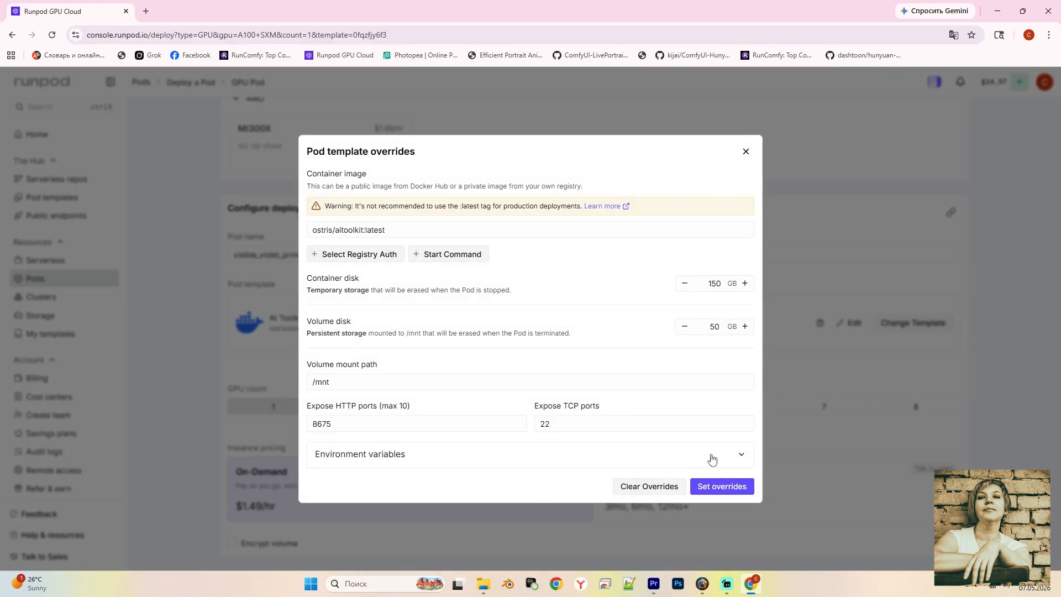
pyautogui.click(741, 454)
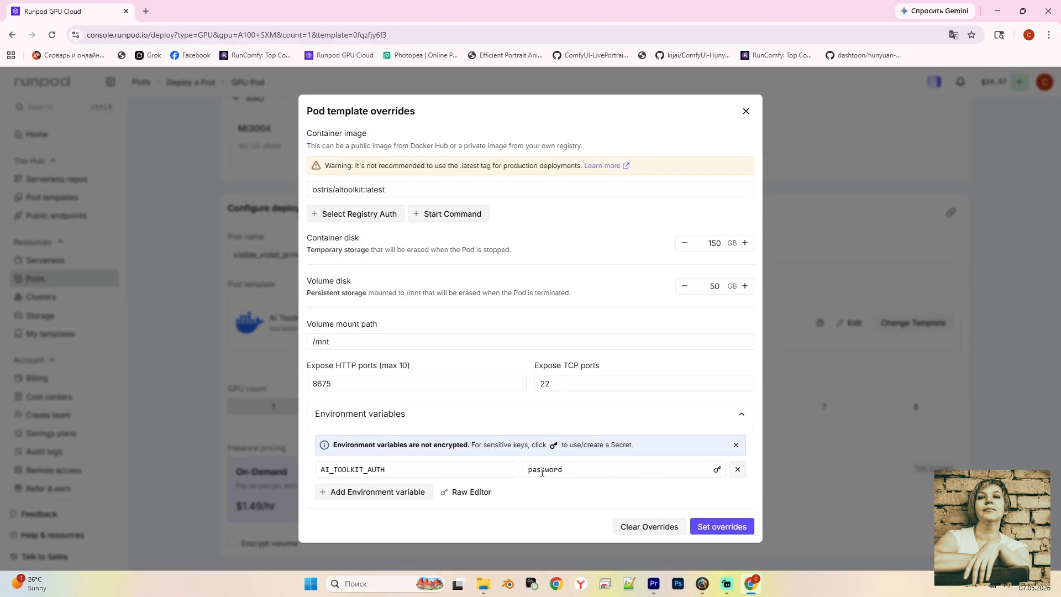
pyautogui.moveTo(527, 469); pyautogui.dragTo(572, 472)
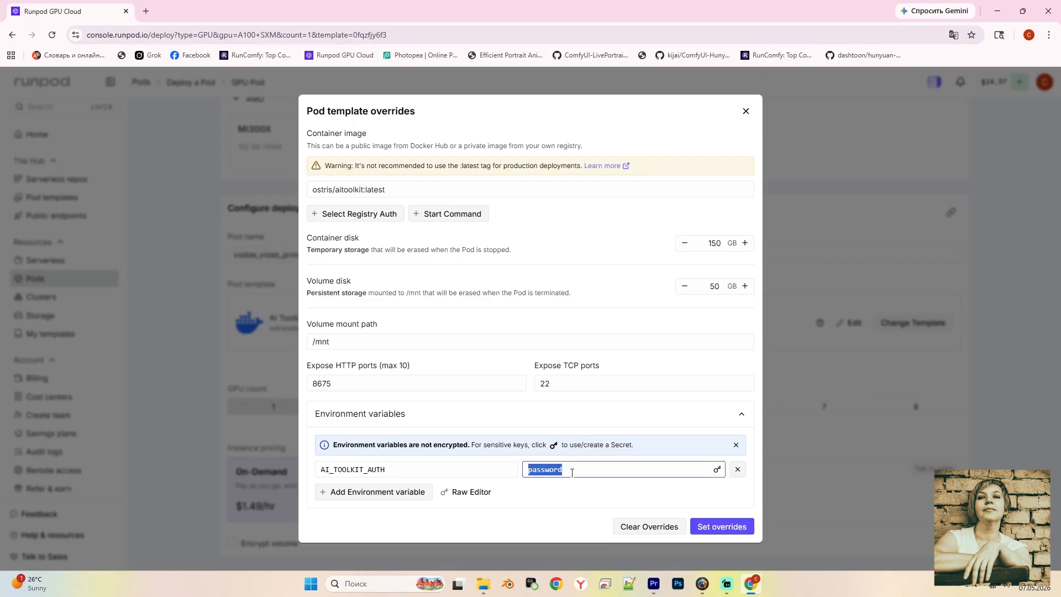
pyautogui.press('BackSpace')
pyautogui.write('k')
pyautogui.press('Return')
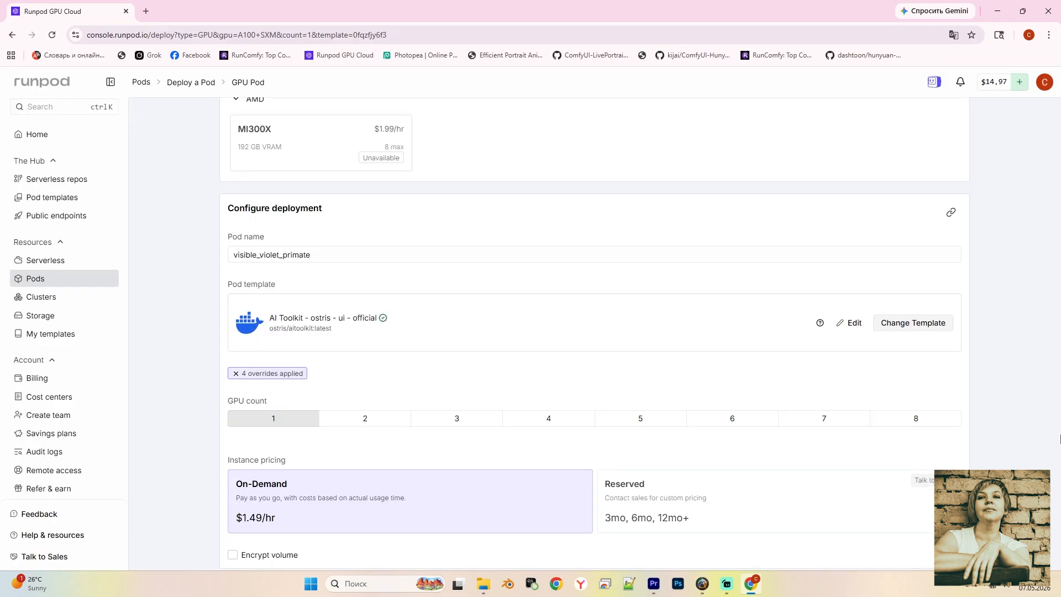
# In Storage configuration, use a volume disk instead of a network volume
pyautogui.scroll(-4, 569, 362)
pyautogui.scroll(-2, 404, 359)
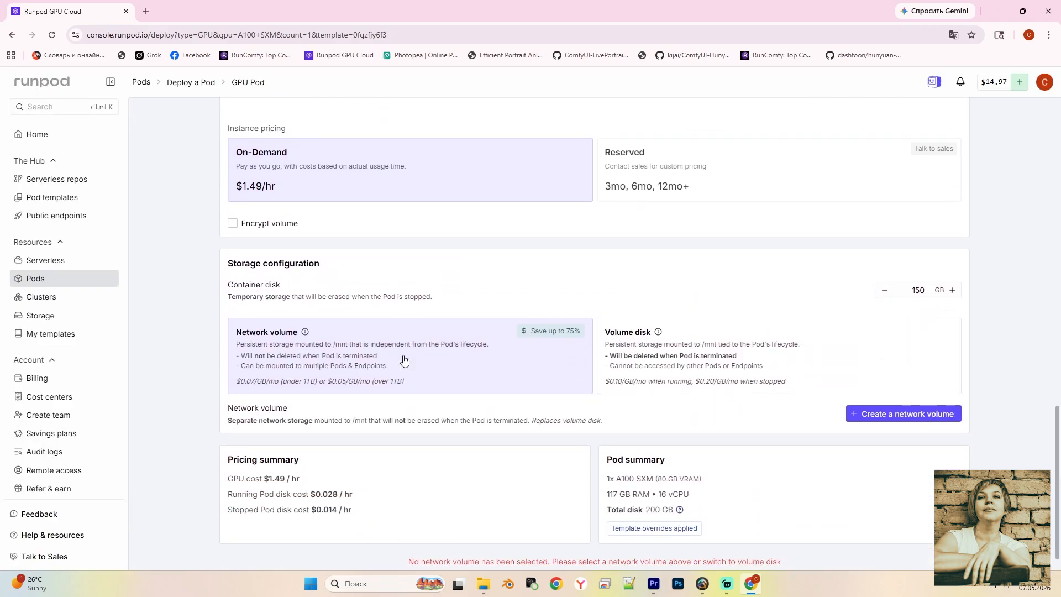
pyautogui.moveTo(399, 532); pyautogui.dragTo(816, 532)
pyautogui.click(820, 530)
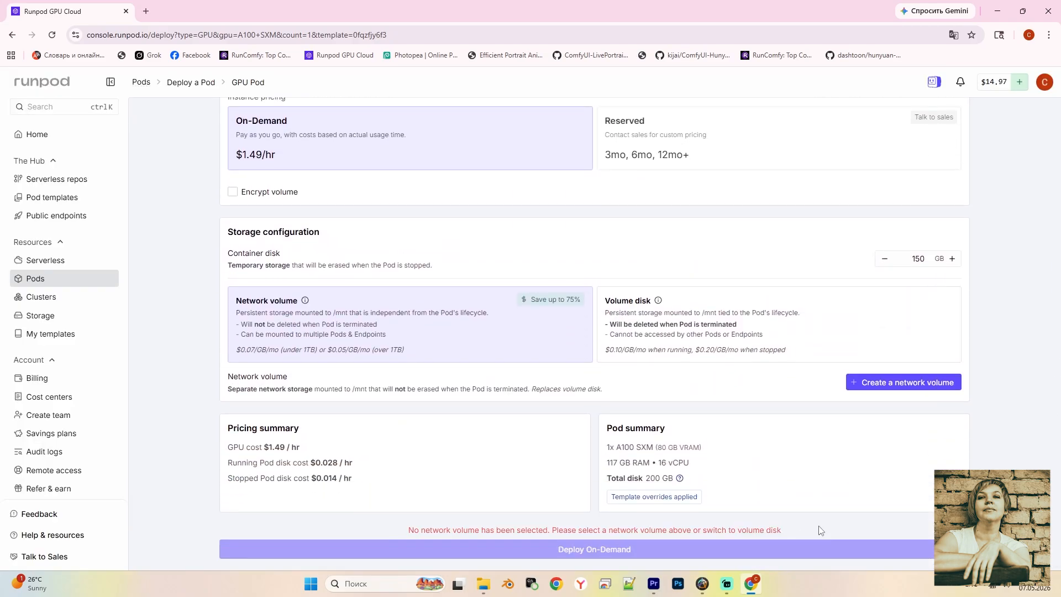
pyautogui.click(807, 323)
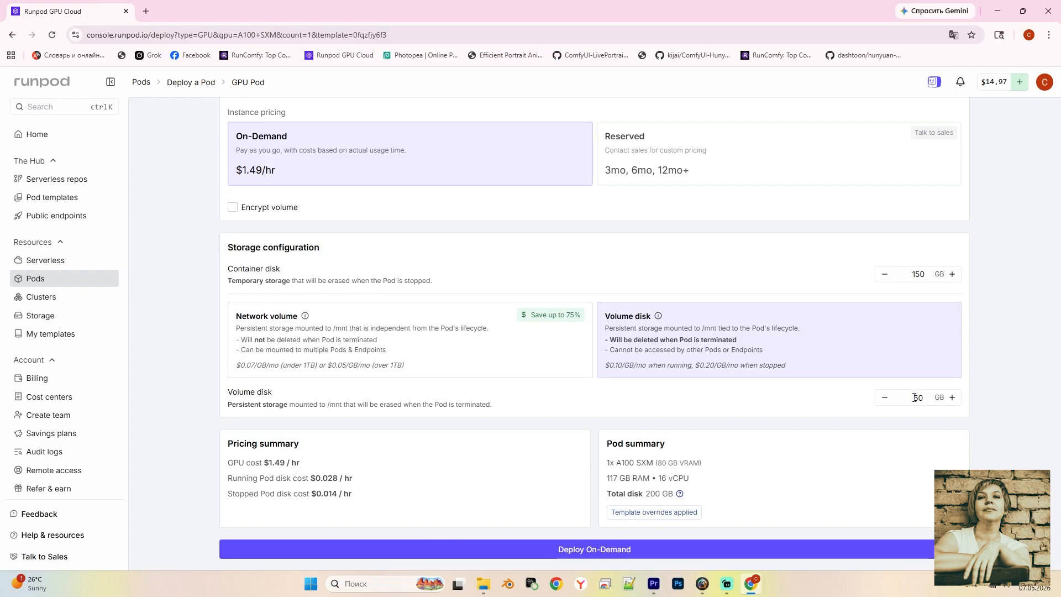
# Set the volume disk size to 50 GB and deploy the On-Demand A100 pod
pyautogui.doubleClick(914, 397)
pyautogui.moveTo(917, 397); pyautogui.dragTo(935, 425)
pyautogui.write('100')
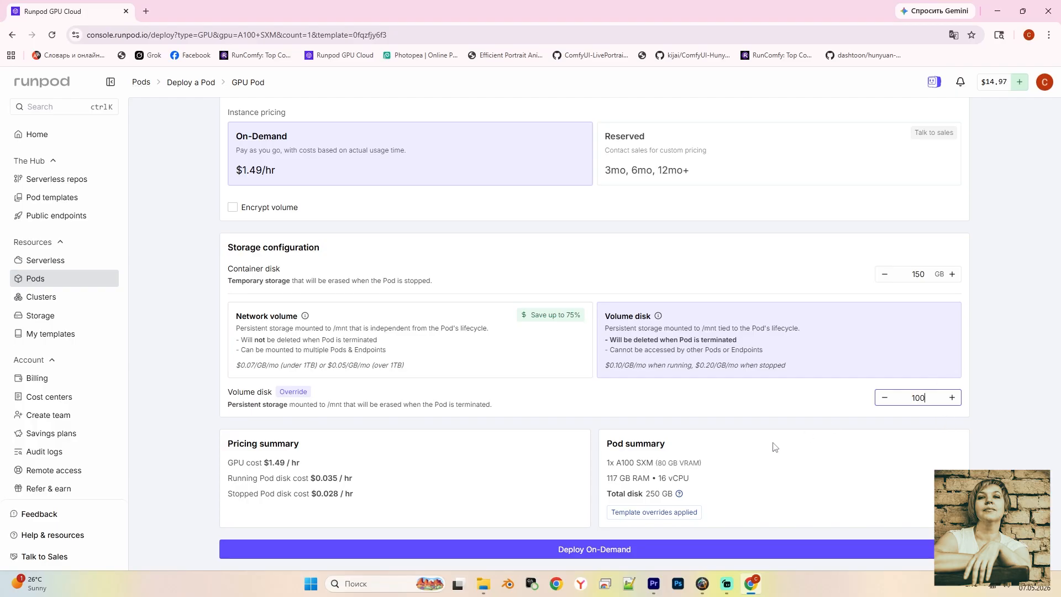
pyautogui.moveTo(680, 496)
pyautogui.press('BackSpace')
pyautogui.press('BackSpace')
pyautogui.press('BackSpace')
pyautogui.write('50')
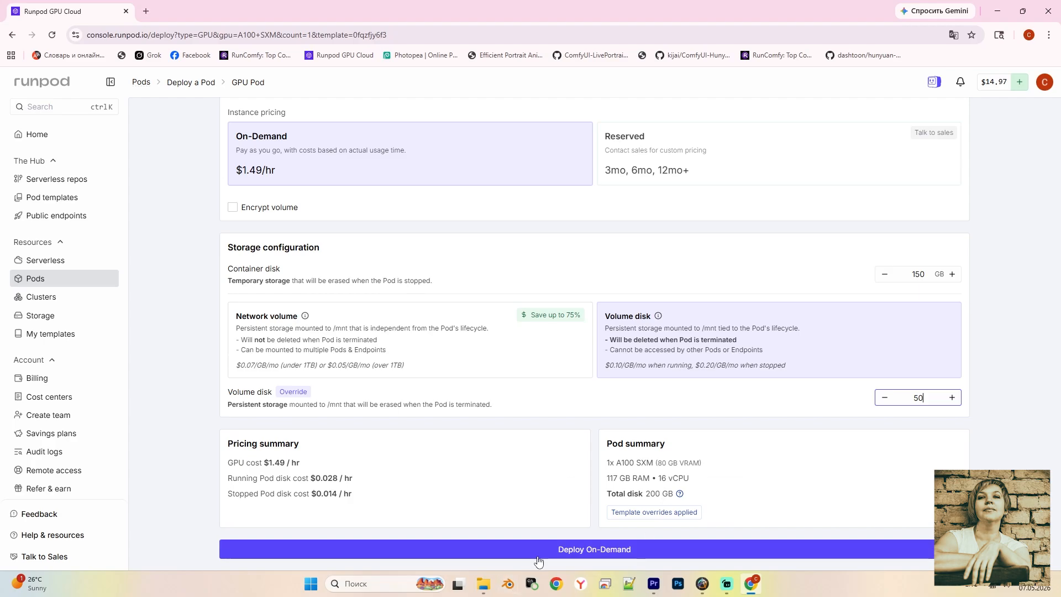
pyautogui.click(591, 553)
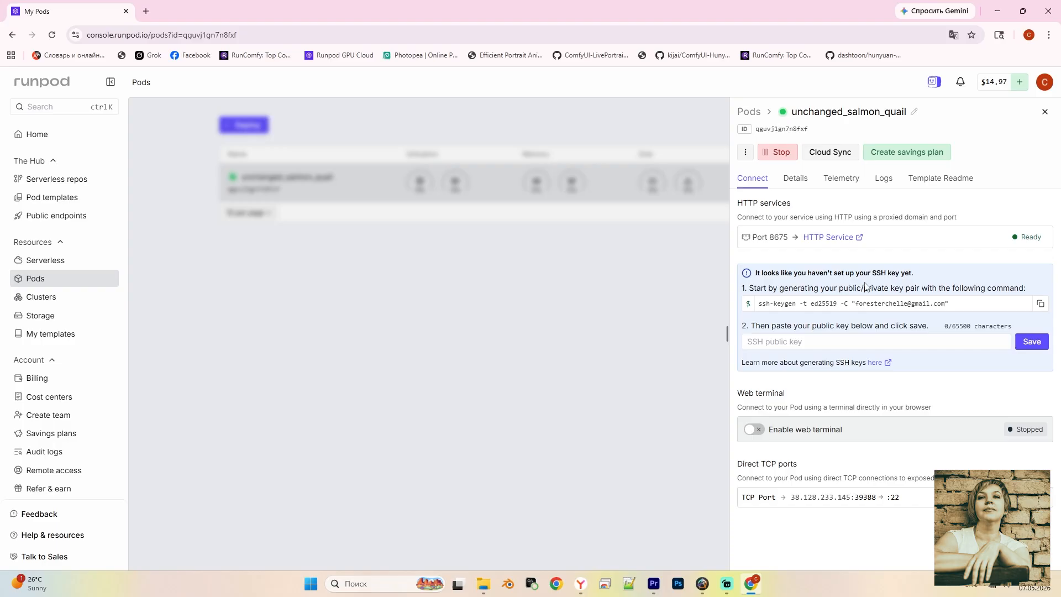
# Open the pod's AI Toolkit on port 8675 and log in with the account password
pyautogui.click(833, 237)
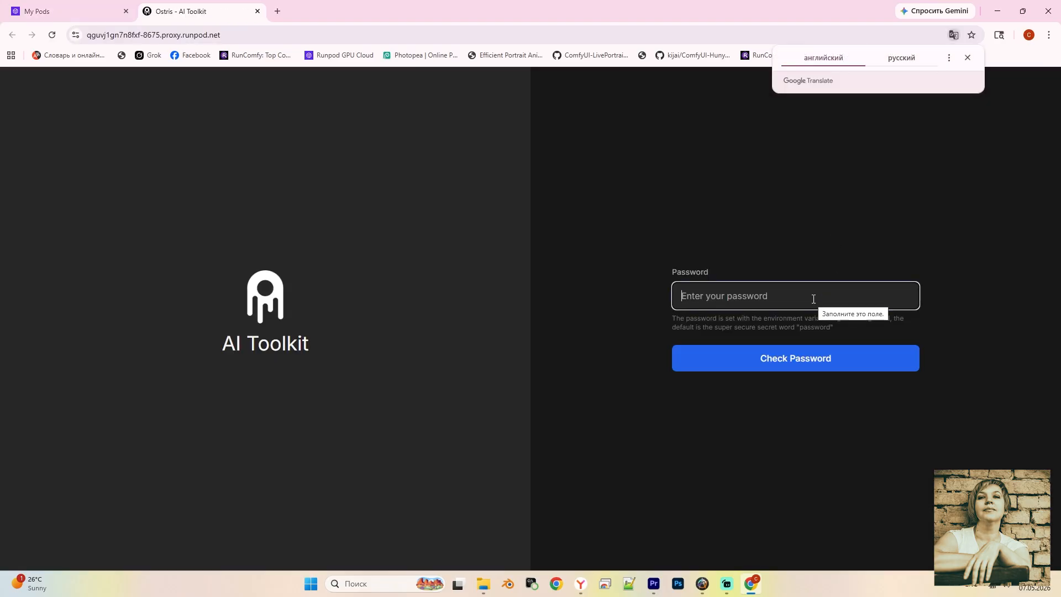
pyautogui.write('•••sword')
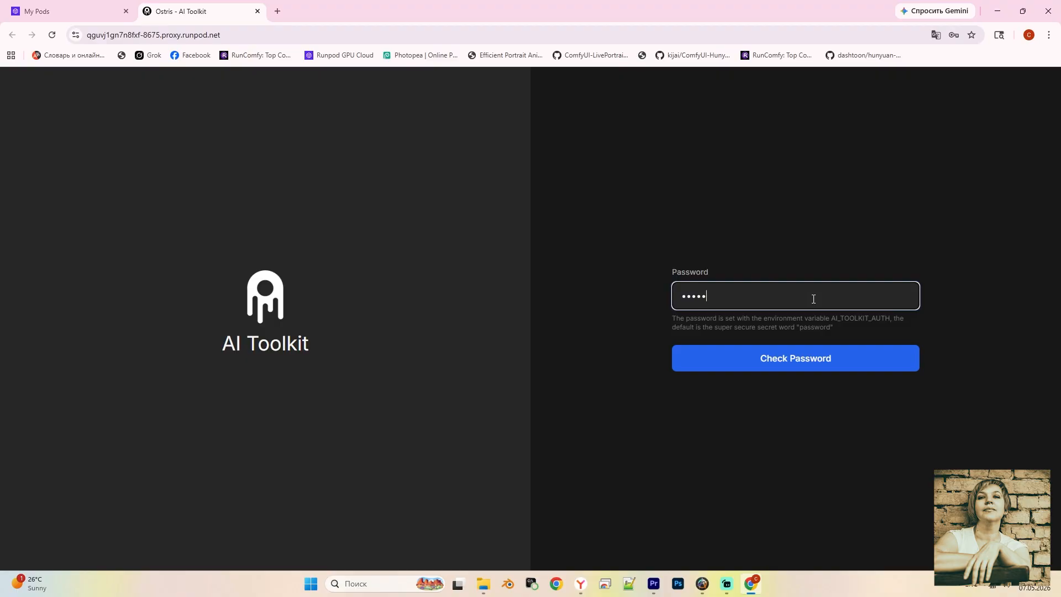
pyautogui.click(758, 366)
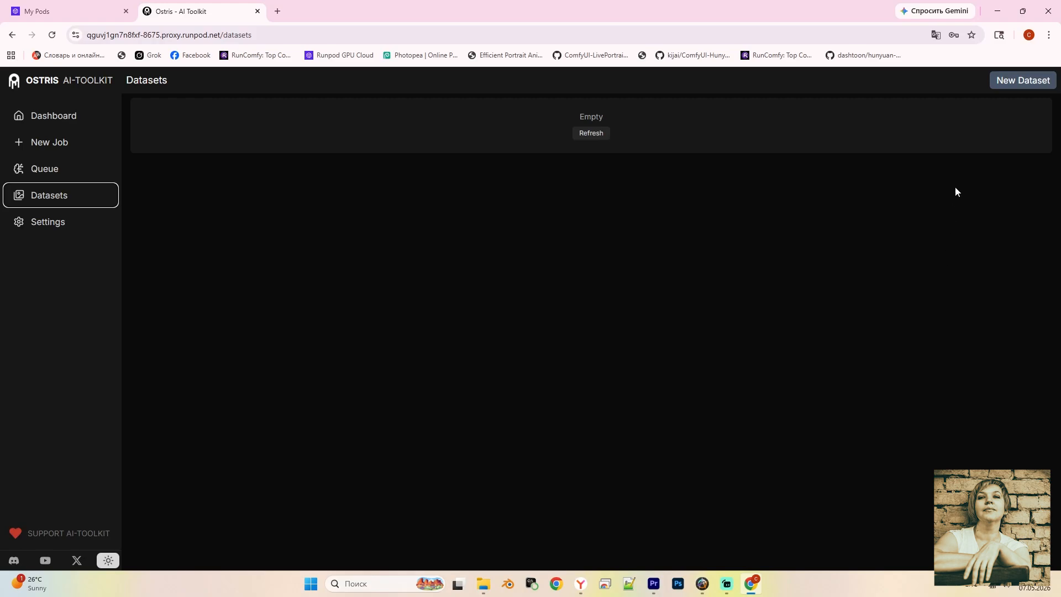
# Create a dataset named 'sailor' and upload the 13 captain mp4 clips into it
pyautogui.click(1025, 81)
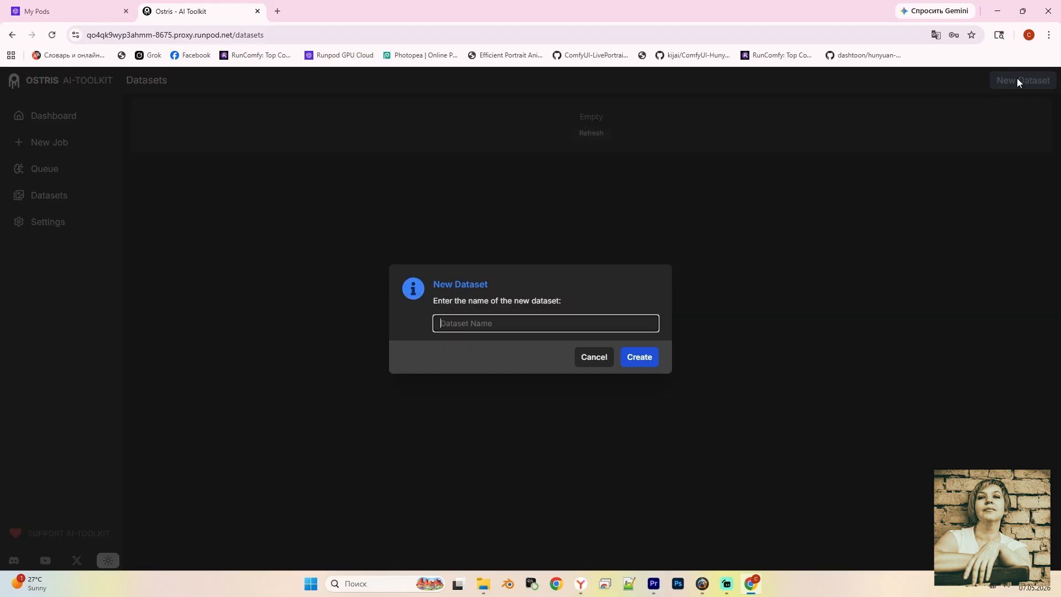
pyautogui.write('sailor')
pyautogui.click(641, 360)
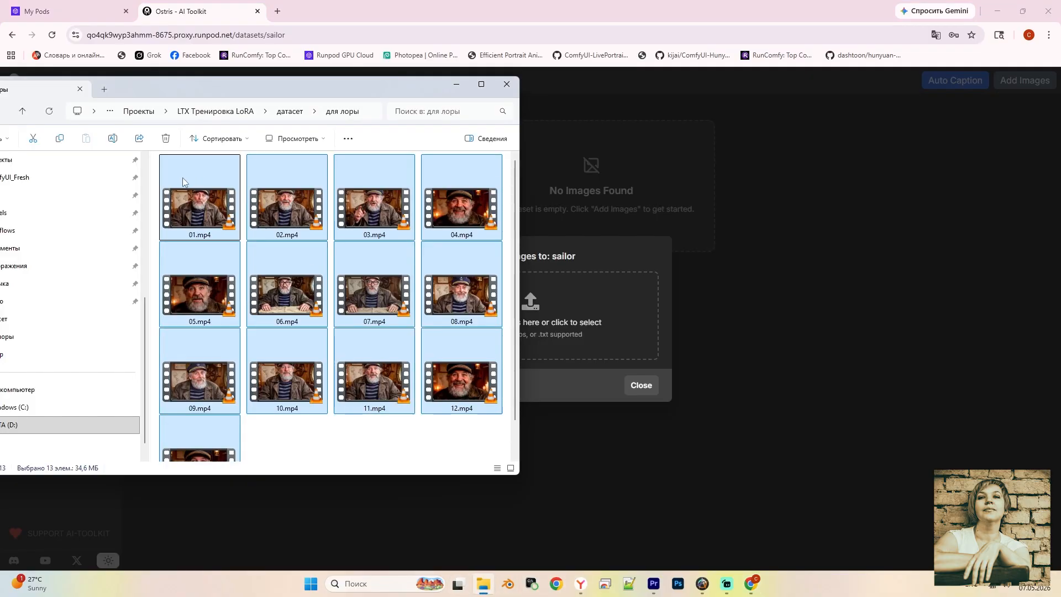
pyautogui.moveTo(183, 181); pyautogui.dragTo(584, 339)
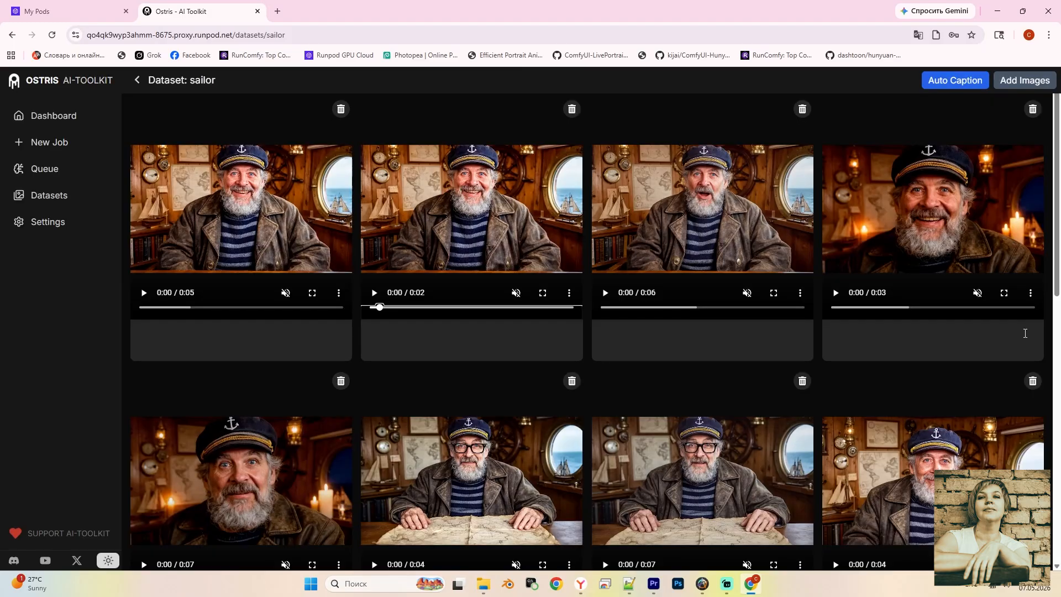
# Preview the first clip with sound and caption it with the pasted "Ahoy there, friends…" greeting
pyautogui.click(142, 294)
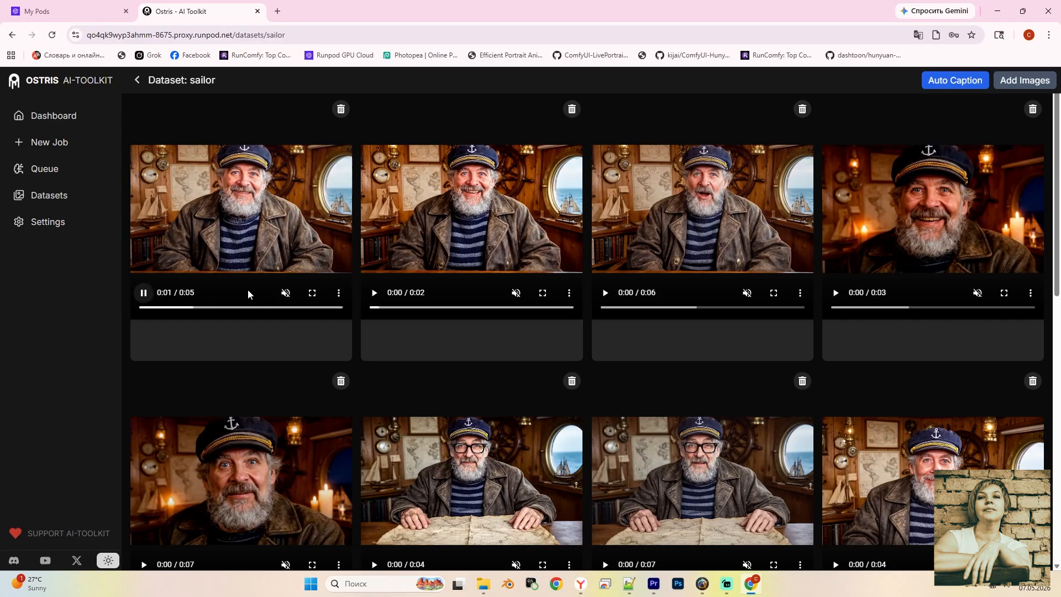
pyautogui.click(292, 296)
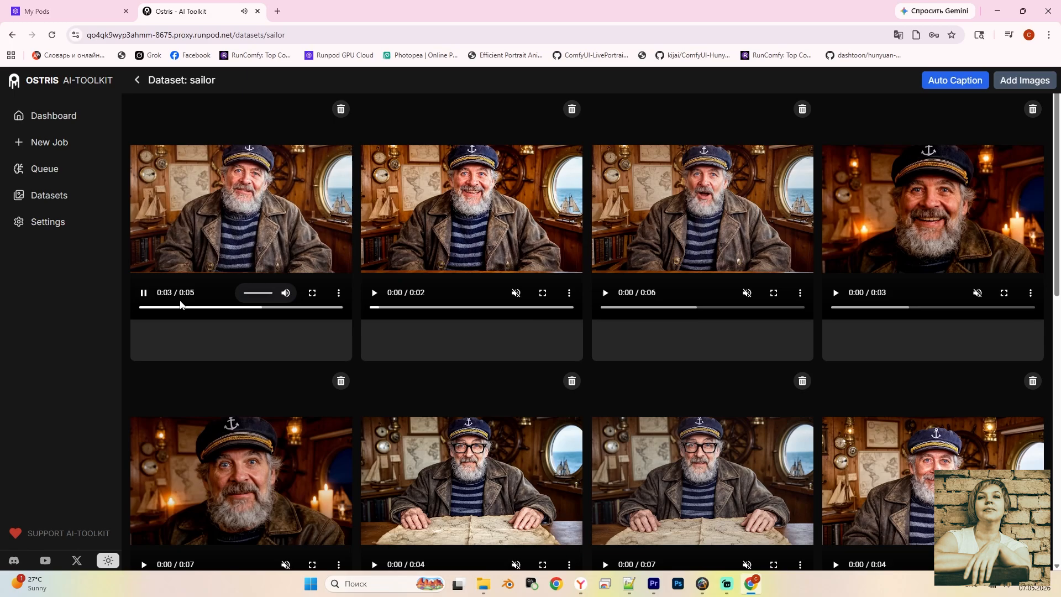
pyautogui.click(144, 294)
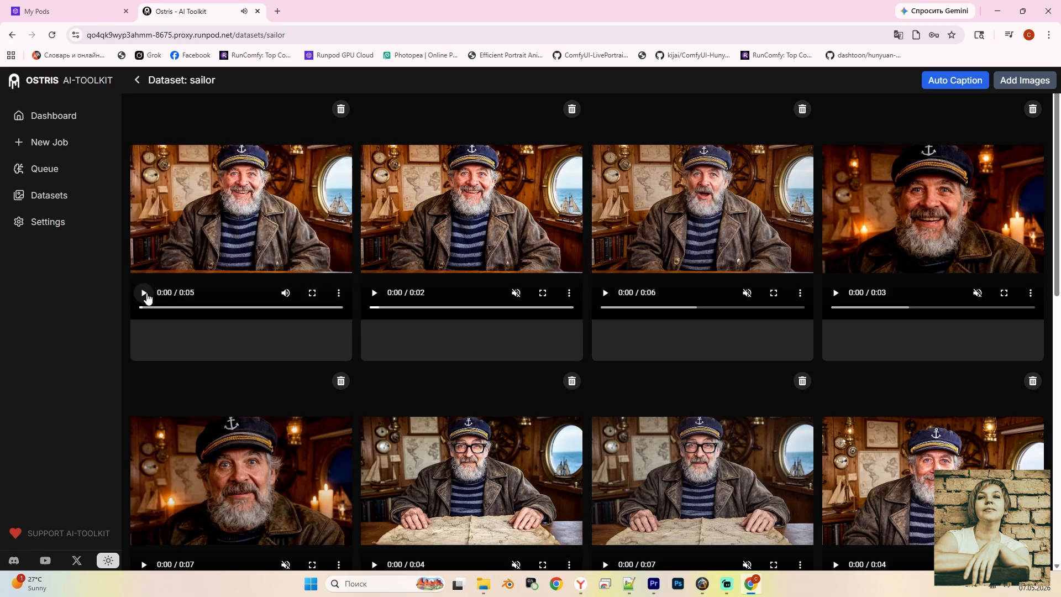
pyautogui.click(168, 336)
pyautogui.write('Elias Gray says: "Ahoy there, friends..." Come aboard and make yourselves comfortable.')
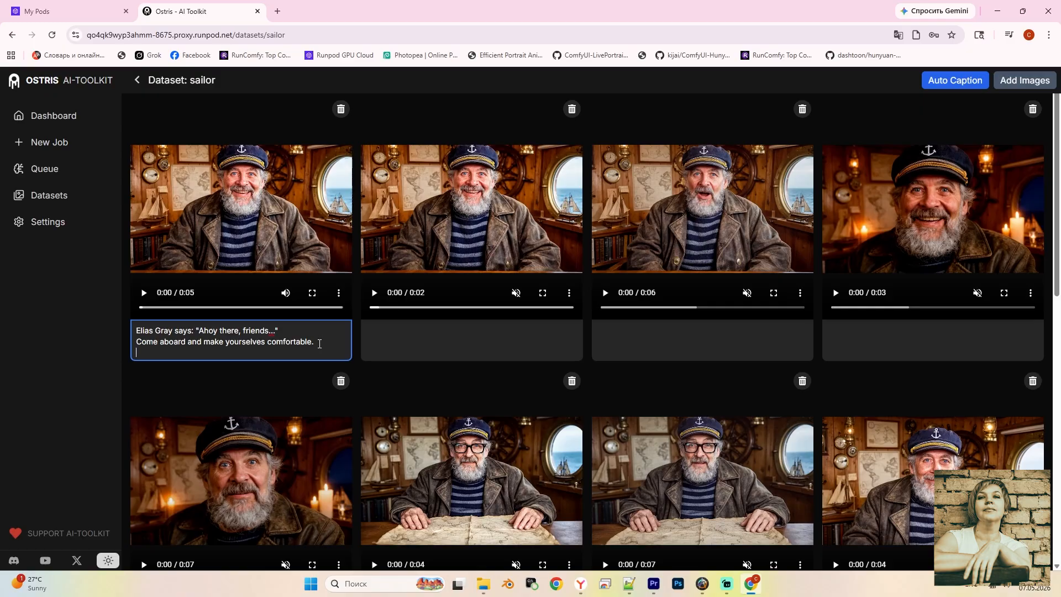
pyautogui.write('"')
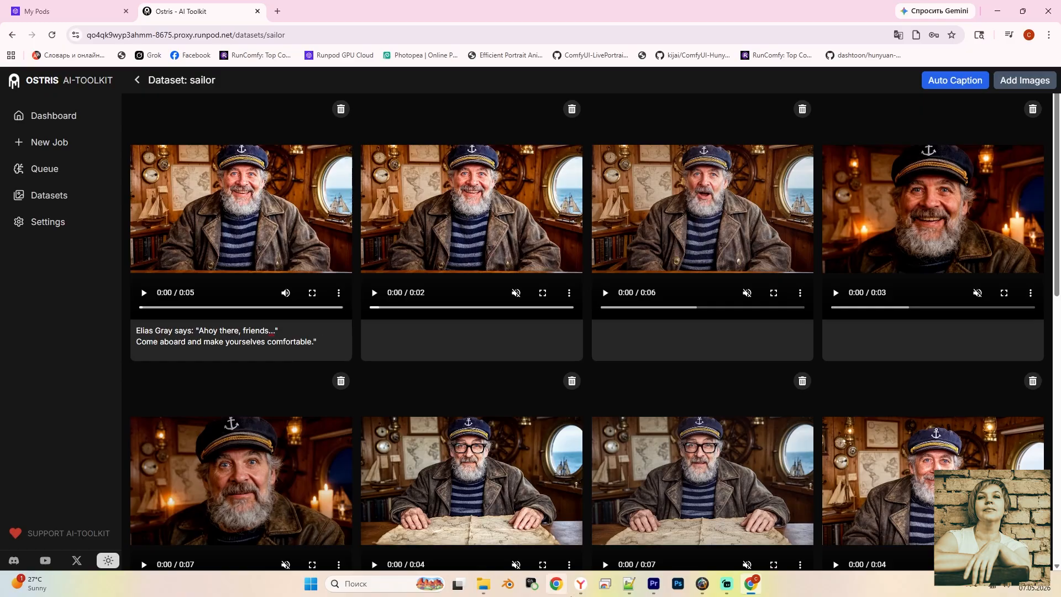
pyautogui.click(627, 586)
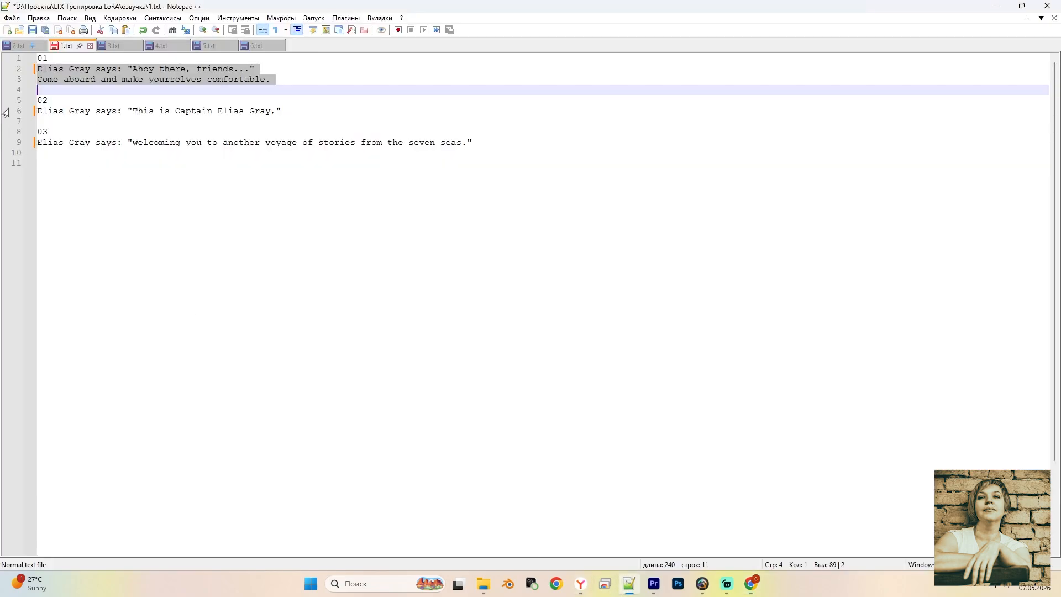
# Copy caption lines 6 and 9 from 1.txt into the second and third clips' captions
pyautogui.click(25, 112)
pyautogui.click(11, 114)
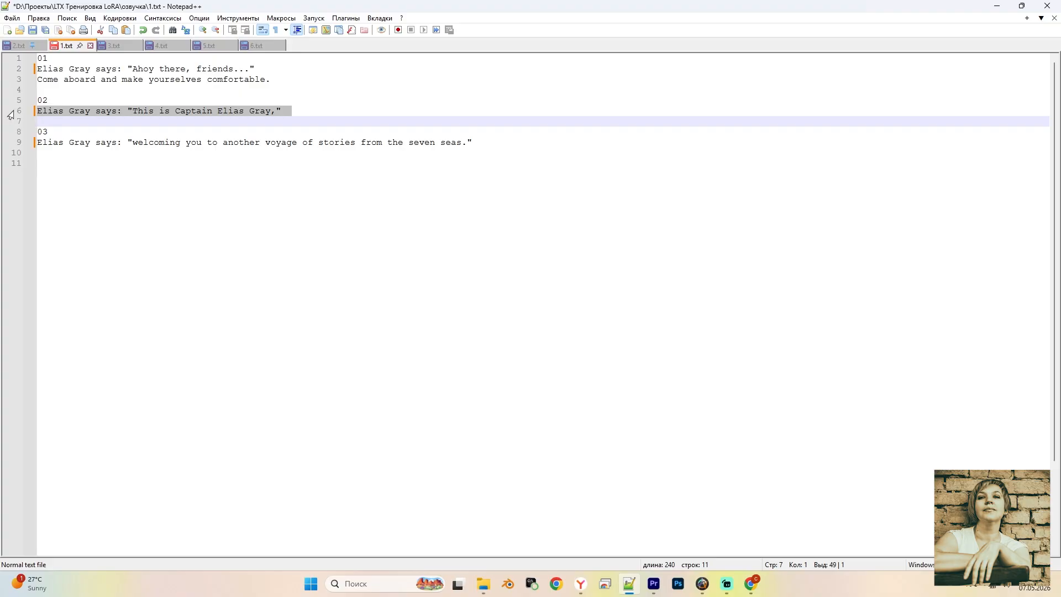
pyautogui.hotkey('ctrl', 'c')
pyautogui.hotkey('alt', 'Tab')
pyautogui.hotkey('ctrl', 'v')
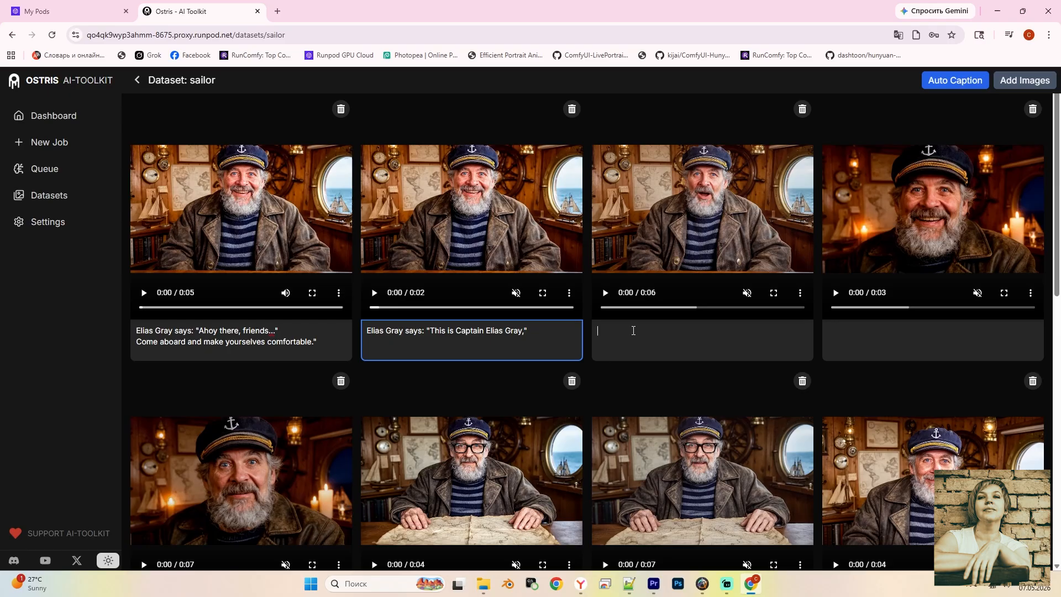
pyautogui.hotkey('alt', 'Tab')
pyautogui.click(12, 144)
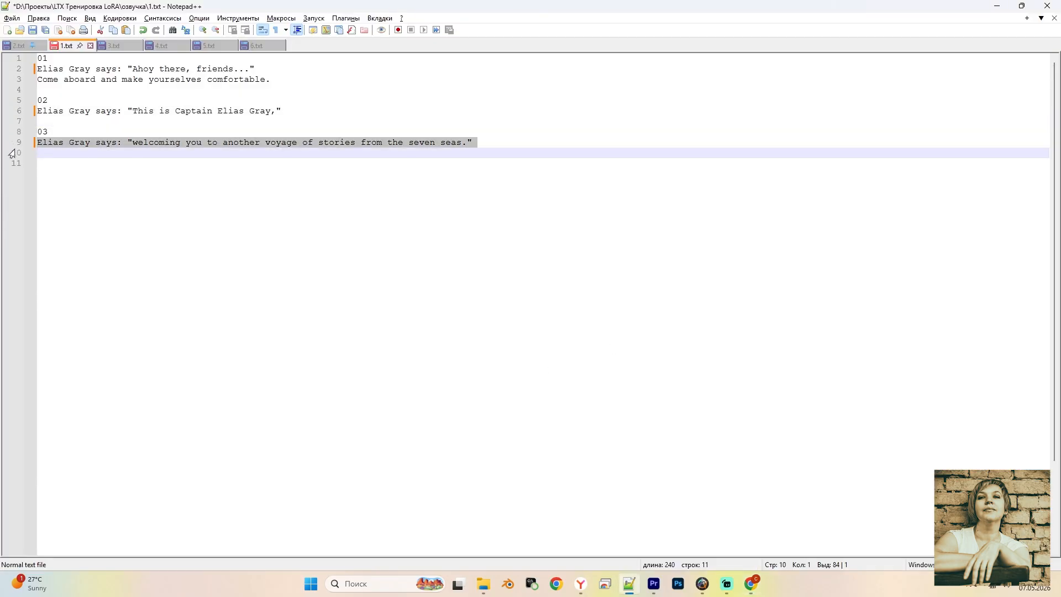
pyautogui.hotkey('ctrl', 'c')
pyautogui.hotkey('alt', 'Tab')
pyautogui.hotkey('ctrl', 'v')
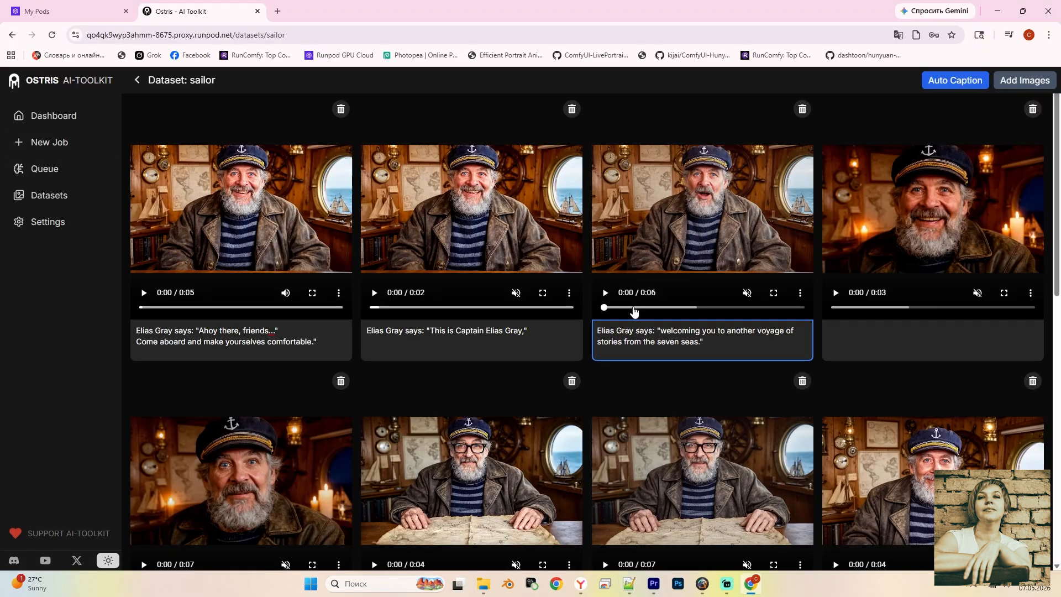
# Paste line 2 of 2.txt as the fourth clip's caption
pyautogui.hotkey('alt', 'Tab')
pyautogui.click(18, 46)
pyautogui.click(12, 72)
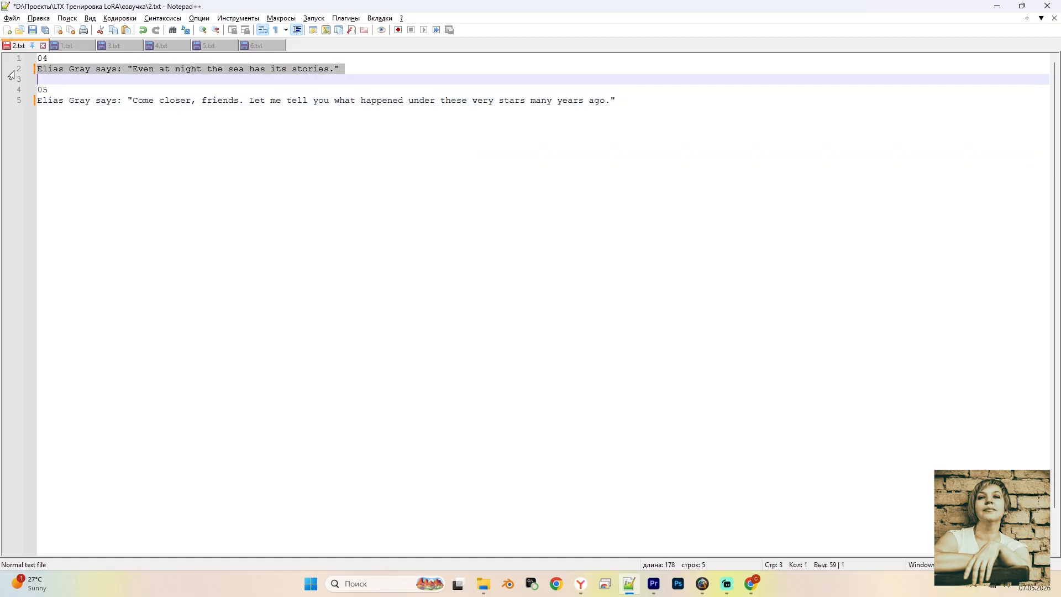
pyautogui.hotkey('ctrl', 'c')
pyautogui.hotkey('alt', 'Tab')
pyautogui.hotkey('ctrl', 'v')
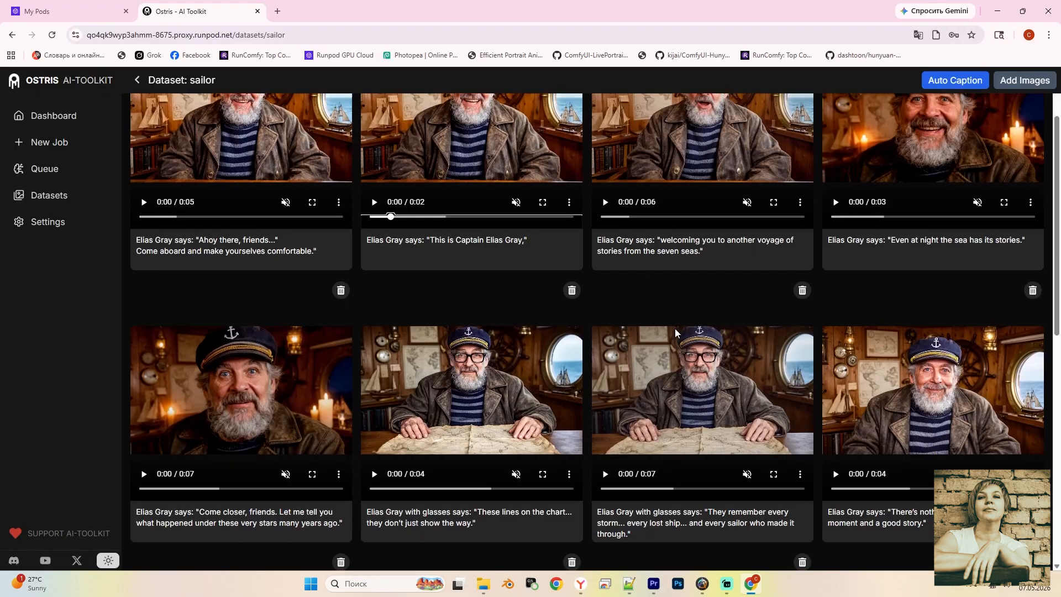
# Unmute and play the sixth clip to check its audio
pyautogui.scroll(-1, 675, 328)
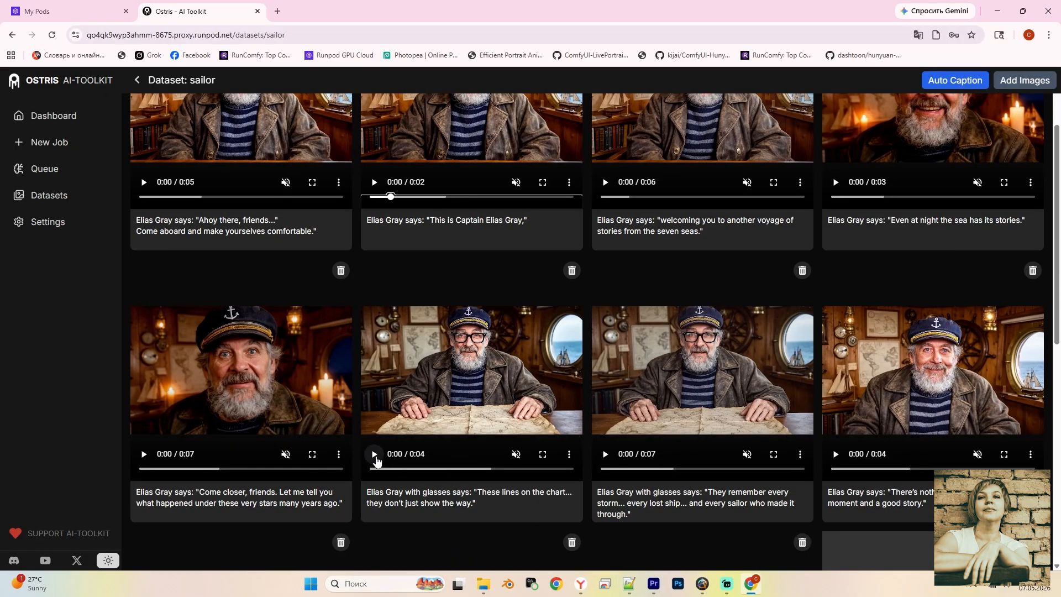
pyautogui.moveTo(515, 457)
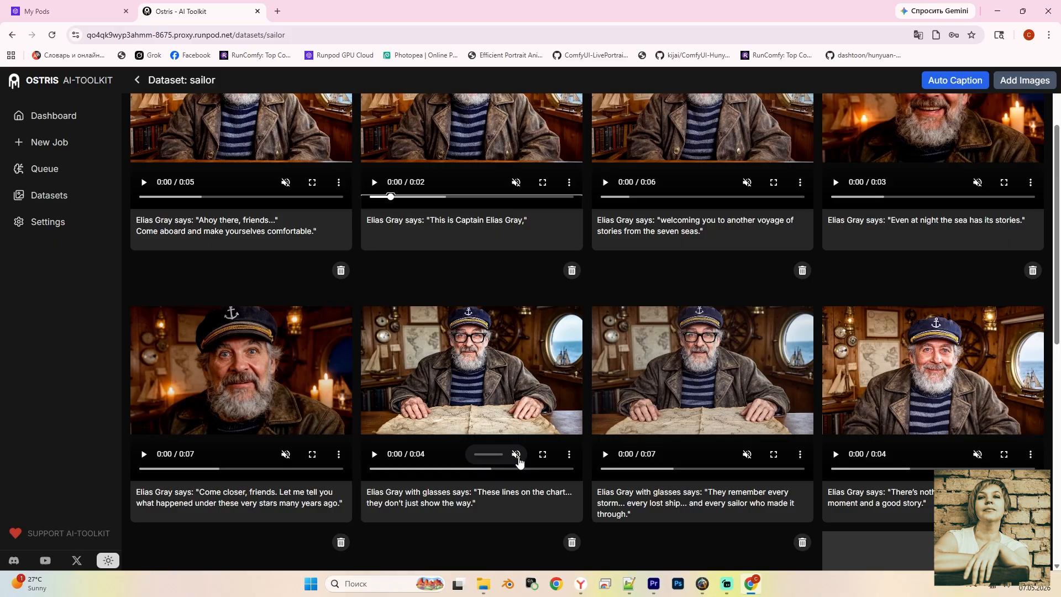
pyautogui.click(517, 458)
pyautogui.click(374, 458)
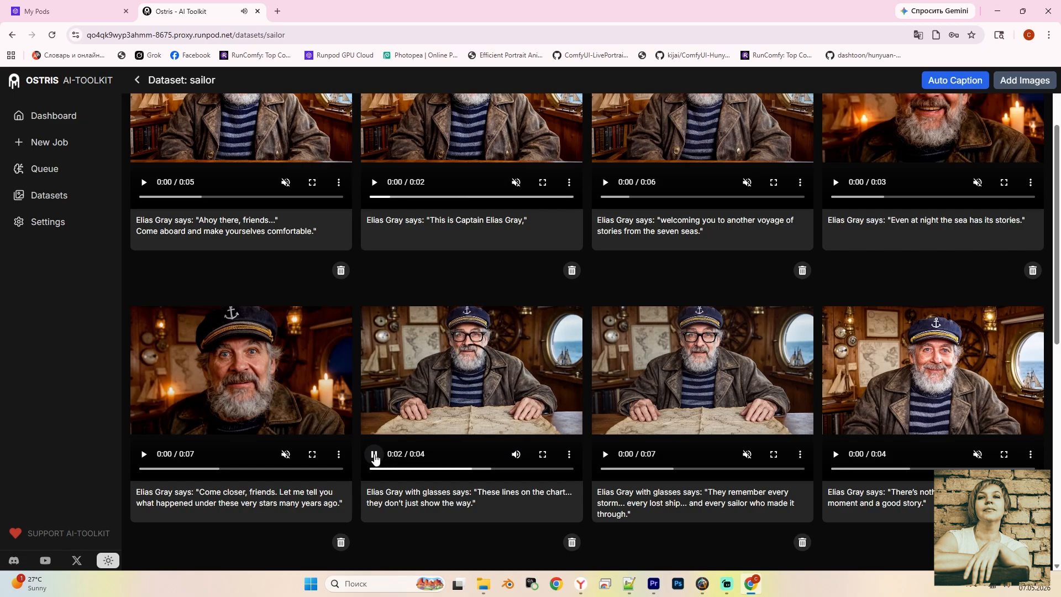
pyautogui.scroll(2, 374, 458)
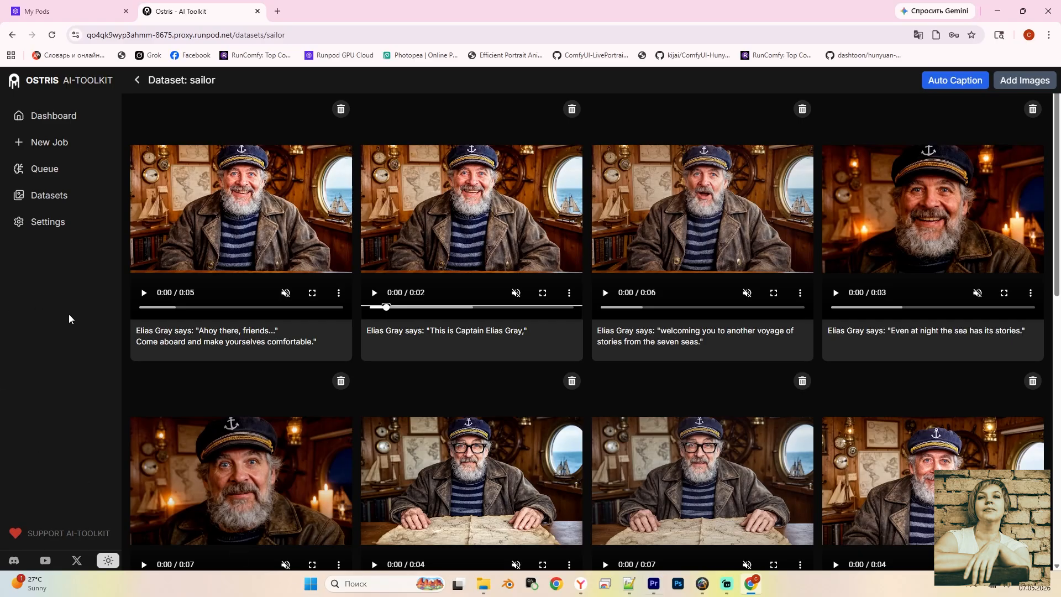
# Start a new job named my_first_lora_sailor using the LTX-2.3 model architecture
pyautogui.click(58, 145)
pyautogui.hotkey('shift', 'Left')
pyautogui.hotkey('shift', 'Left')
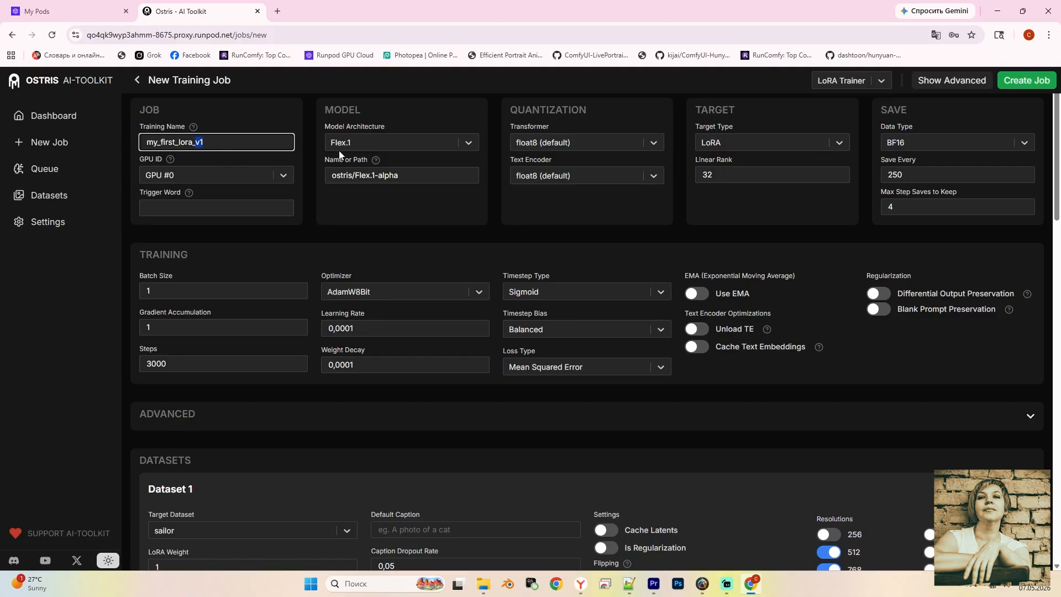
pyautogui.write('sailor')
pyautogui.click(470, 142)
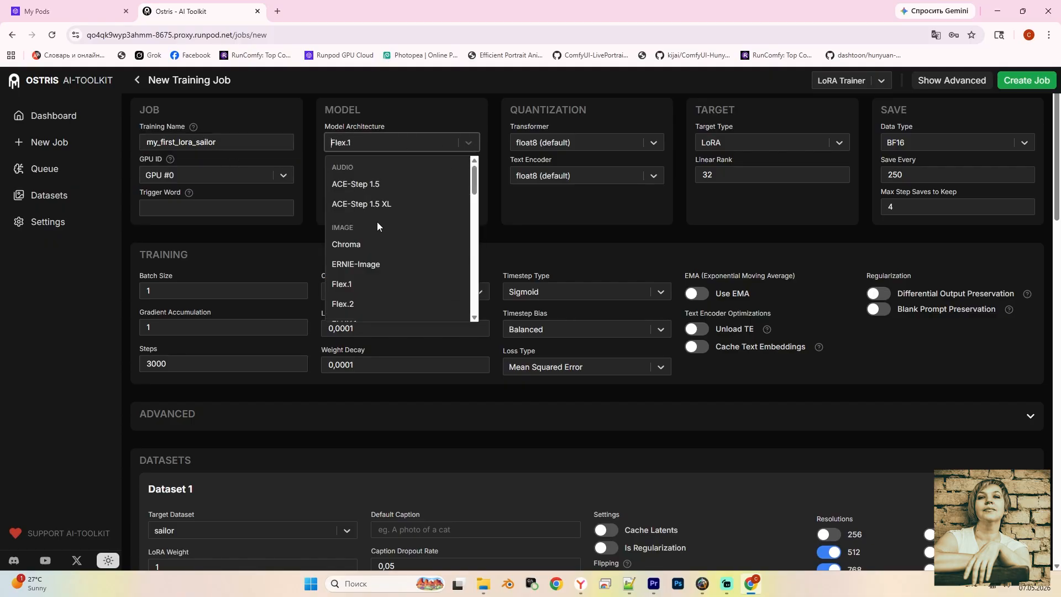
pyautogui.scroll(-3, 377, 221)
pyautogui.scroll(-10, 362, 237)
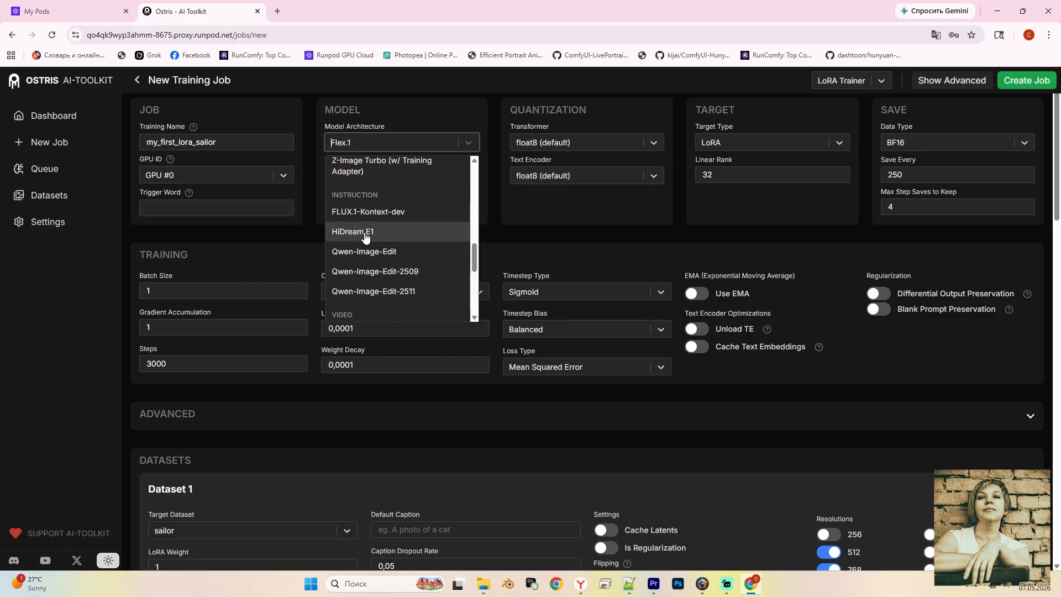
pyautogui.click(351, 241)
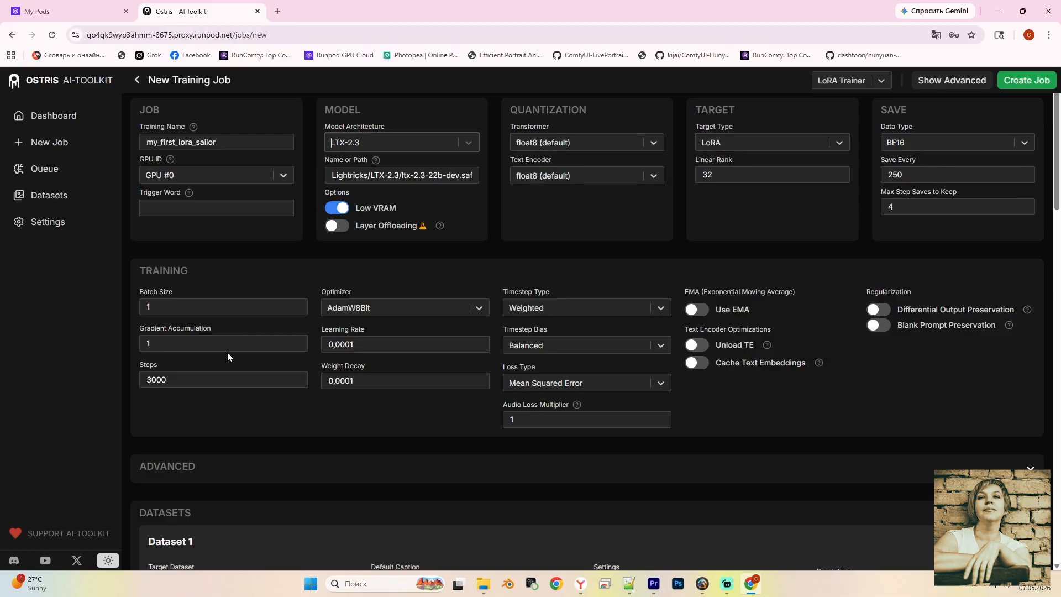
# Change training Steps from 3000 to 10000 and enable Cache Text Embeddings
pyautogui.click(153, 380)
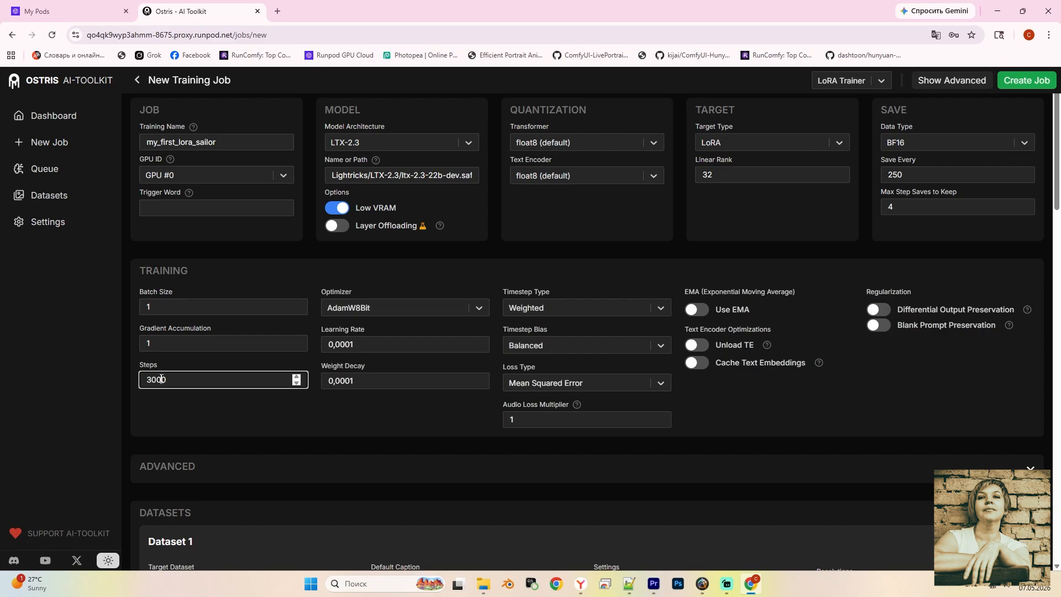
pyautogui.doubleClick(161, 379)
pyautogui.write('10000')
pyautogui.click(522, 347)
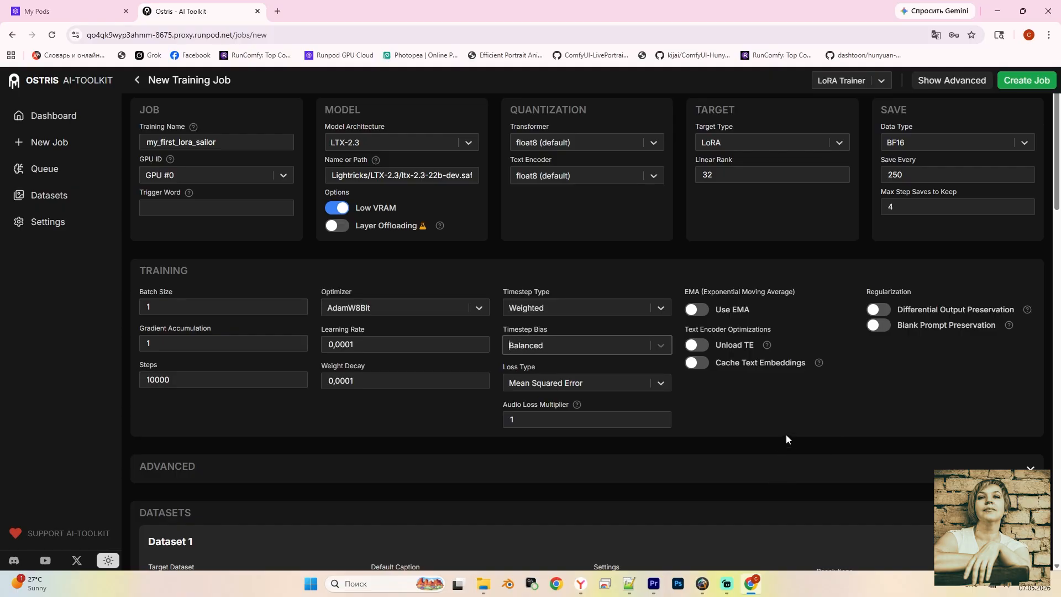
pyautogui.click(702, 363)
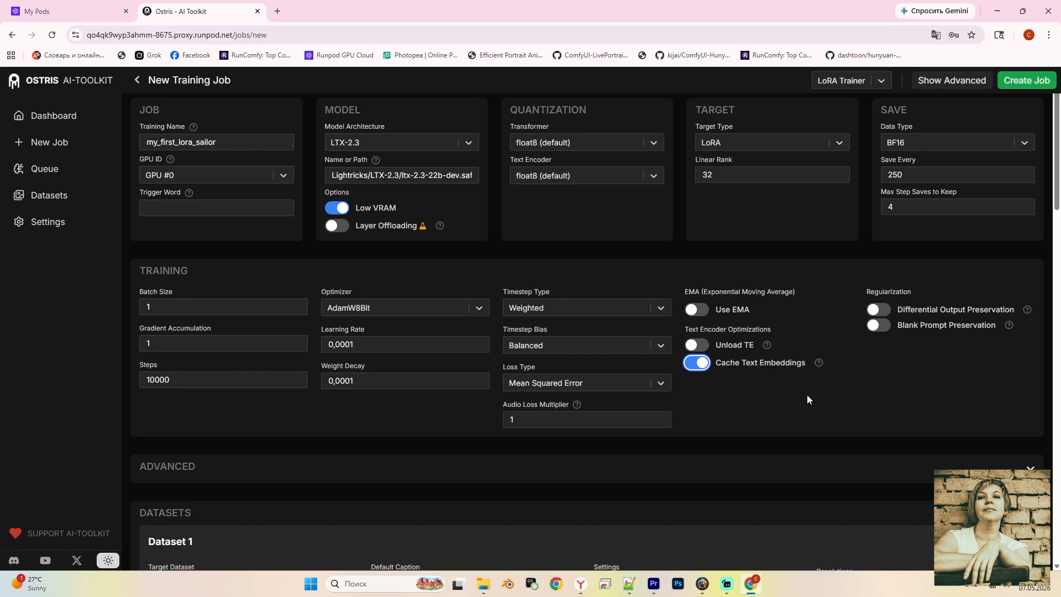
# Keep sailor as the target dataset, turn on Auto Frame Count, and switch off 1024 resolution
pyautogui.scroll(-5, 293, 410)
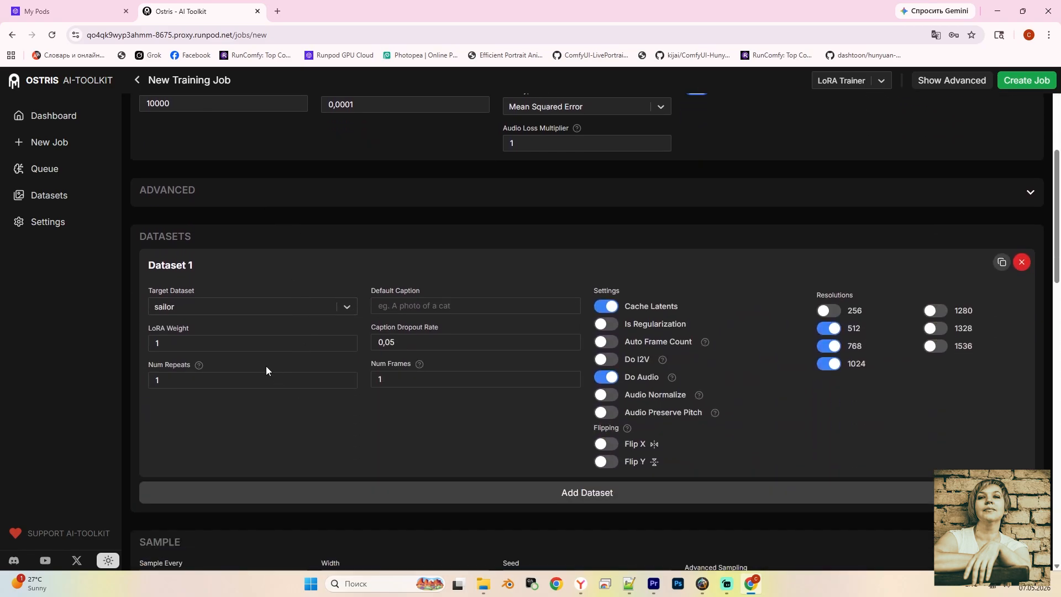
pyautogui.click(344, 312)
pyautogui.click(191, 309)
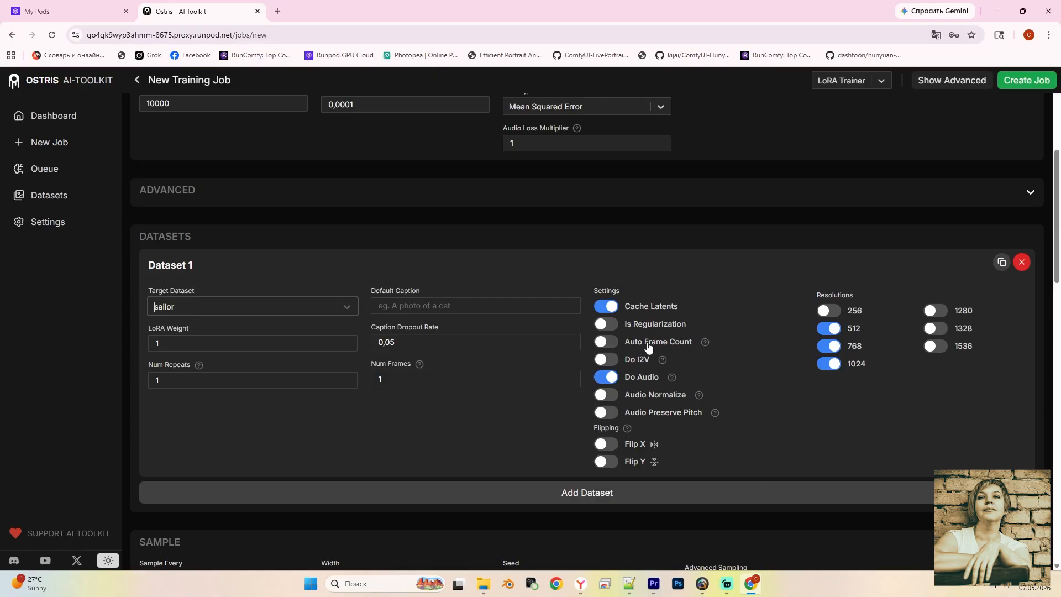
pyautogui.click(613, 343)
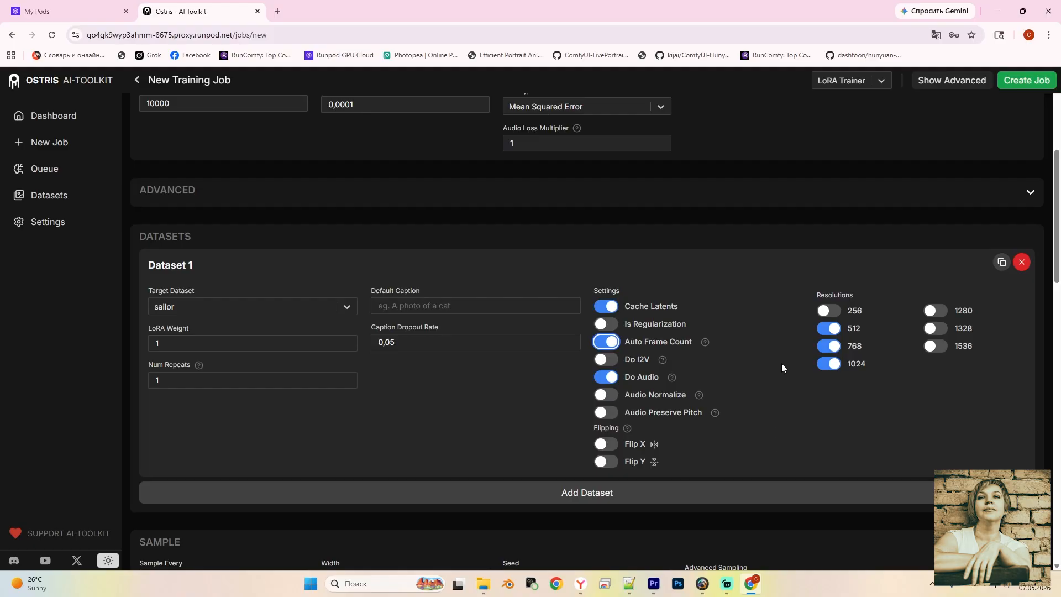
pyautogui.click(823, 364)
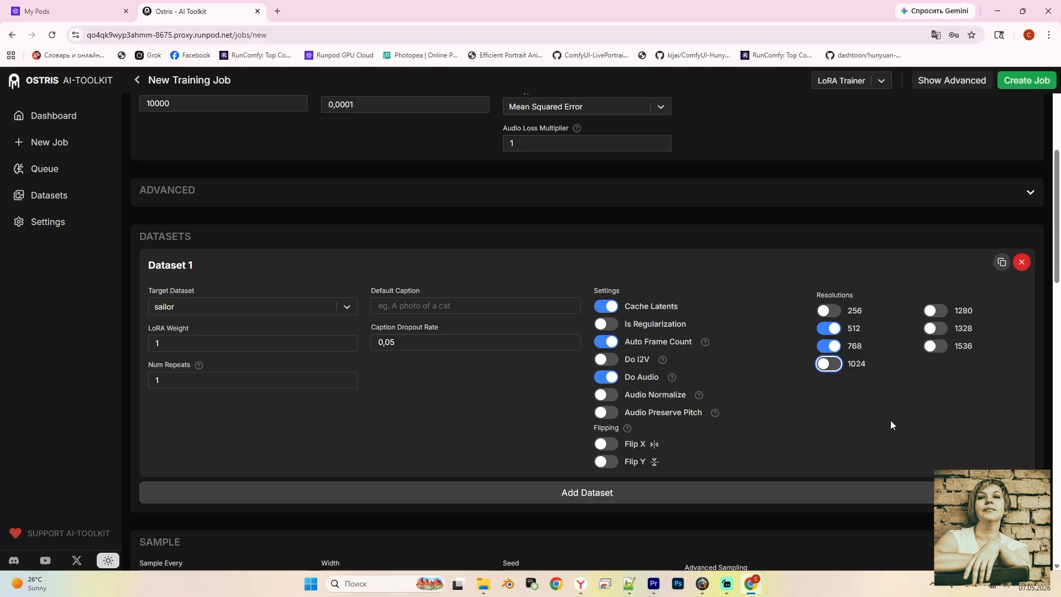
# Add an empty second dataset slot below the sailor dataset
pyautogui.scroll(-4, 684, 512)
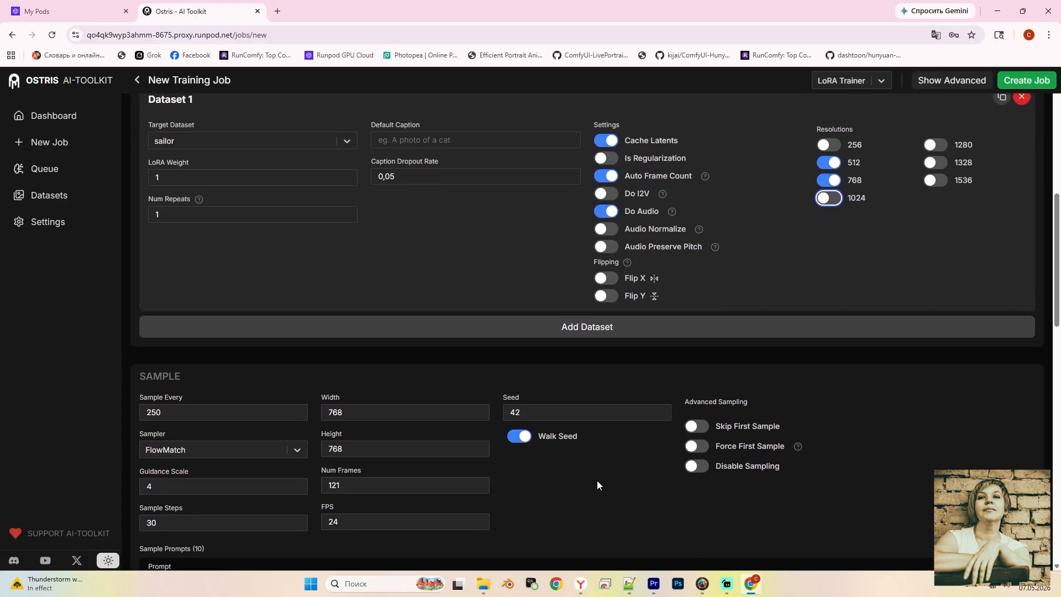
pyautogui.scroll(-1, 532, 429)
pyautogui.click(590, 217)
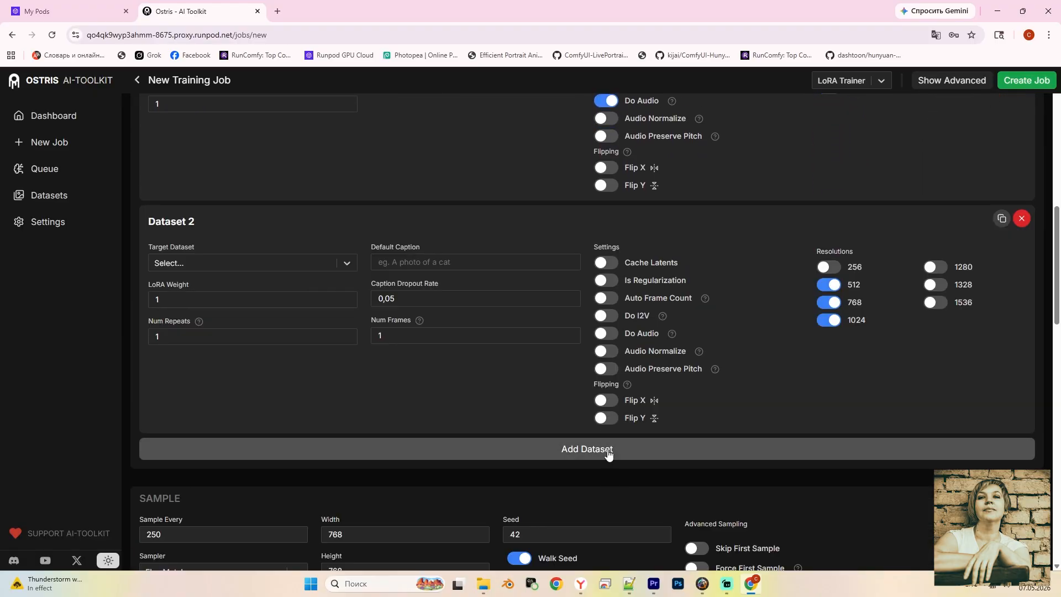
# Set the sample width to 1024 and height to 576
pyautogui.scroll(-6, 624, 430)
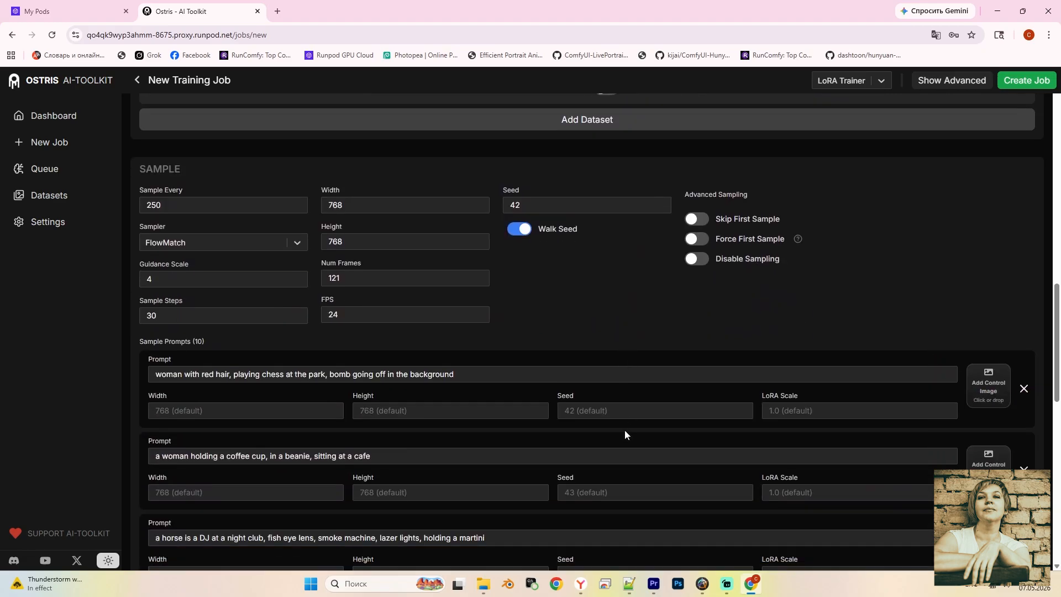
pyautogui.scroll(-1, 628, 424)
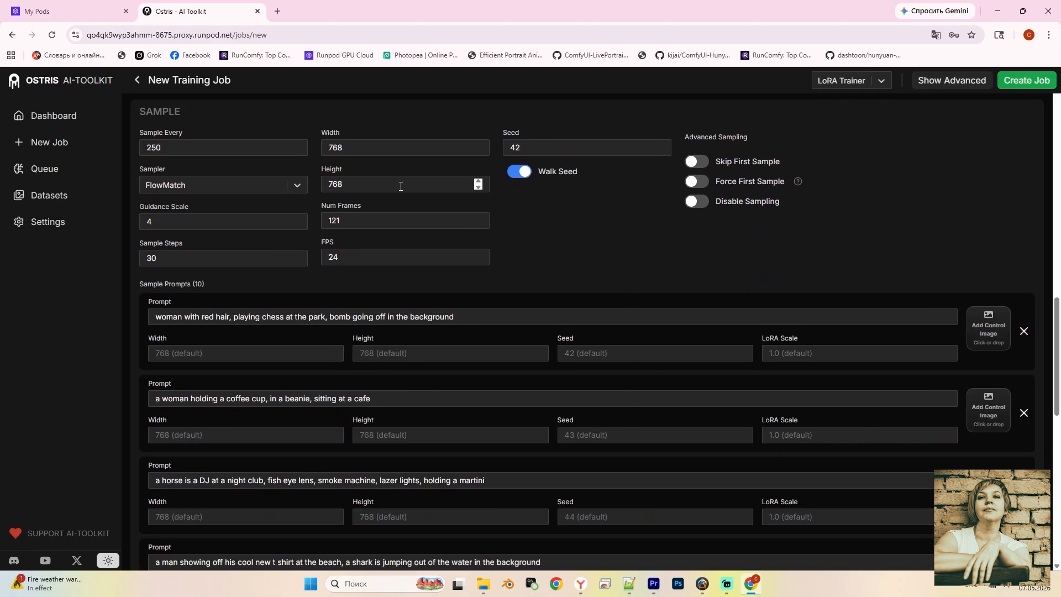
pyautogui.doubleClick(354, 147)
pyautogui.write('1024')
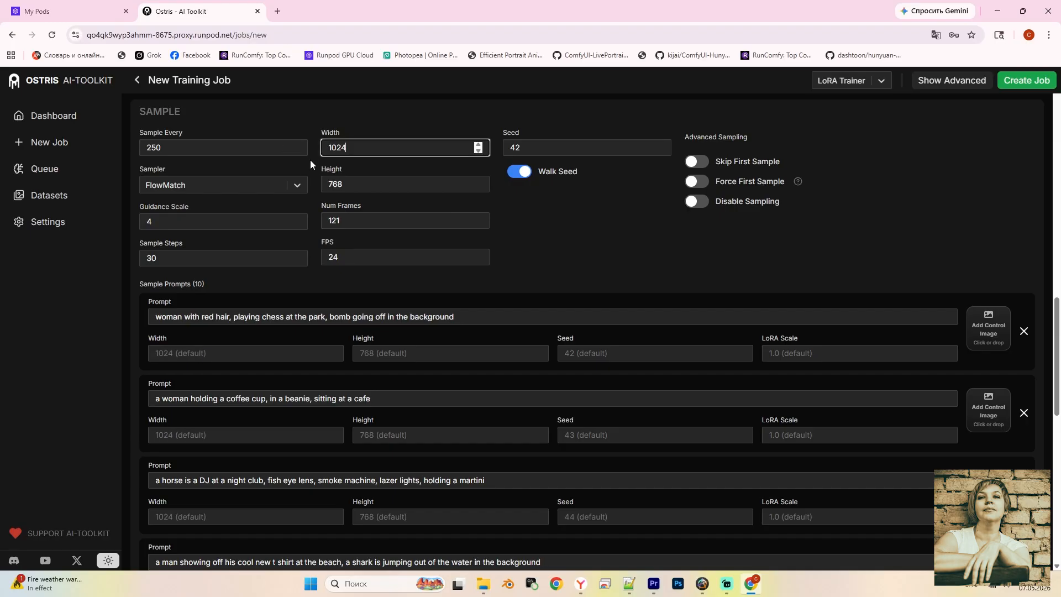
pyautogui.press('Tab')
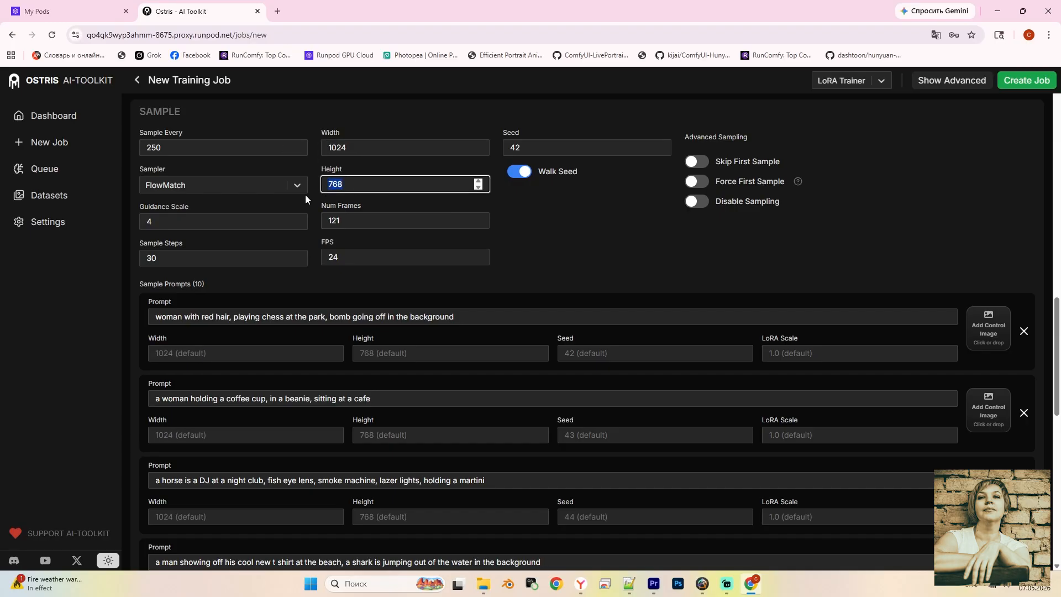
pyautogui.write('576')
pyautogui.click(576, 250)
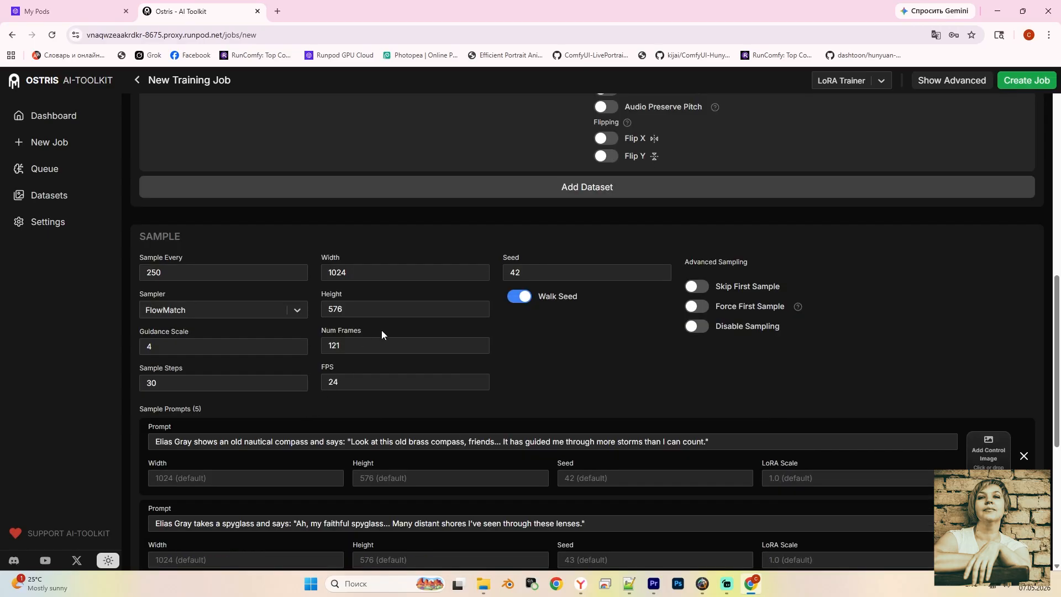
# Replace the five sample prompts with compass, spyglass, tea, sweater and monkey captain scenes
pyautogui.scroll(-5, 381, 333)
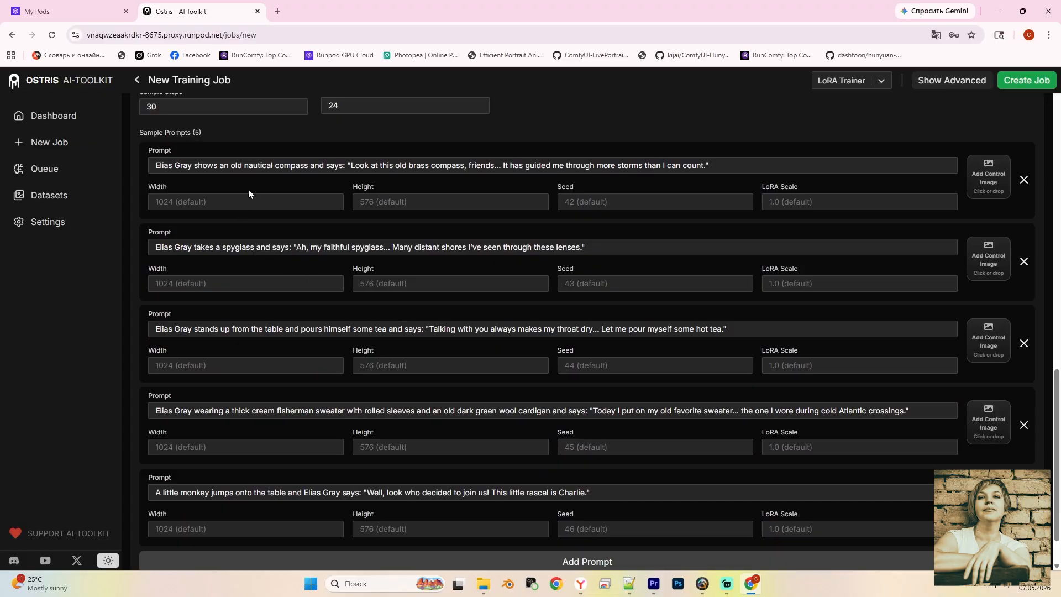
pyautogui.click(497, 165)
pyautogui.hotkey('ctrl', 'a')
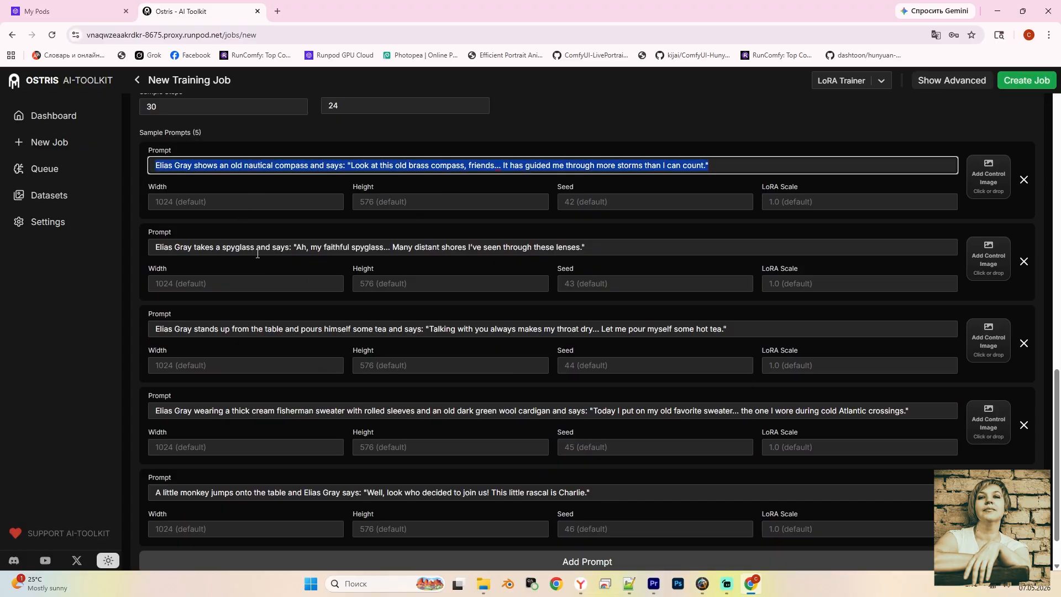
pyautogui.tripleClick(240, 248)
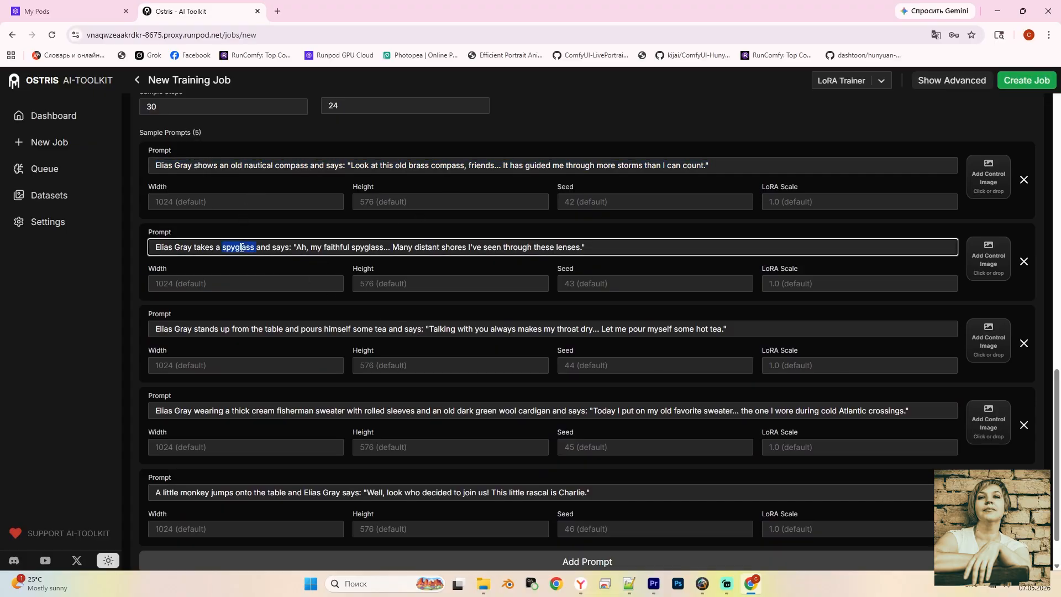
pyautogui.tripleClick(242, 329)
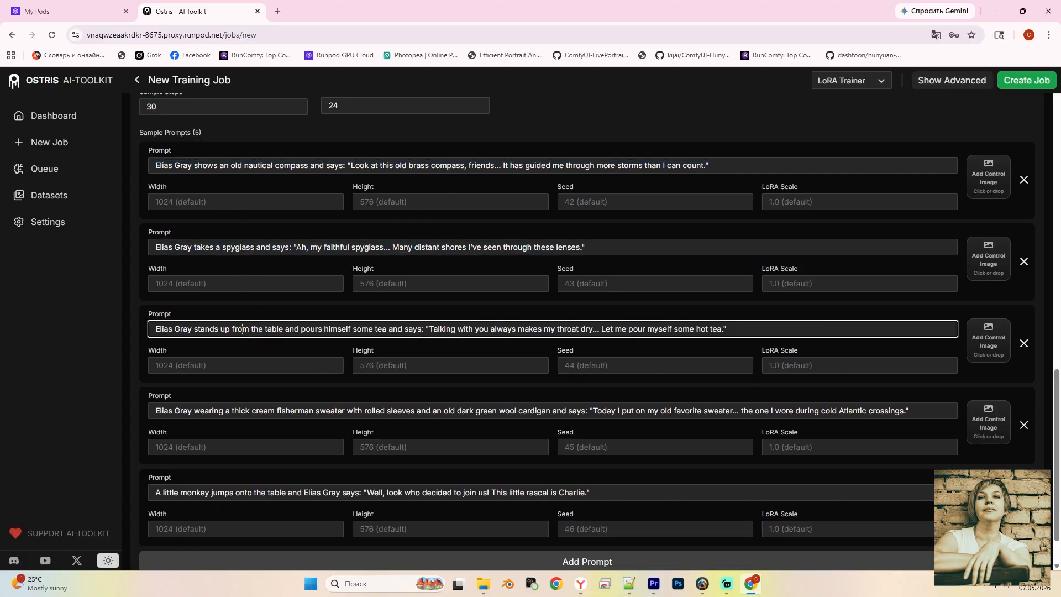
pyautogui.tripleClick(267, 411)
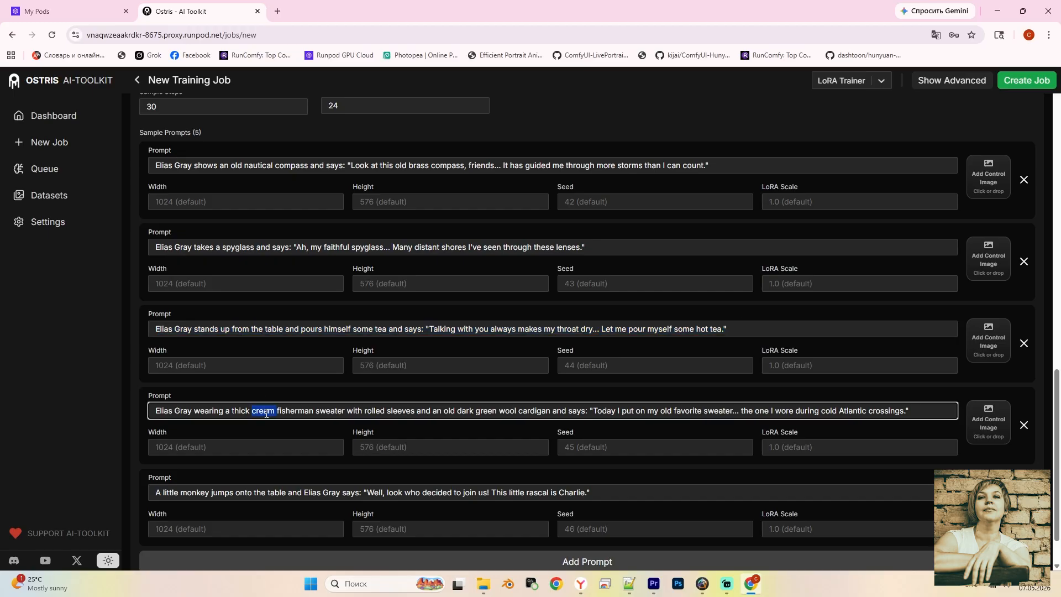
pyautogui.tripleClick(247, 492)
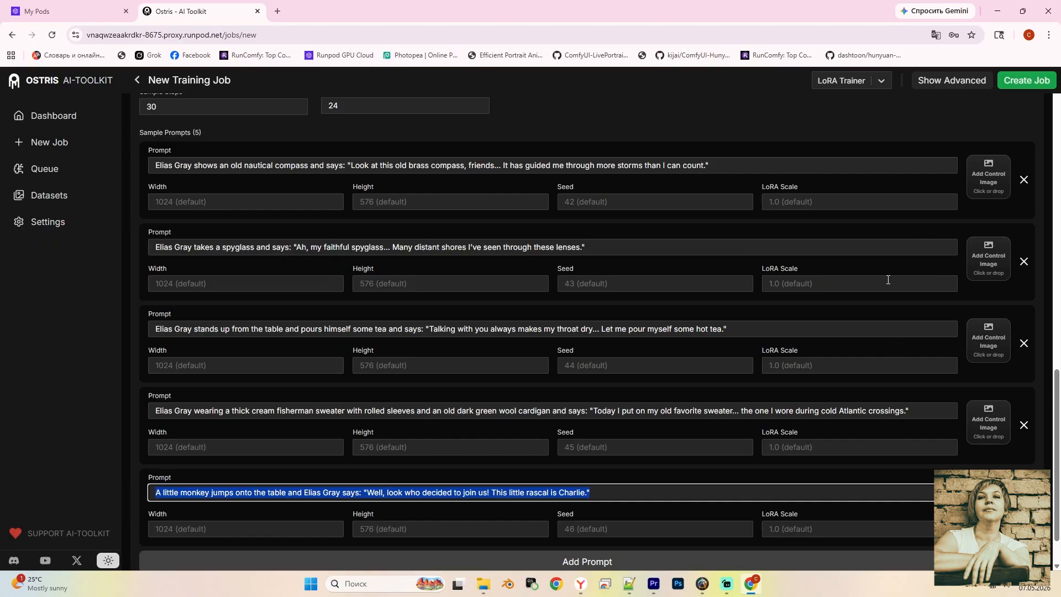
pyautogui.click(856, 152)
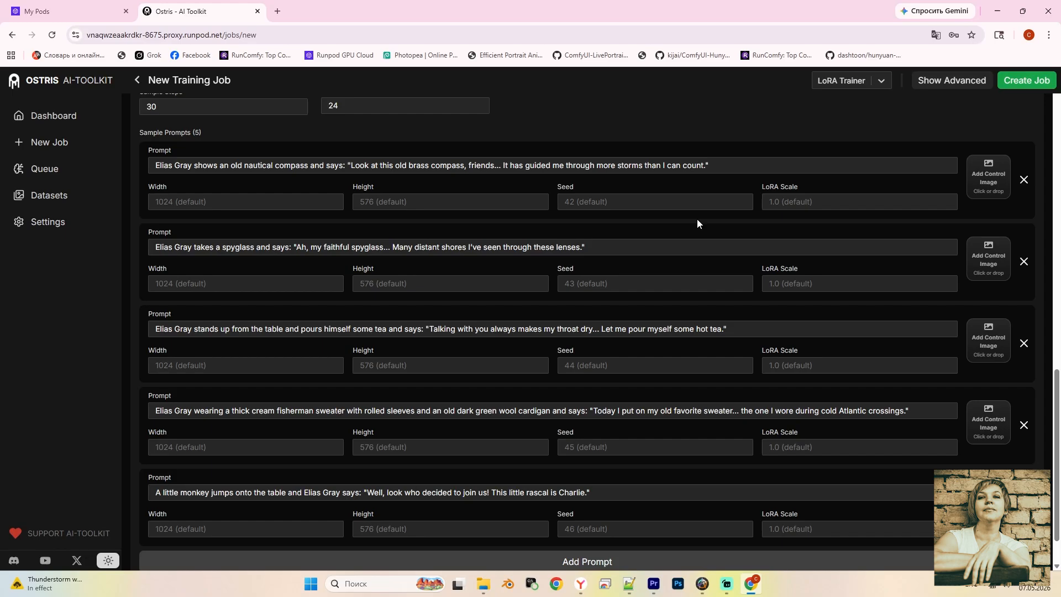
pyautogui.scroll(2, 697, 219)
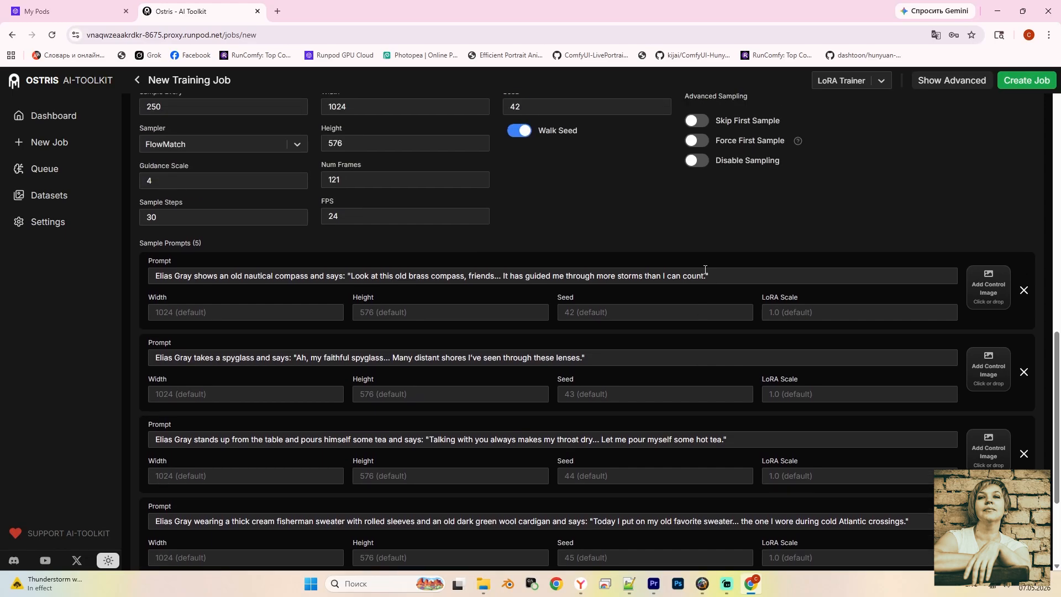
# Create the my_first_lora_sailor job and queue it to run, watching the log
pyautogui.click(1023, 84)
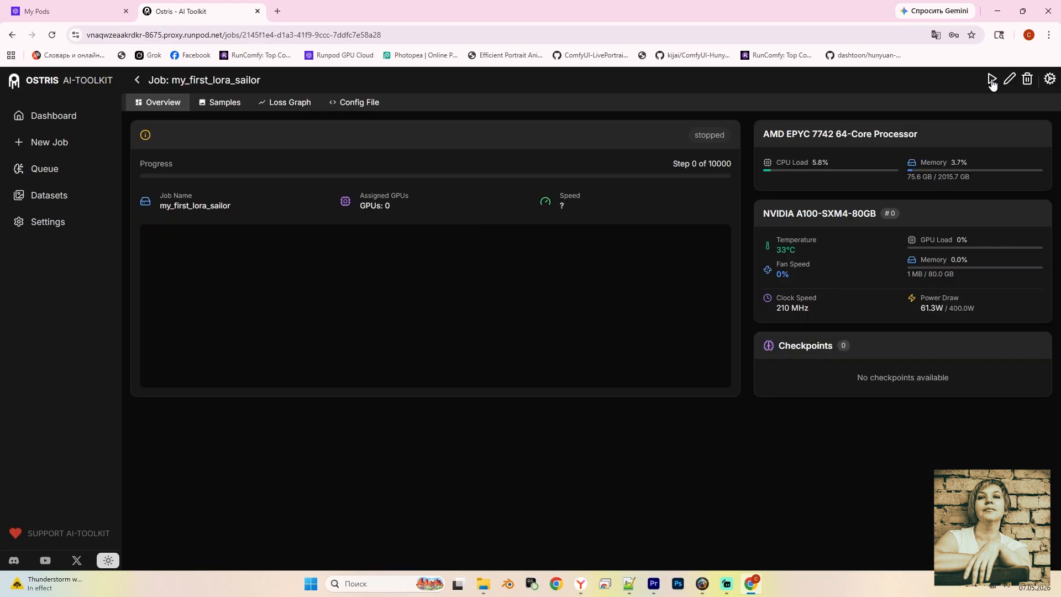
pyautogui.click(992, 82)
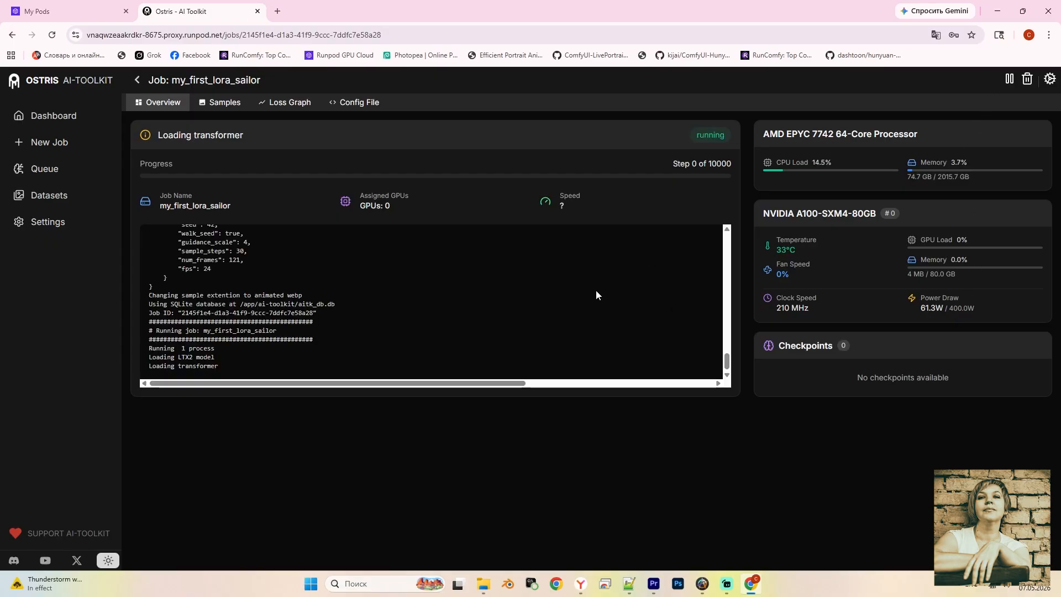
pyautogui.scroll(5, 575, 298)
pyautogui.scroll(-4, 573, 302)
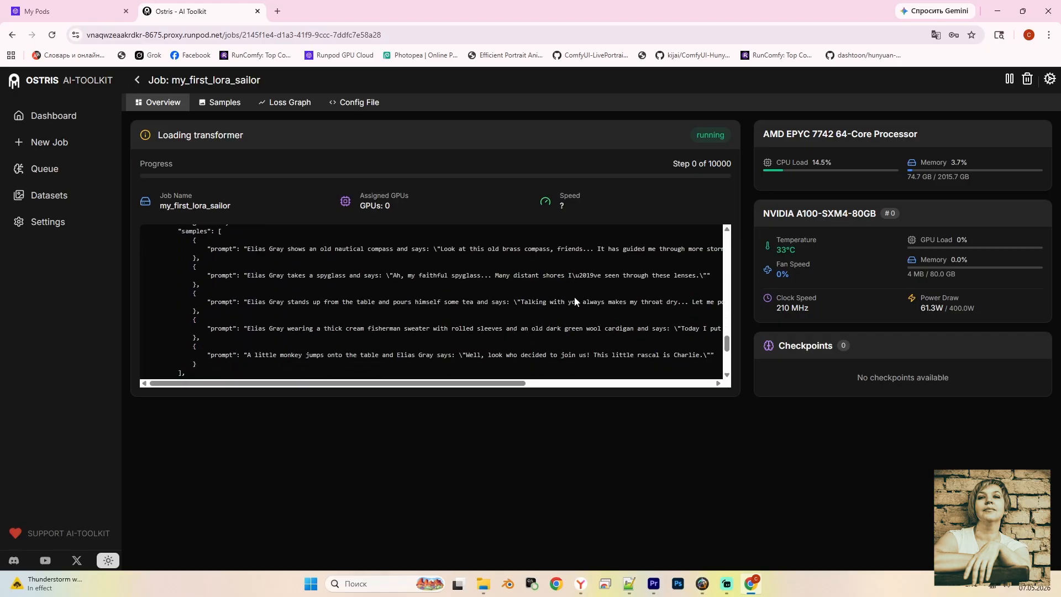
pyautogui.scroll(-1, 578, 298)
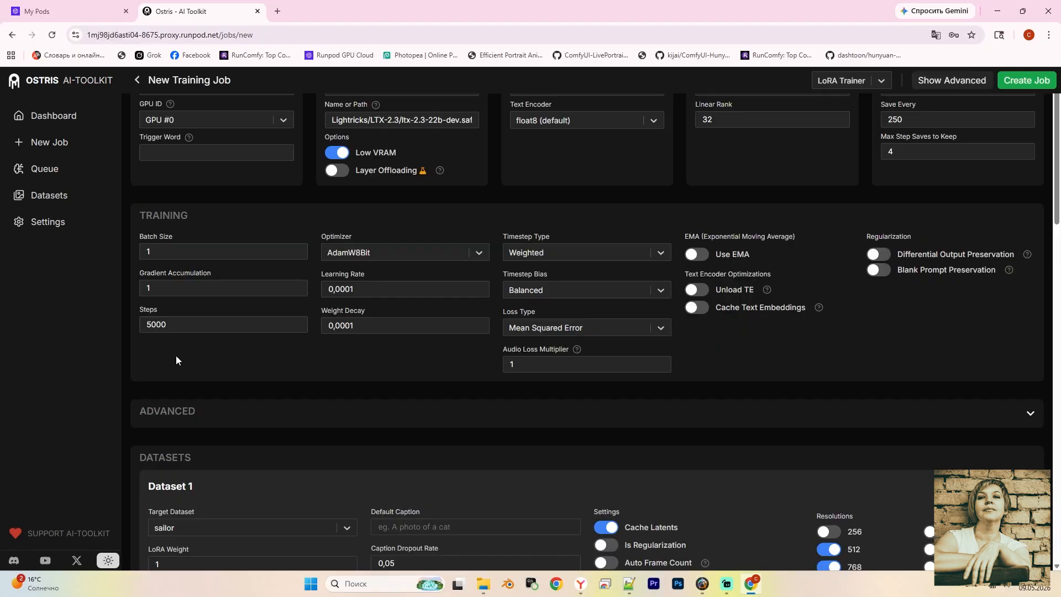
# Confirm the training Steps value of 5000
pyautogui.click(157, 326)
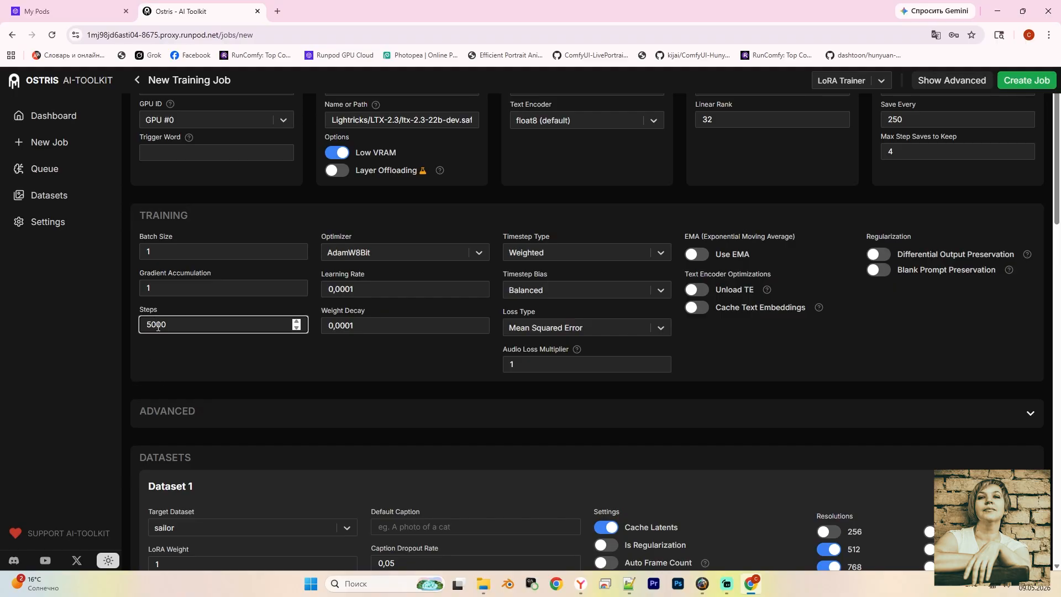
pyautogui.moveTo(145, 325); pyautogui.dragTo(172, 325)
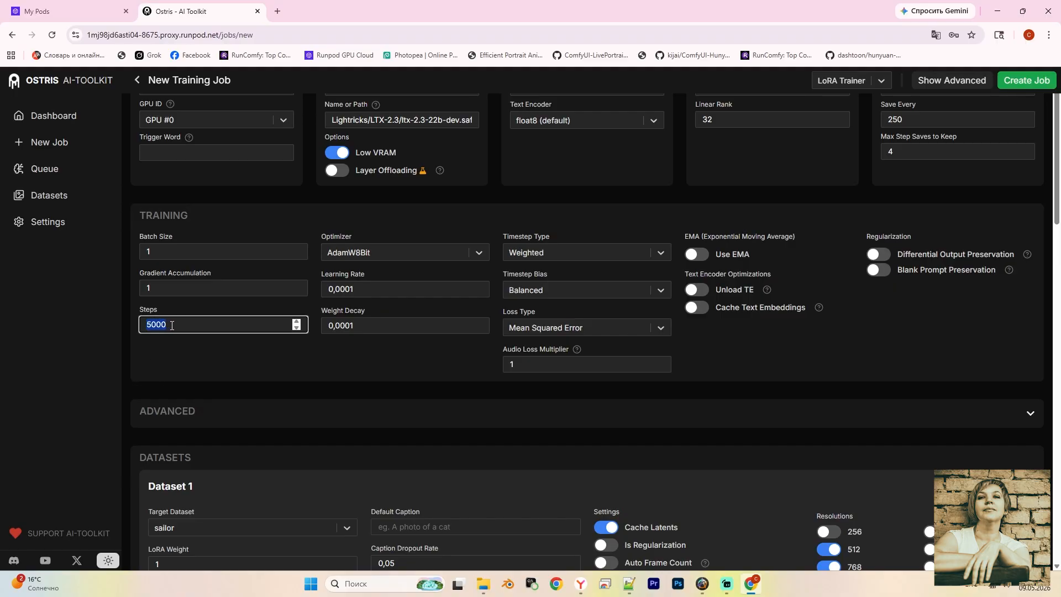
pyautogui.click(173, 362)
# Train only at 256 and 512 resolutions, switching off 768 and 1024
pyautogui.scroll(-4, 177, 350)
pyautogui.click(826, 363)
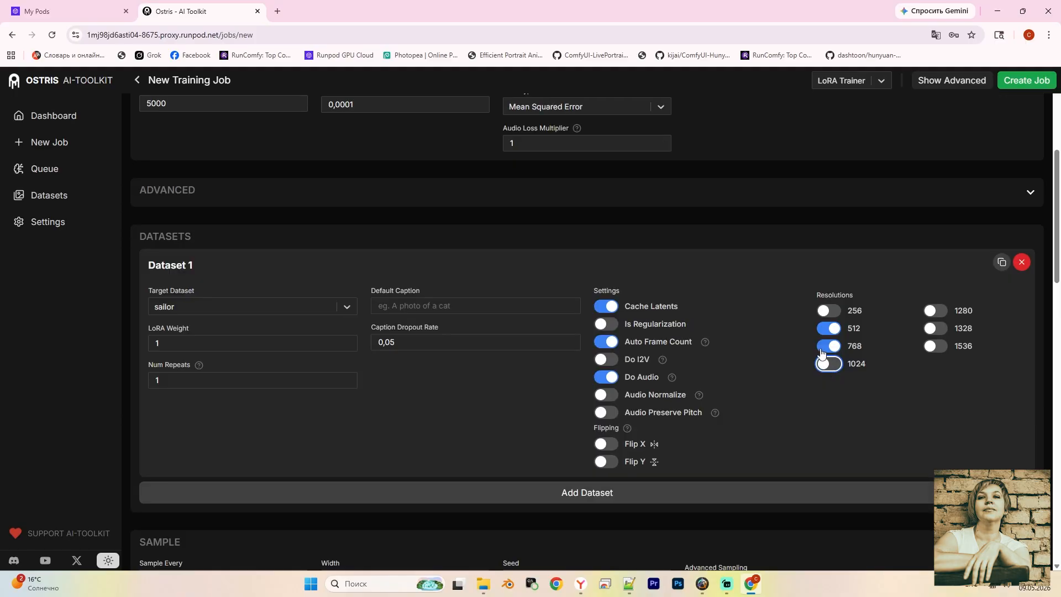
pyautogui.click(823, 348)
pyautogui.click(829, 311)
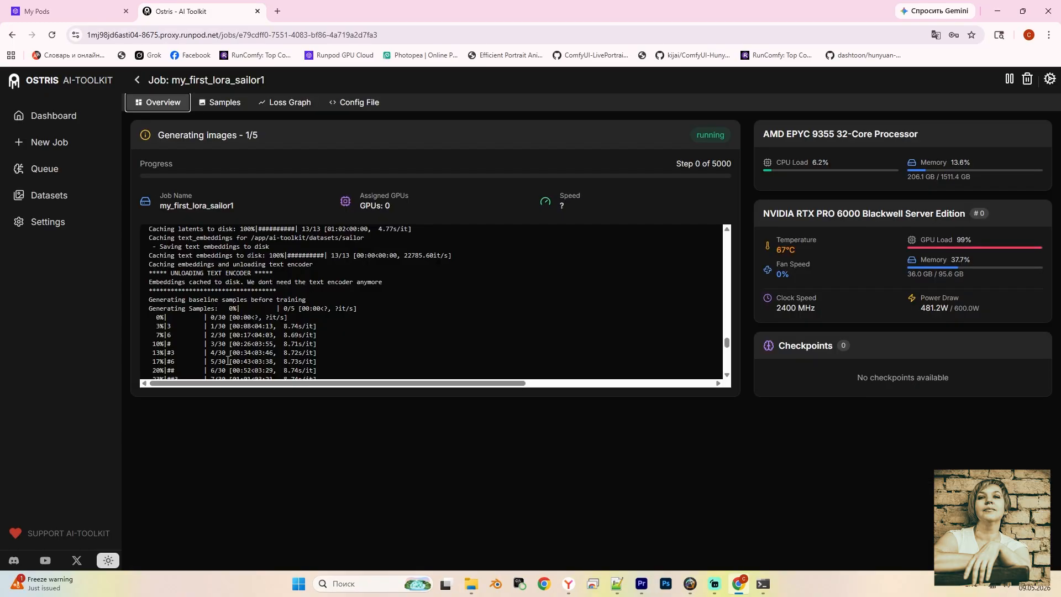
pyautogui.scroll(-3, 190, 274)
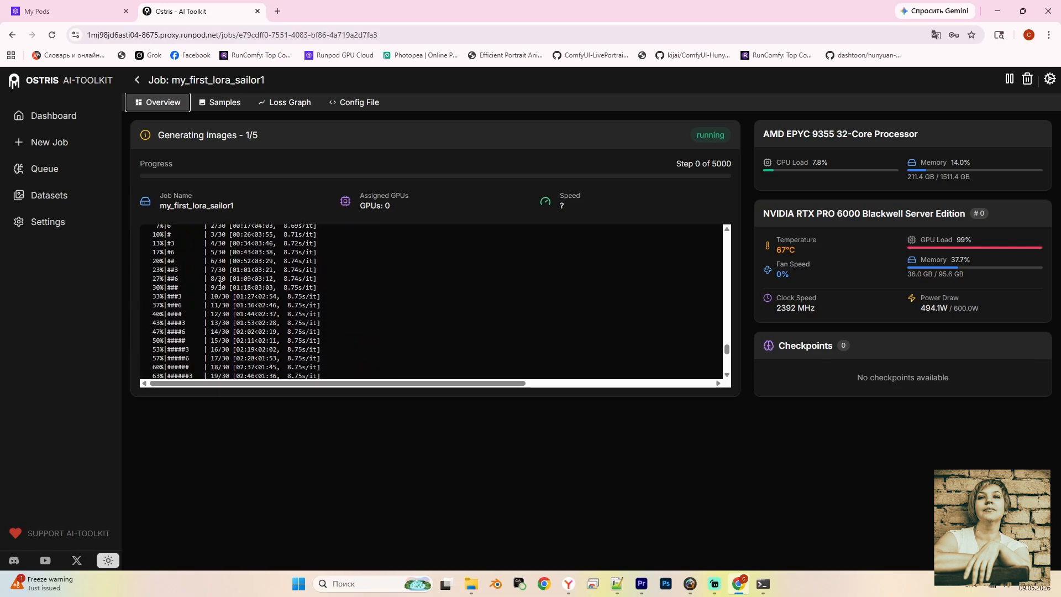
# Open the Samples grid, play the first compass sample enlarged, then close it
pyautogui.click(218, 105)
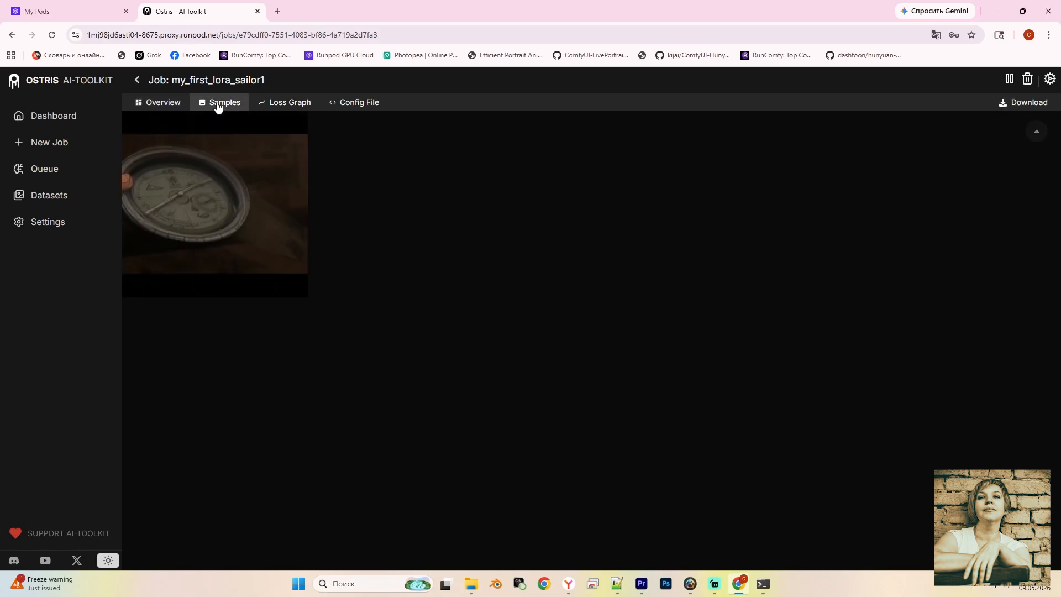
pyautogui.click(212, 210)
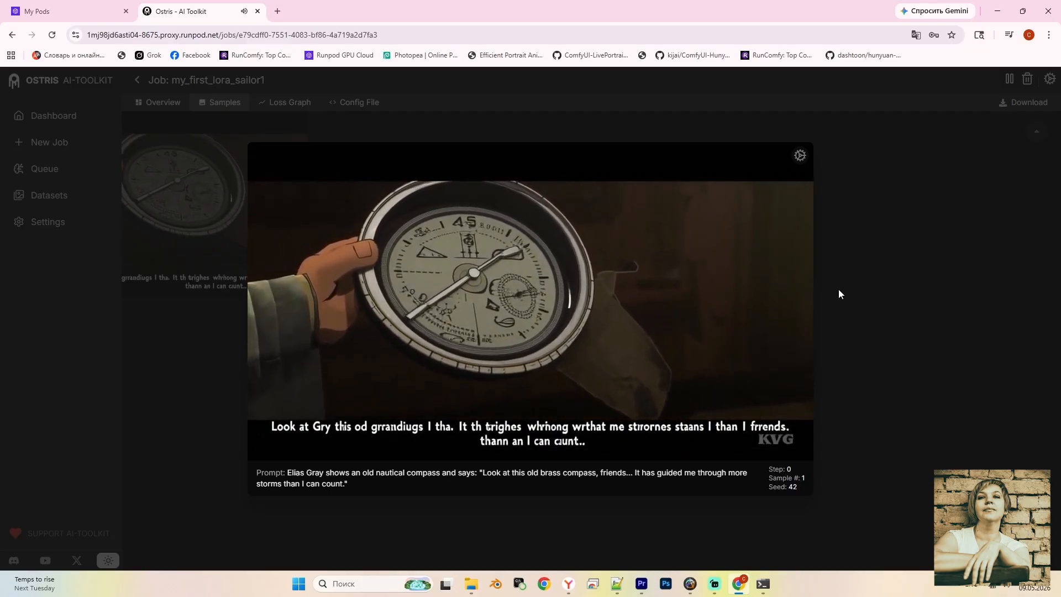
pyautogui.click(158, 102)
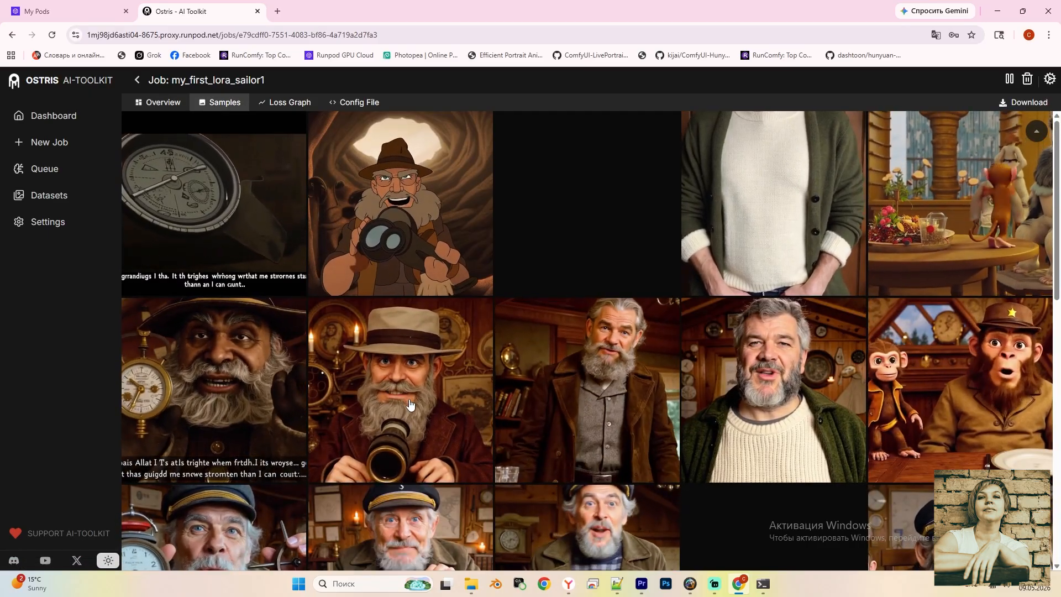
pyautogui.click(417, 392)
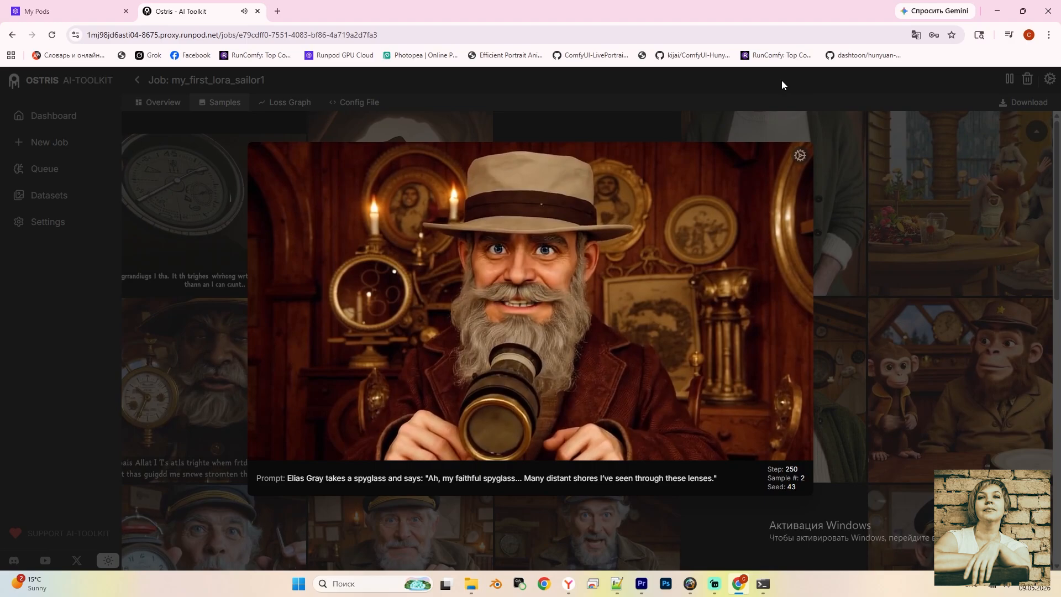
pyautogui.click(564, 81)
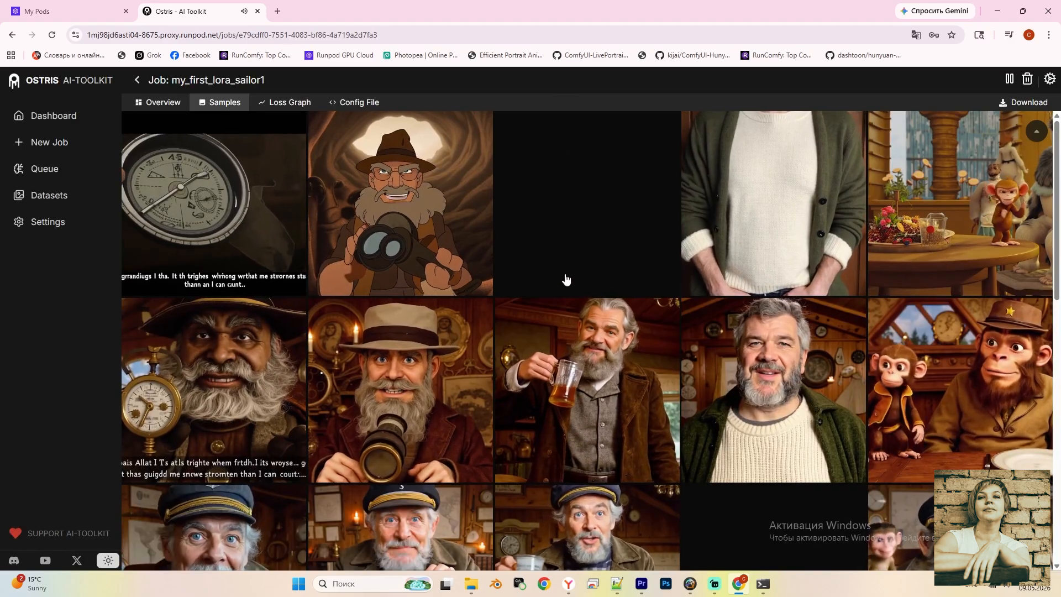
pyautogui.scroll(-1, 501, 333)
pyautogui.scroll(-1, 501, 333)
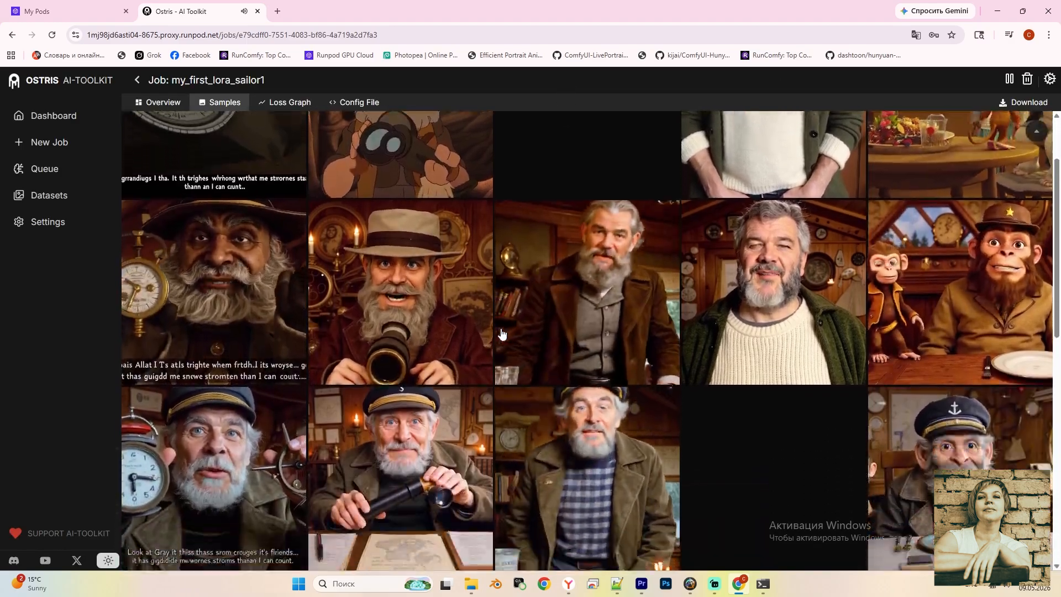
pyautogui.scroll(-1, 501, 333)
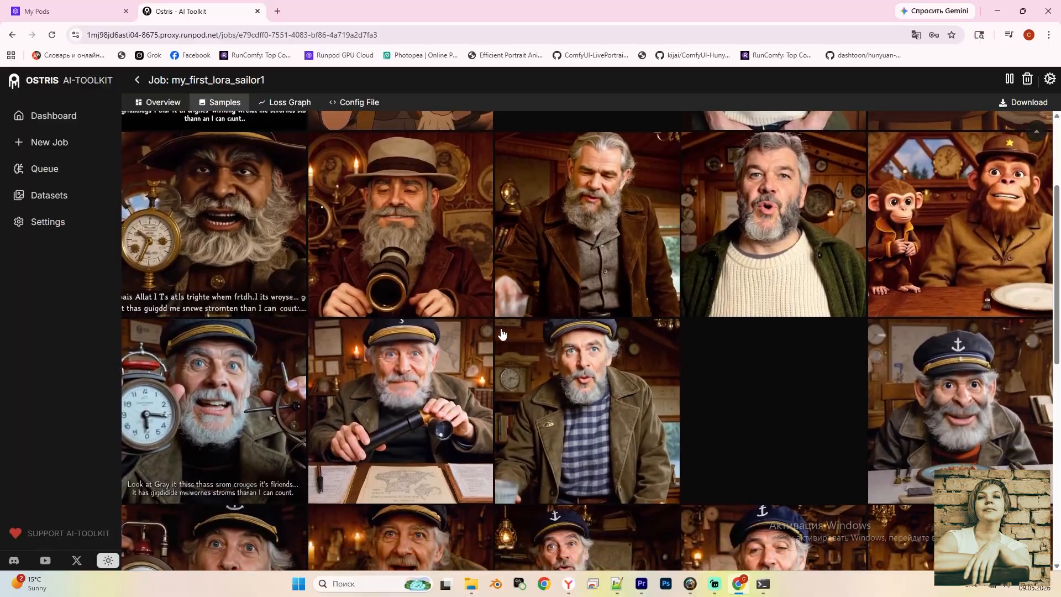
pyautogui.scroll(-1, 501, 333)
pyautogui.scroll(-2, 503, 331)
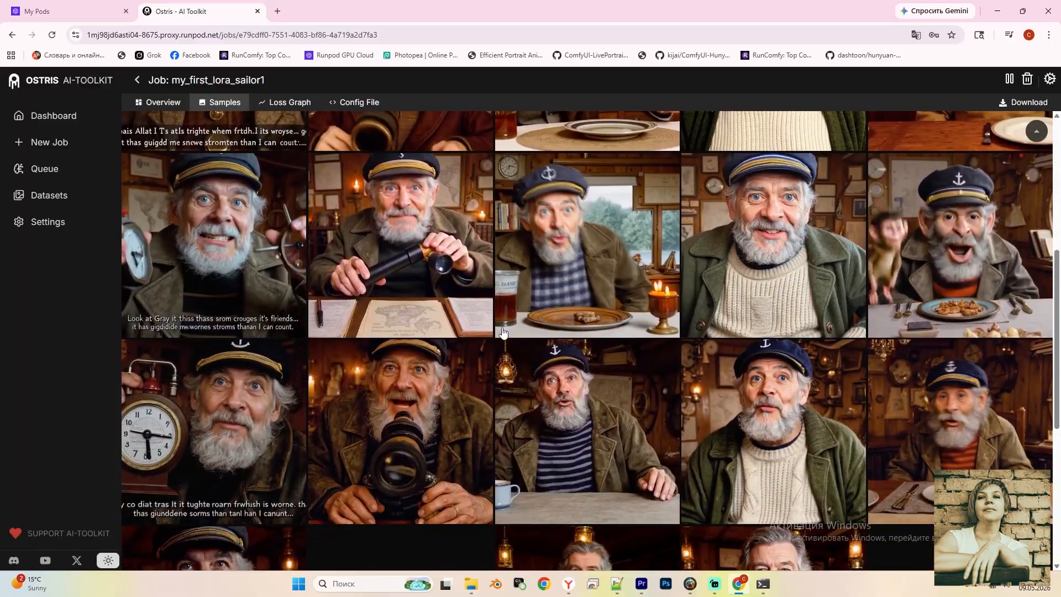
pyautogui.click(231, 418)
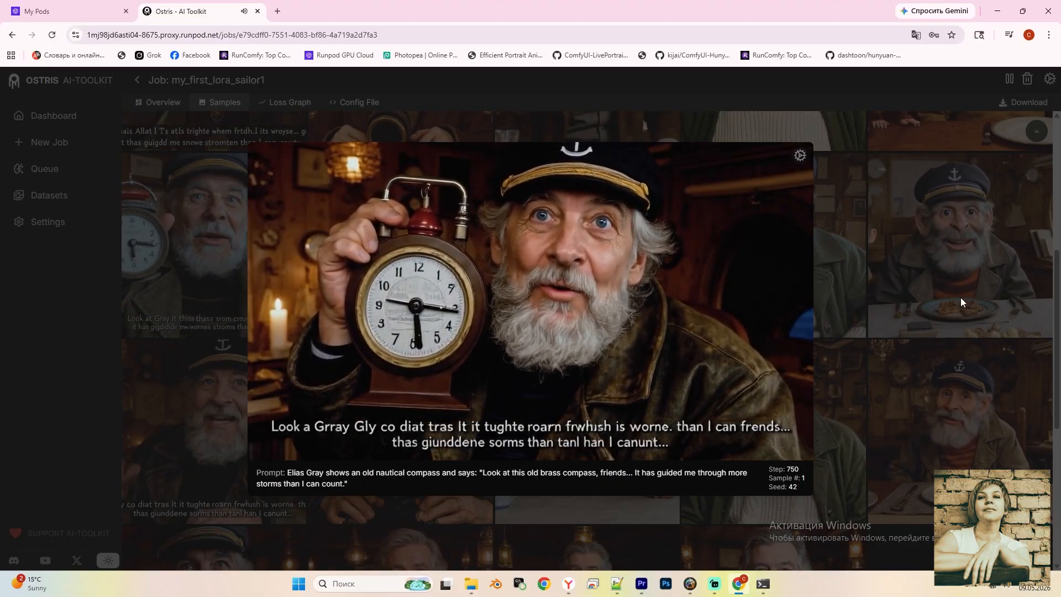
pyautogui.click(525, 78)
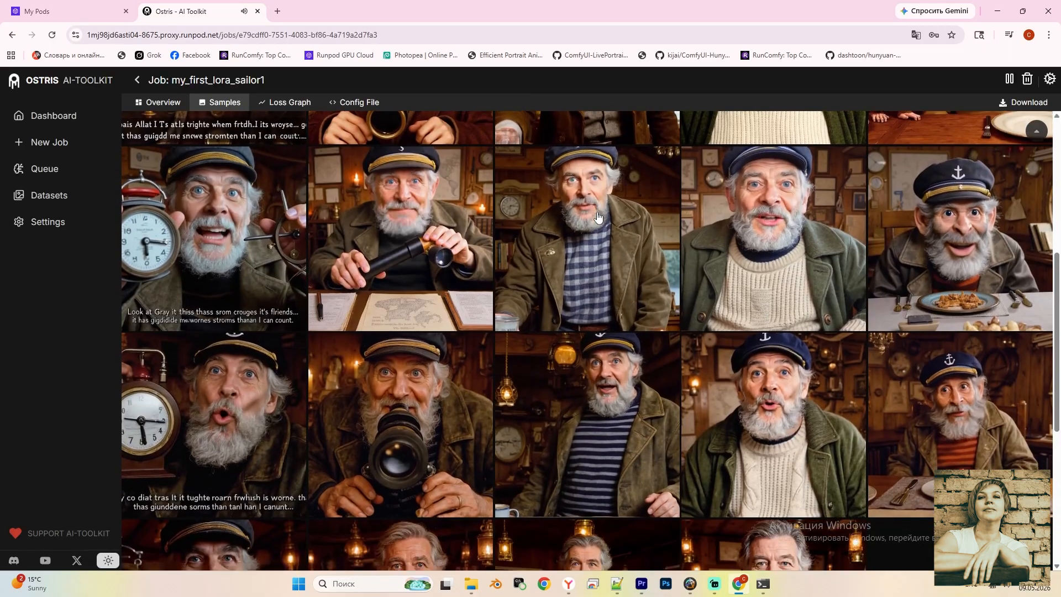
pyautogui.scroll(-4, 605, 217)
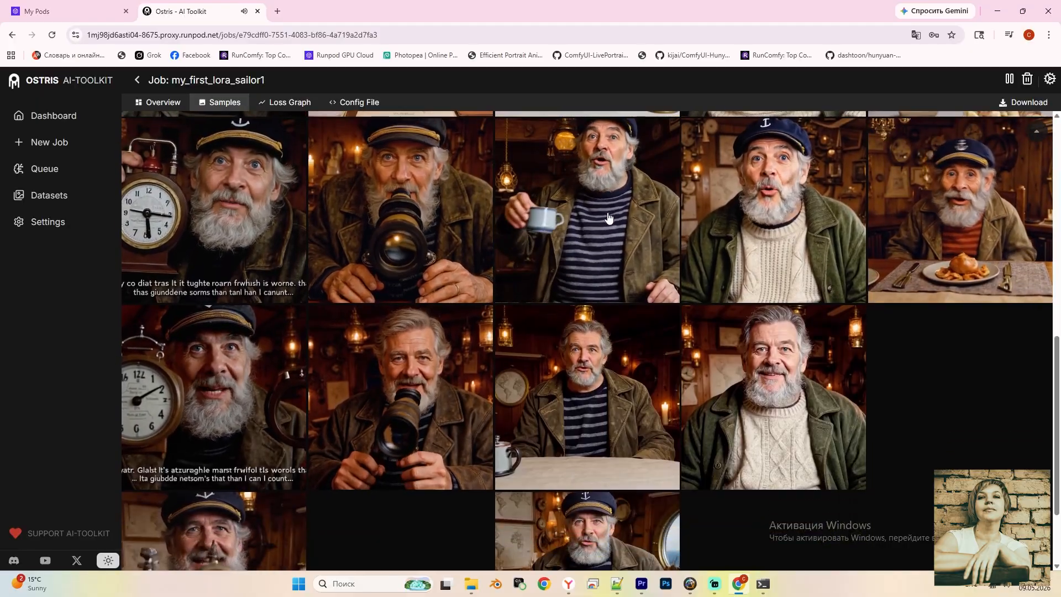
pyautogui.scroll(-2, 605, 217)
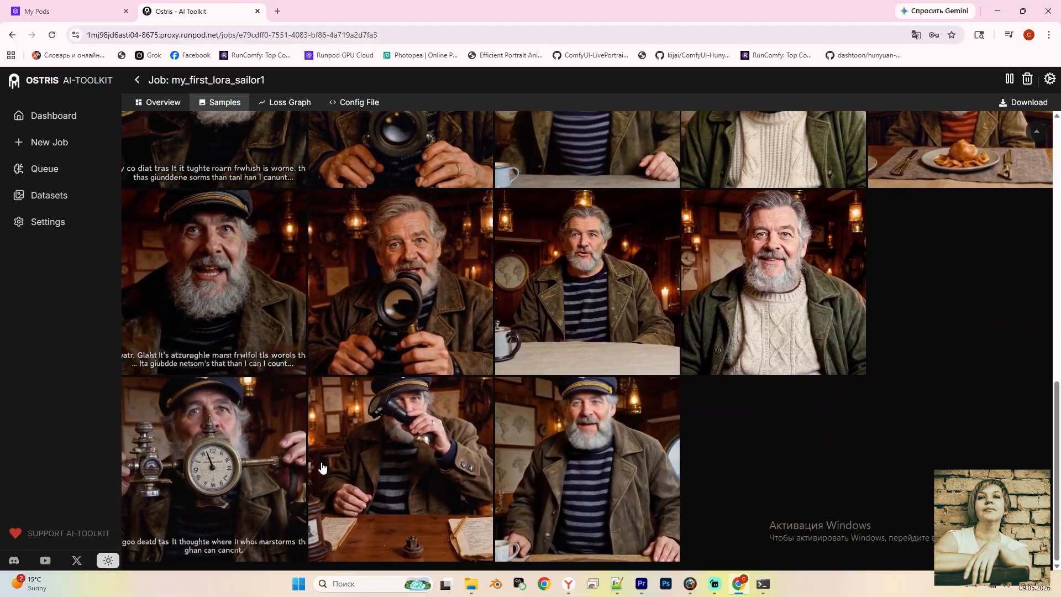
pyautogui.click(578, 463)
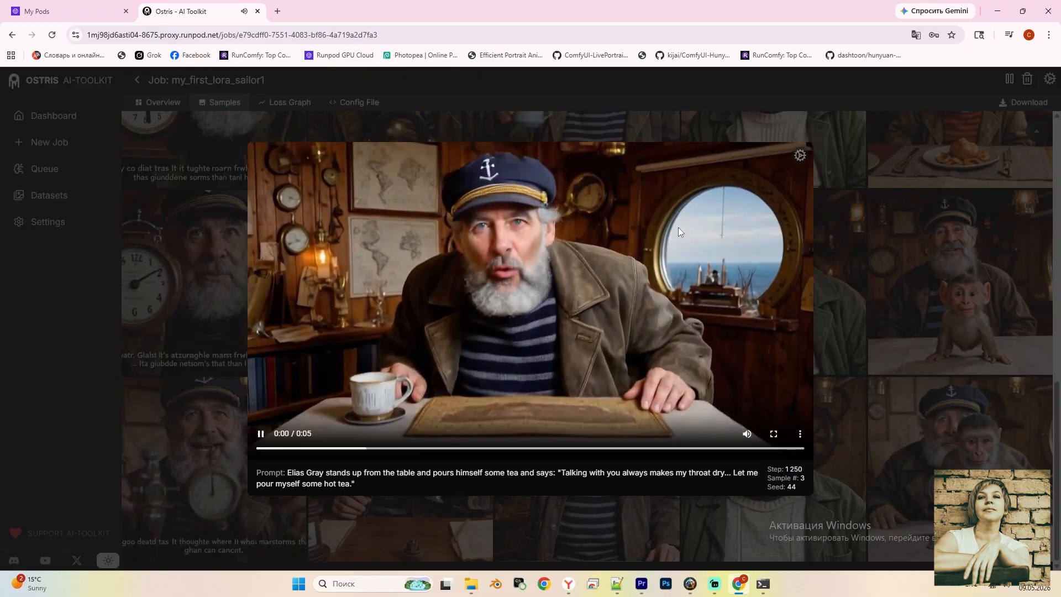
pyautogui.click(573, 76)
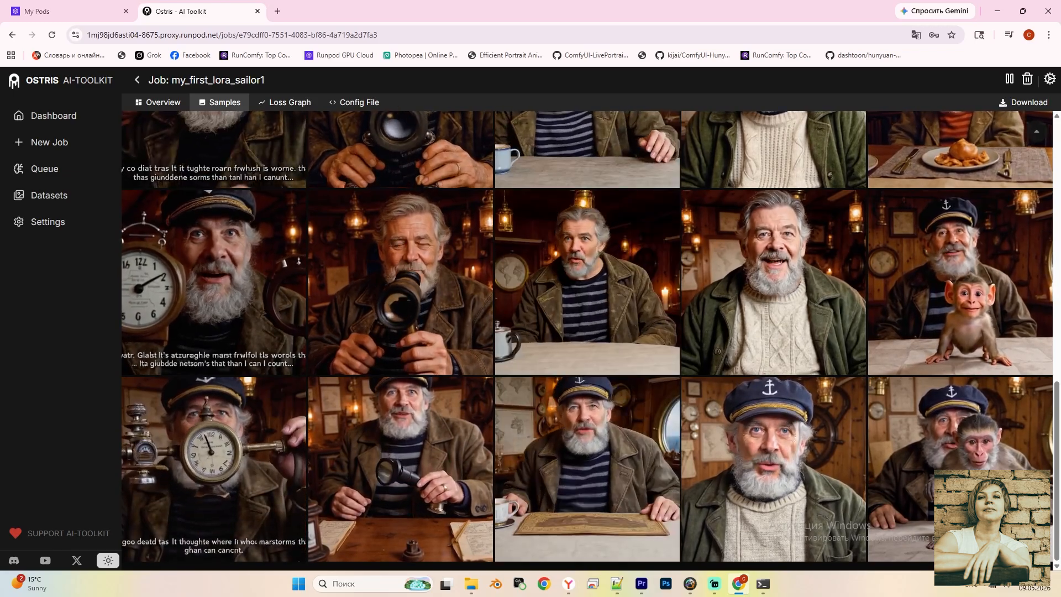
pyautogui.click(971, 496)
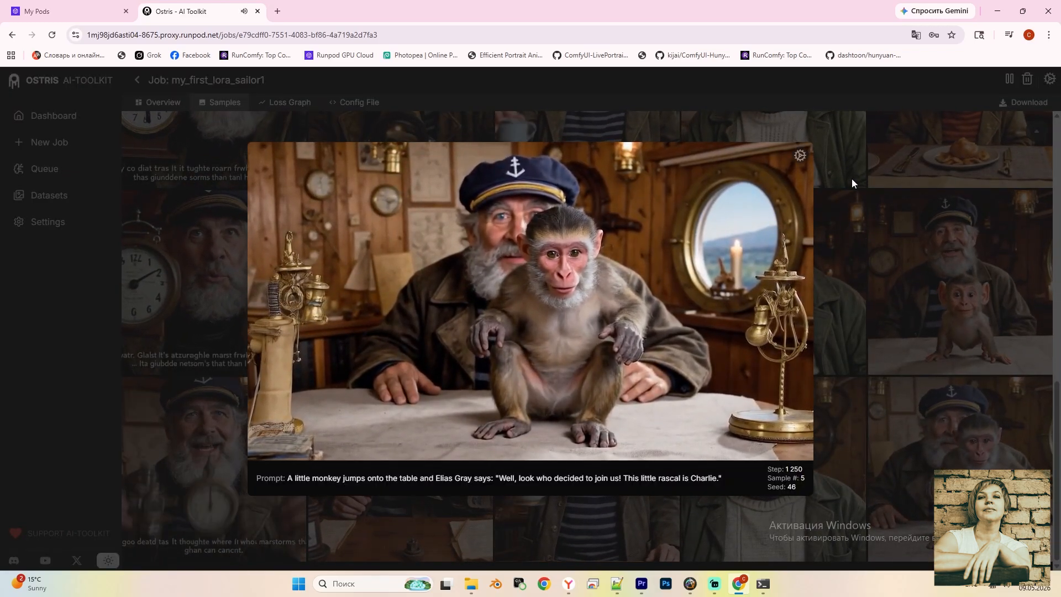
pyautogui.click(779, 82)
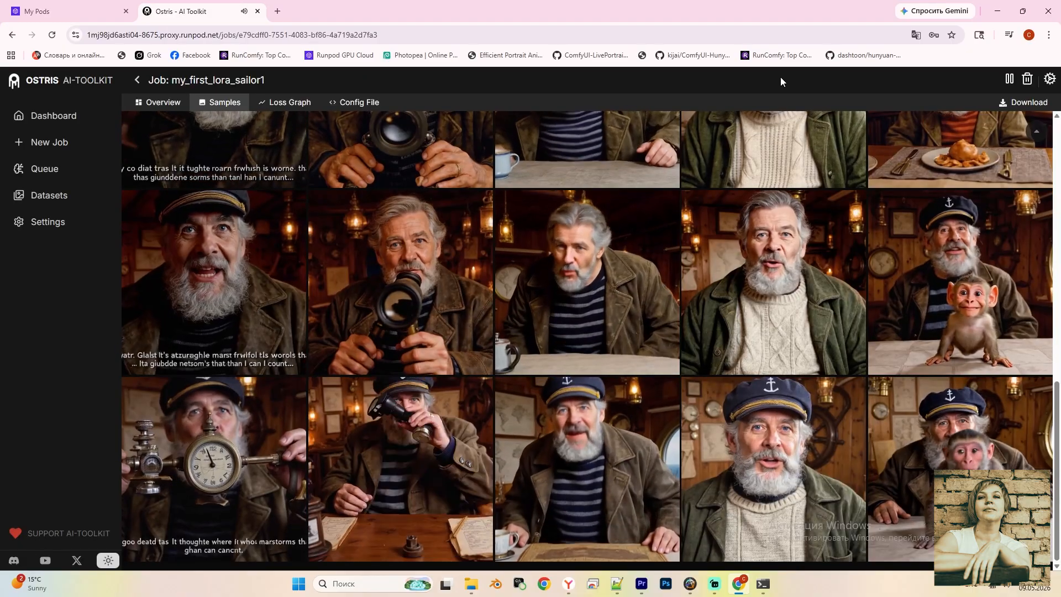
pyautogui.click(161, 104)
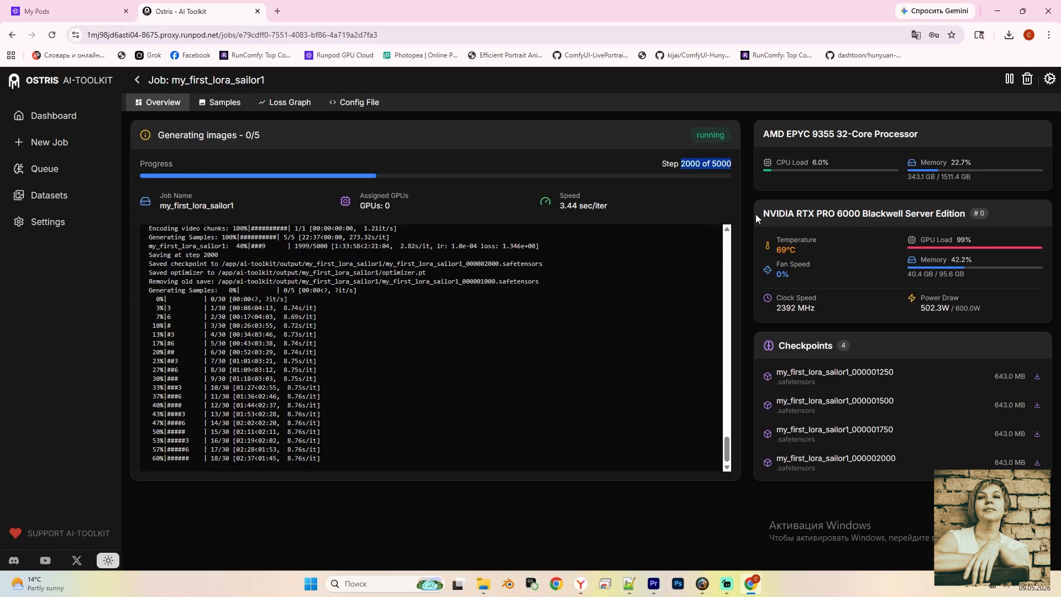
pyautogui.click(220, 105)
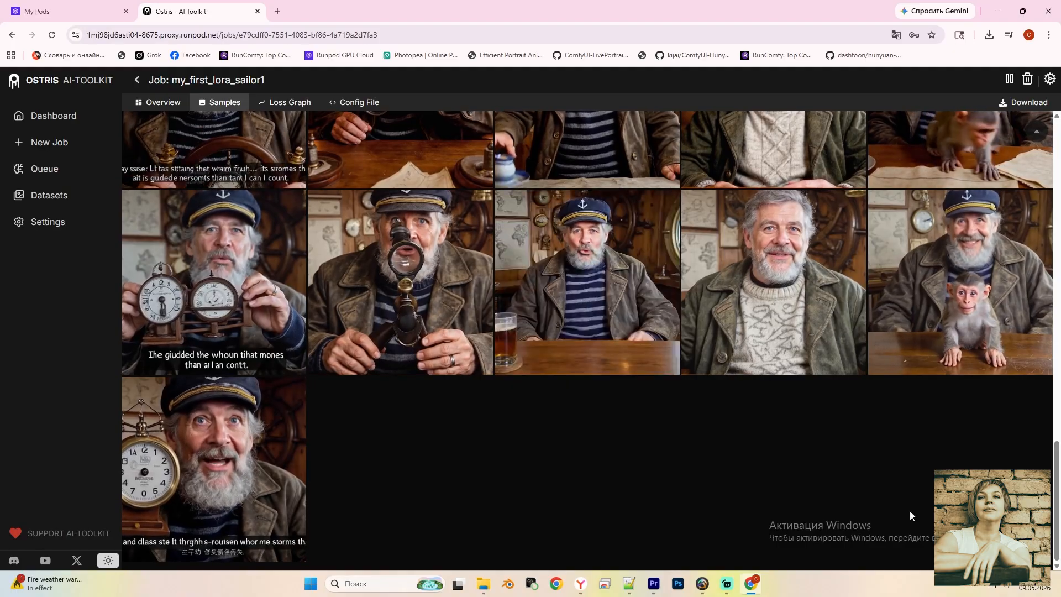
pyautogui.click(582, 267)
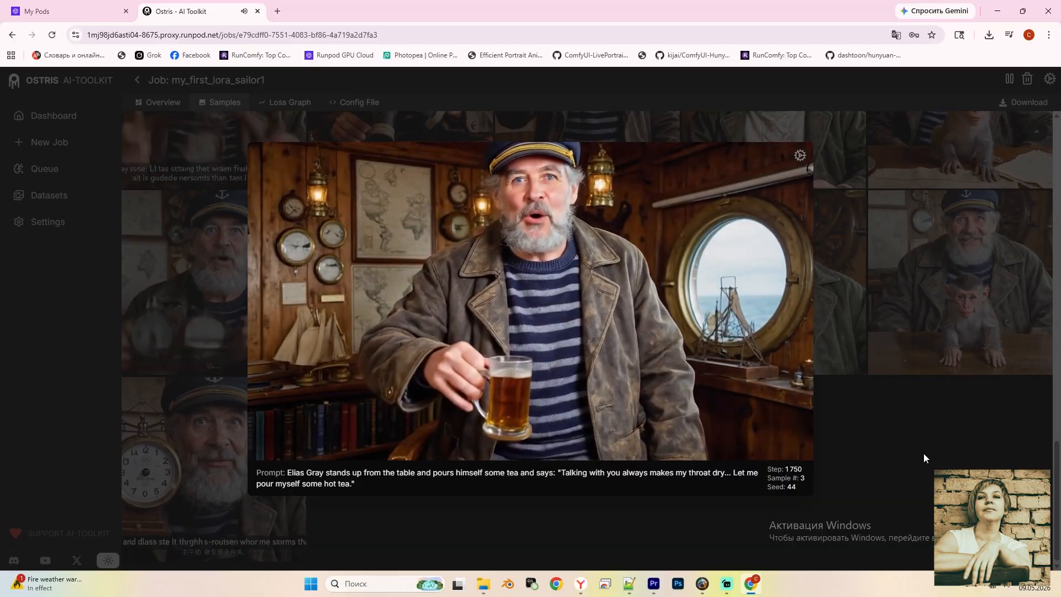
pyautogui.click(924, 453)
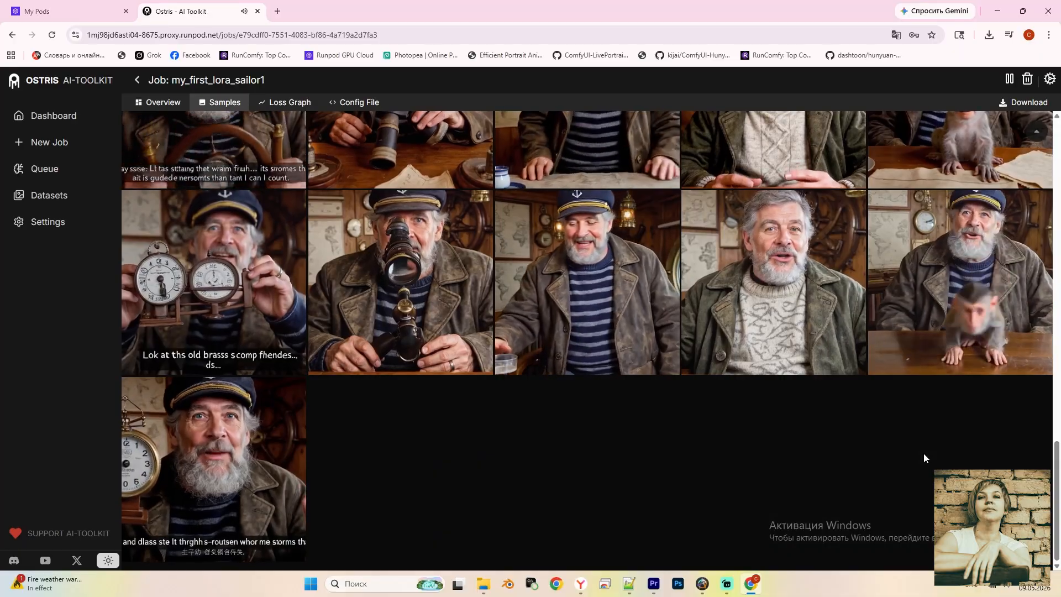
pyautogui.click(975, 276)
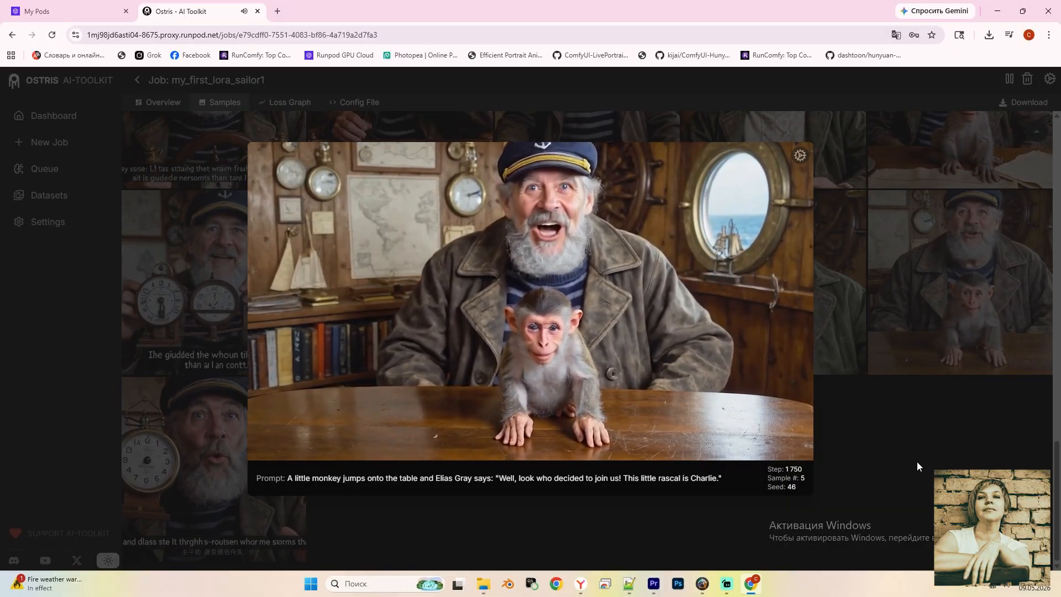
pyautogui.click(927, 453)
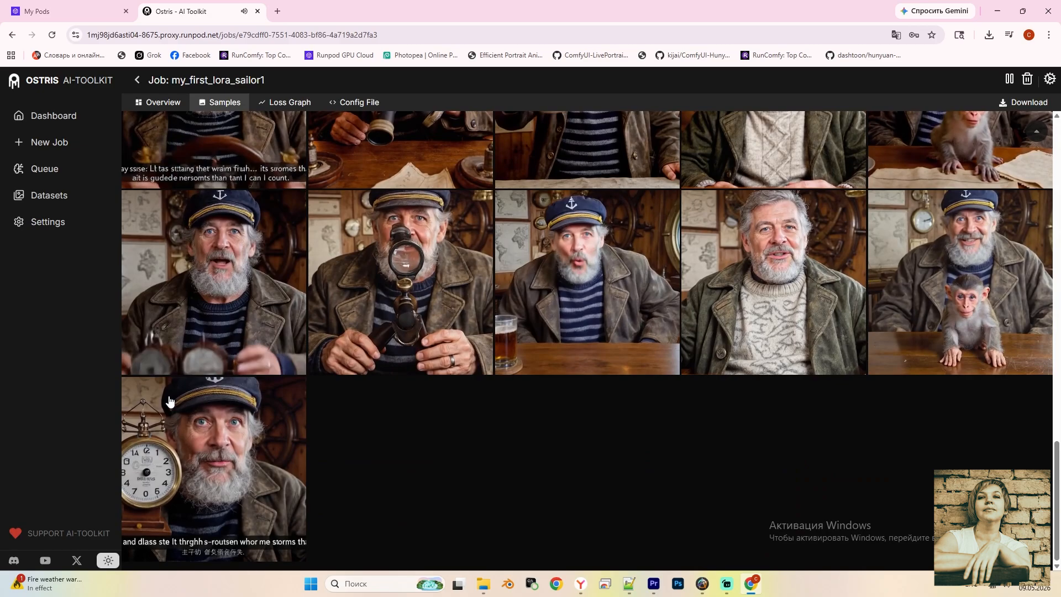
pyautogui.click(220, 461)
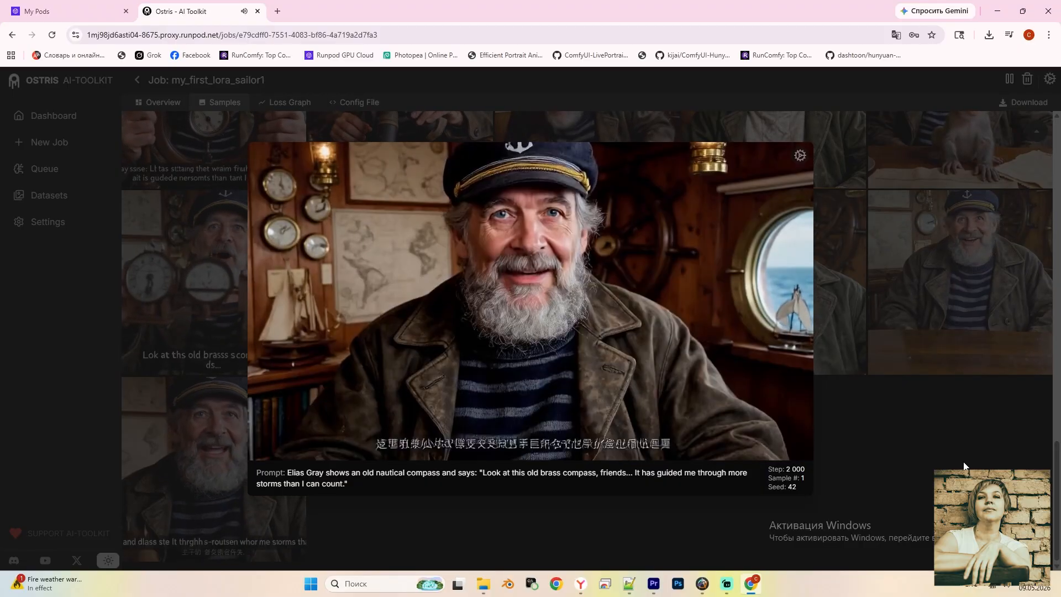
pyautogui.click(963, 466)
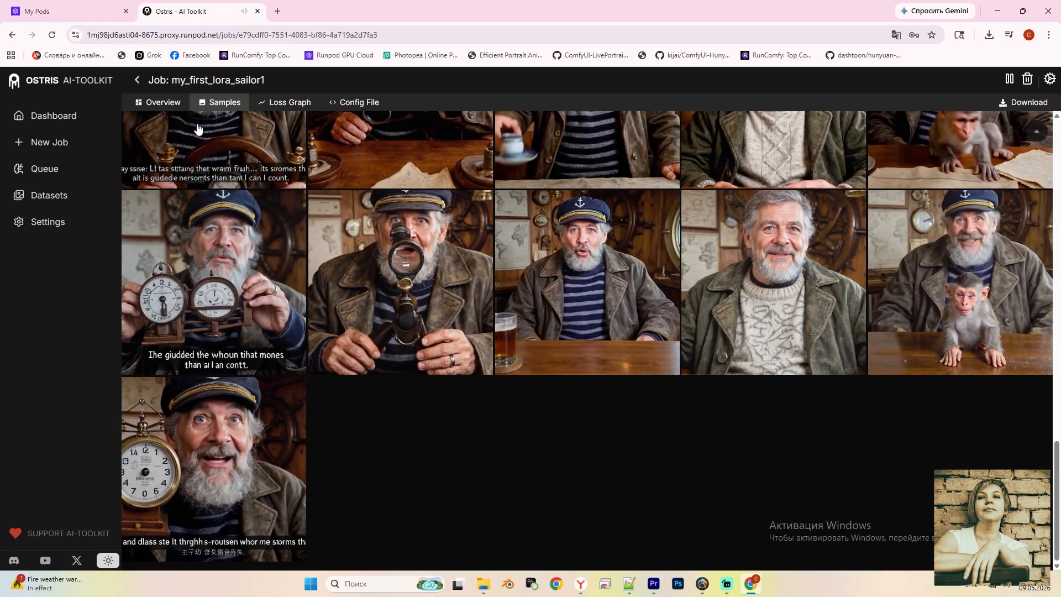
# Check progress on Overview, then play and close the step 2250 clock sailor sample
pyautogui.click(160, 110)
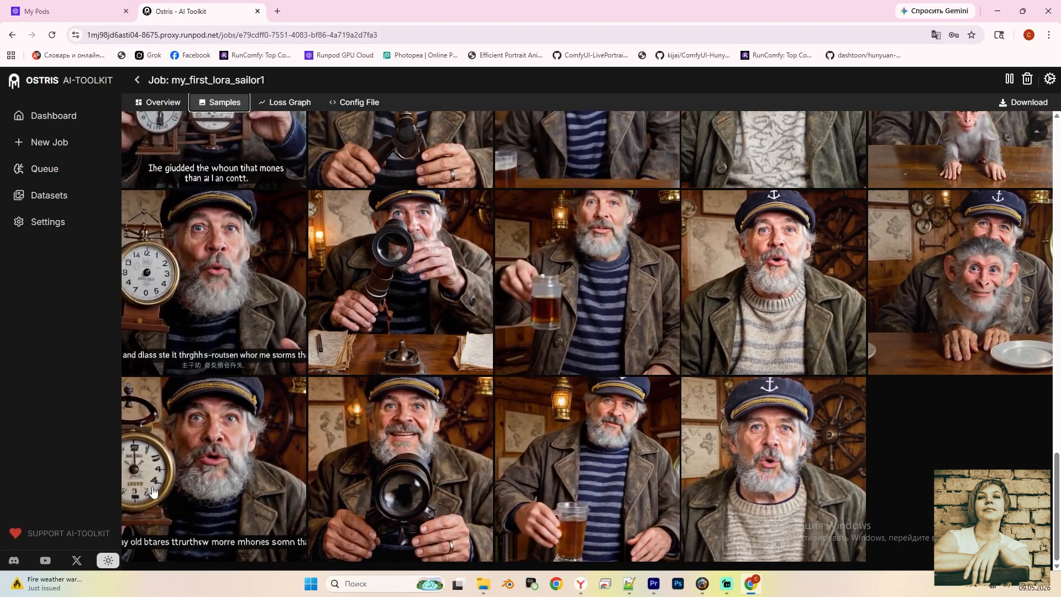
pyautogui.click(228, 467)
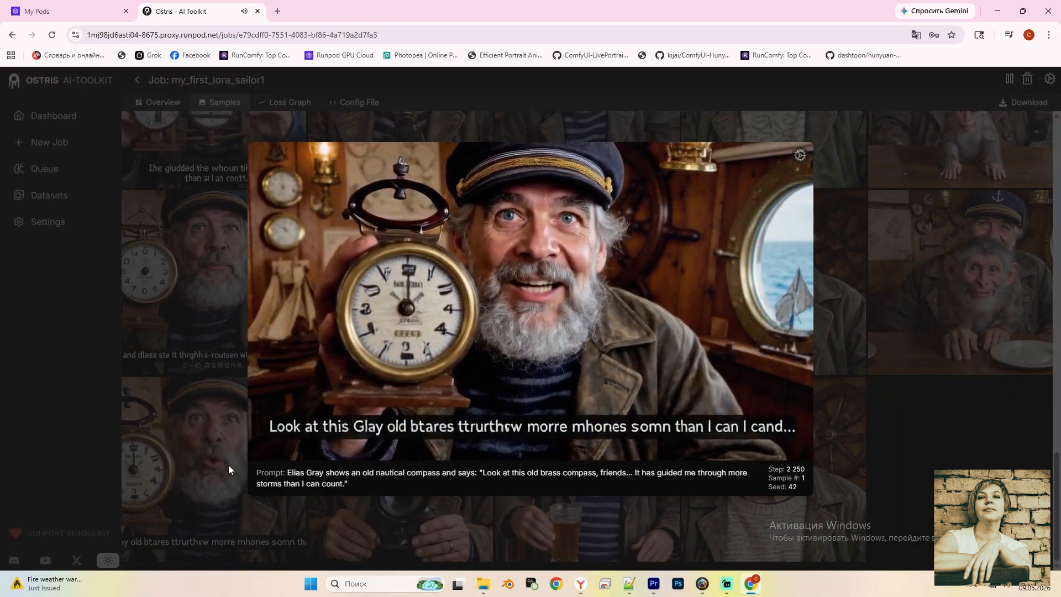
pyautogui.click(229, 469)
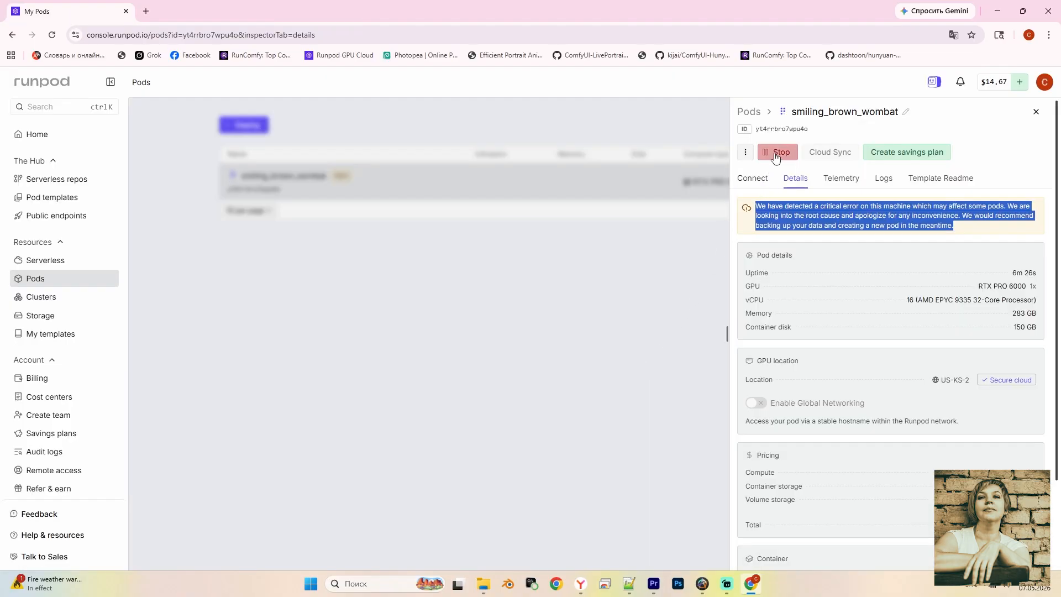
# Stop the smiling_brown_wombat pod, confirm it, and begin terminating it
pyautogui.click(775, 154)
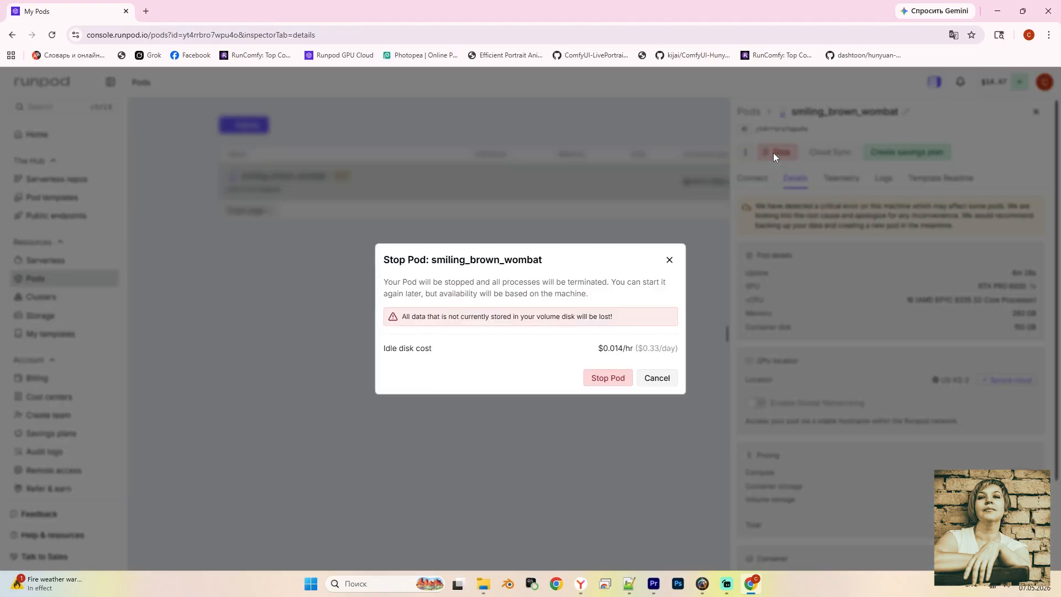
pyautogui.click(601, 380)
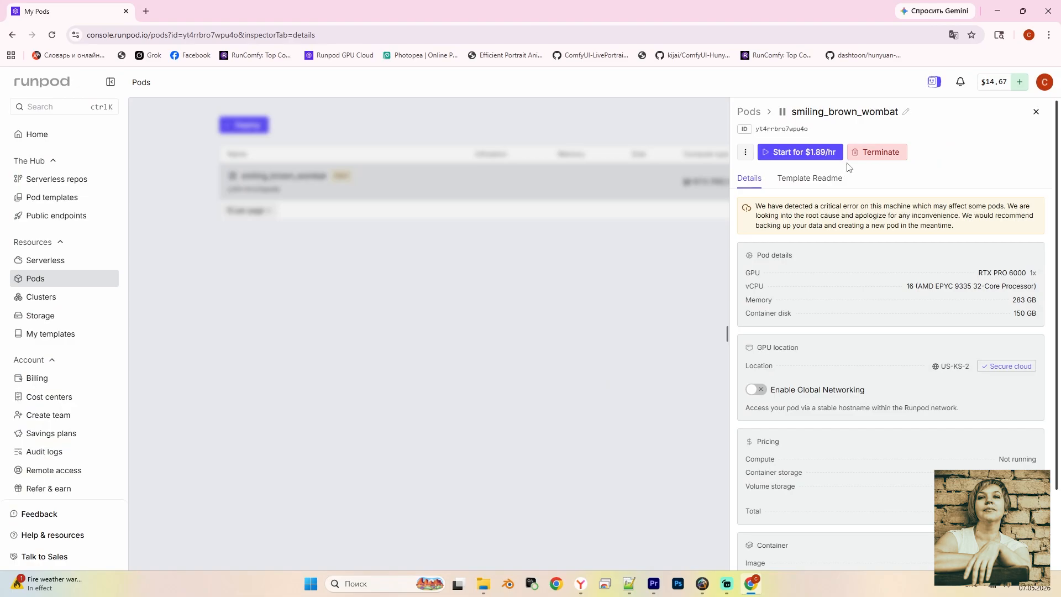
pyautogui.click(878, 159)
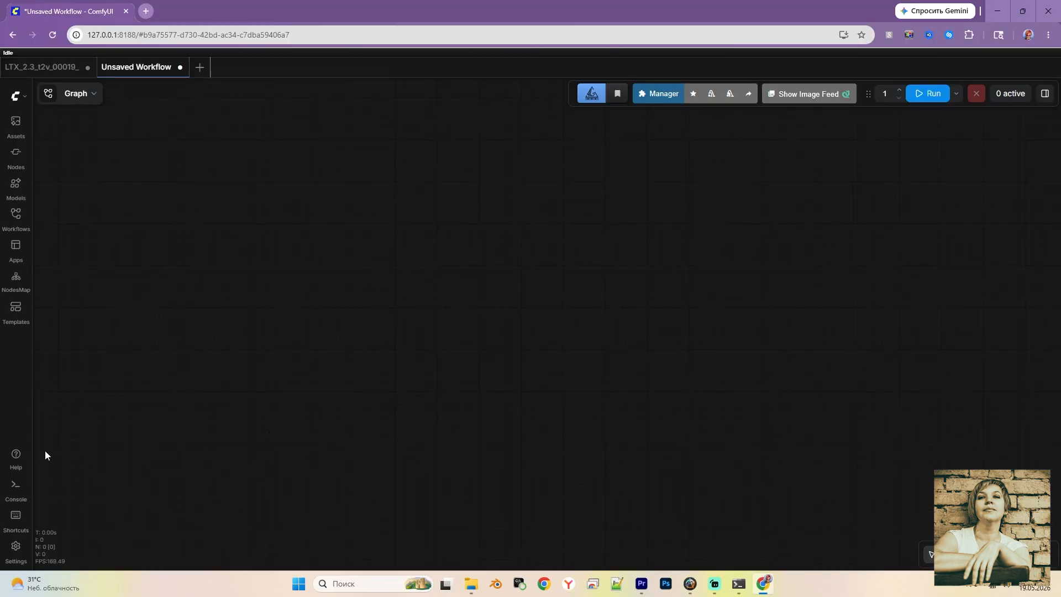
# Search the templates for 'ltx' and load the LTX-2.3: Text to Video template
pyautogui.click(15, 307)
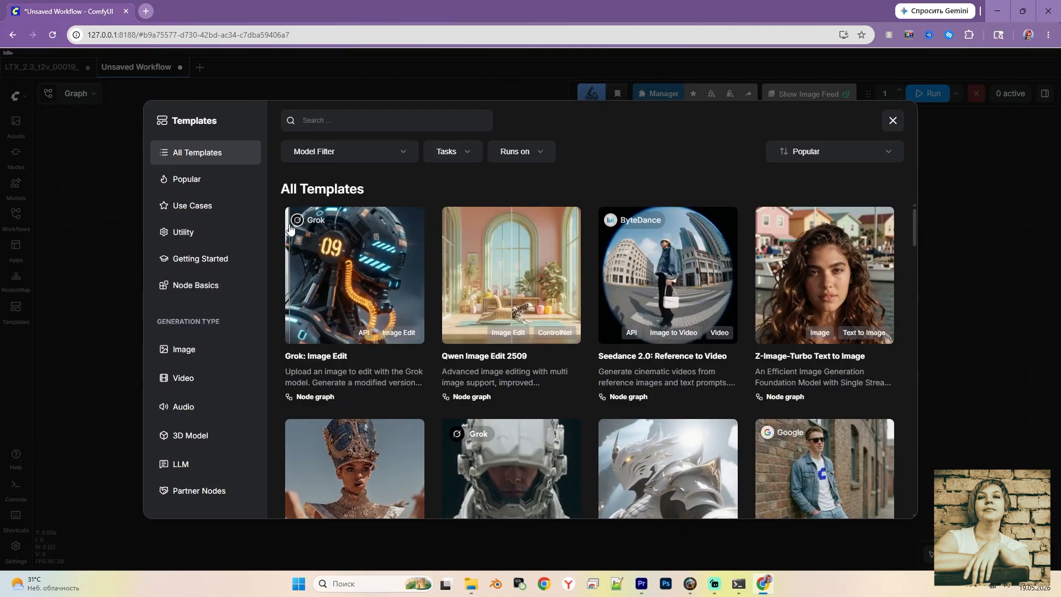
pyautogui.write('ltx')
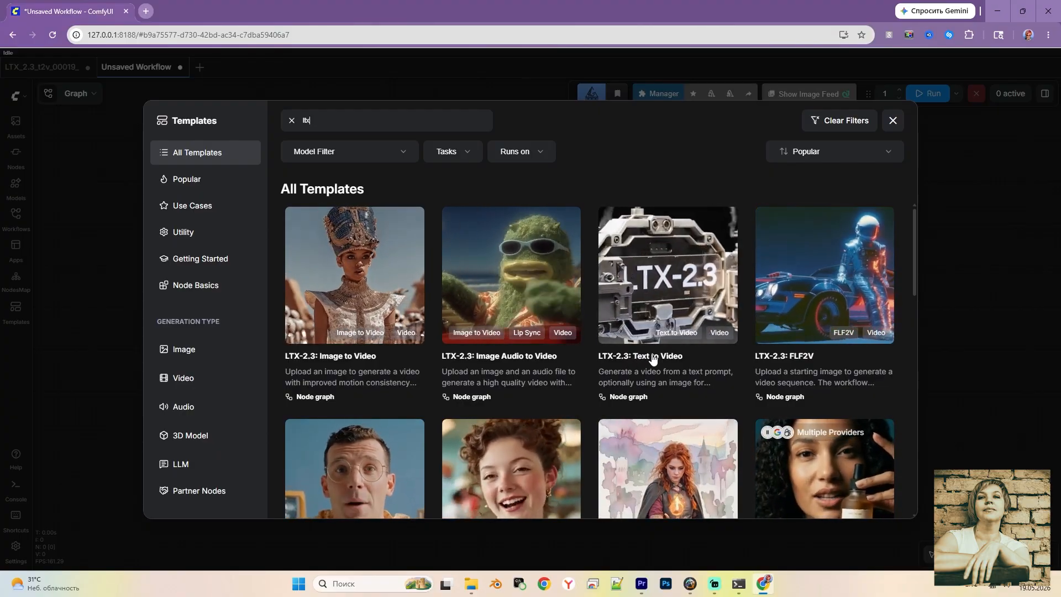
pyautogui.click(661, 292)
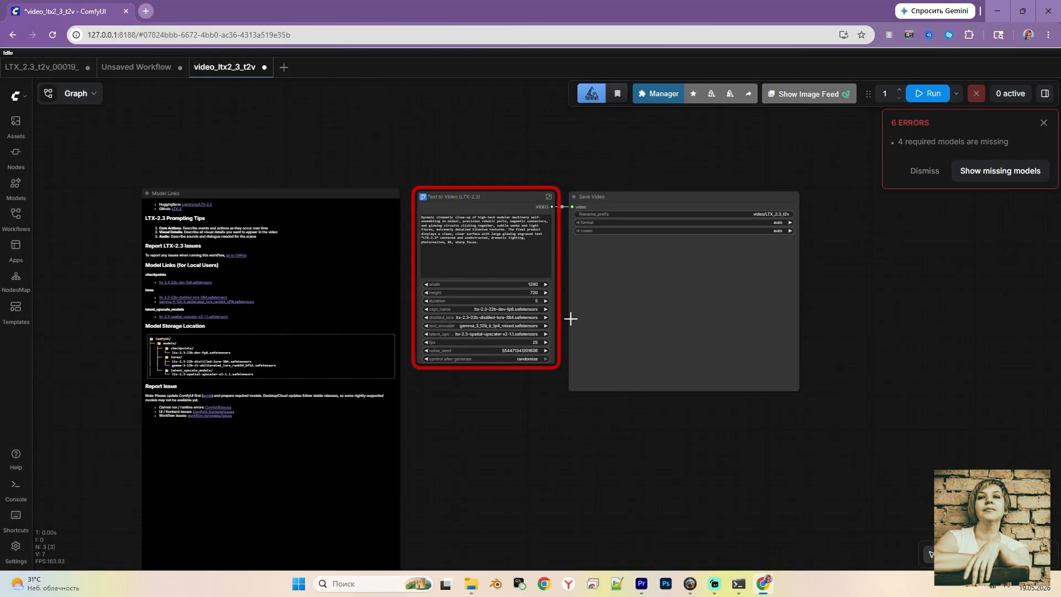
# Select the ltx-2.3-22b-dev checkpoint, ltx-2-19b distilled LoRA and gemma 3 12B fp4 text encoder
pyautogui.scroll(5, 569, 314)
pyautogui.moveTo(592, 314); pyautogui.dragTo(624, 335)
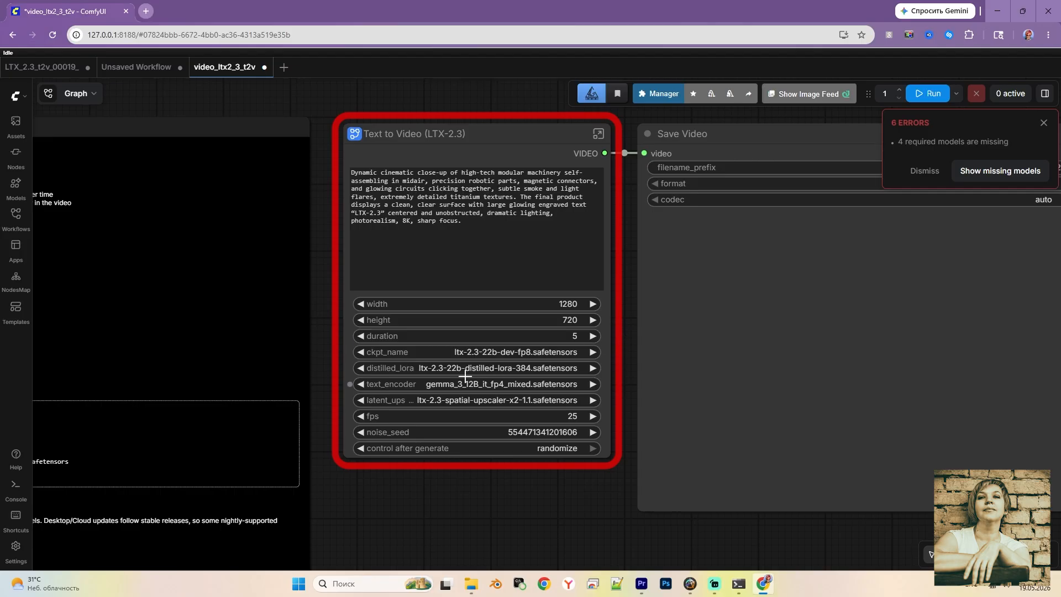
pyautogui.click(504, 354)
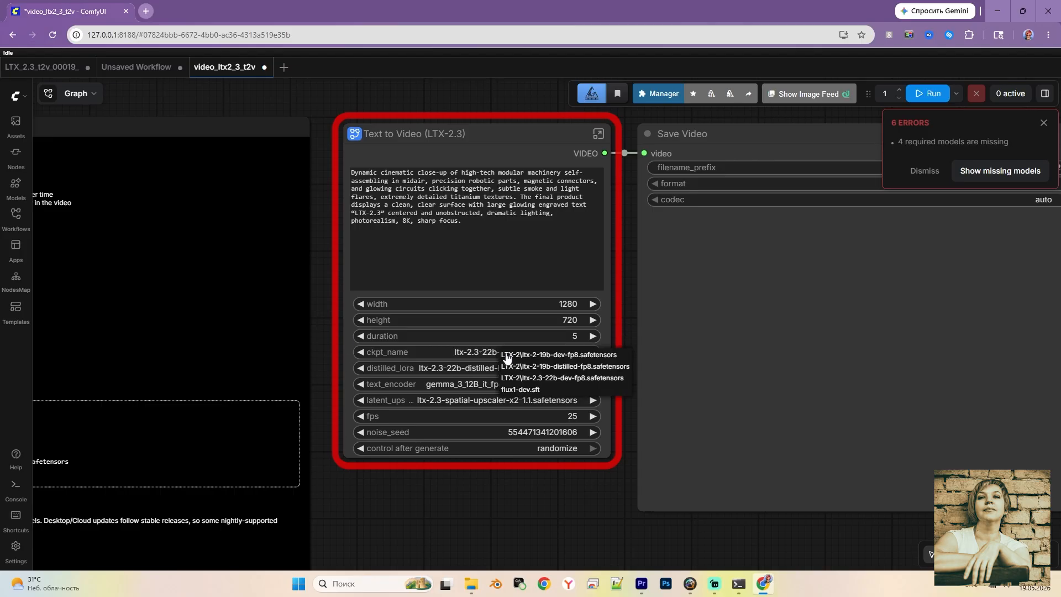
pyautogui.click(549, 378)
pyautogui.click(497, 369)
pyautogui.click(563, 256)
pyautogui.click(478, 385)
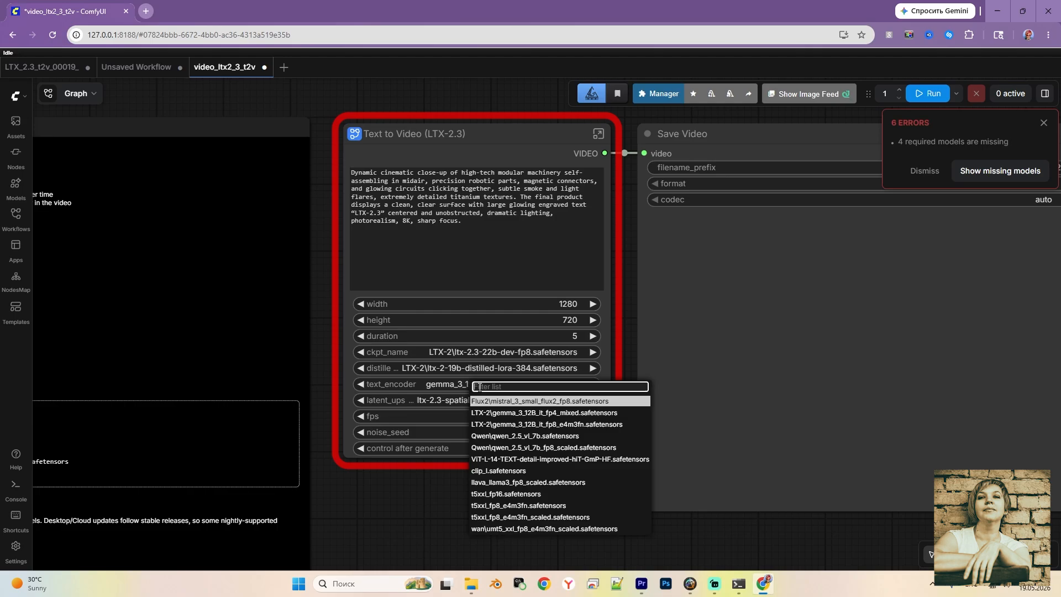
pyautogui.click(552, 413)
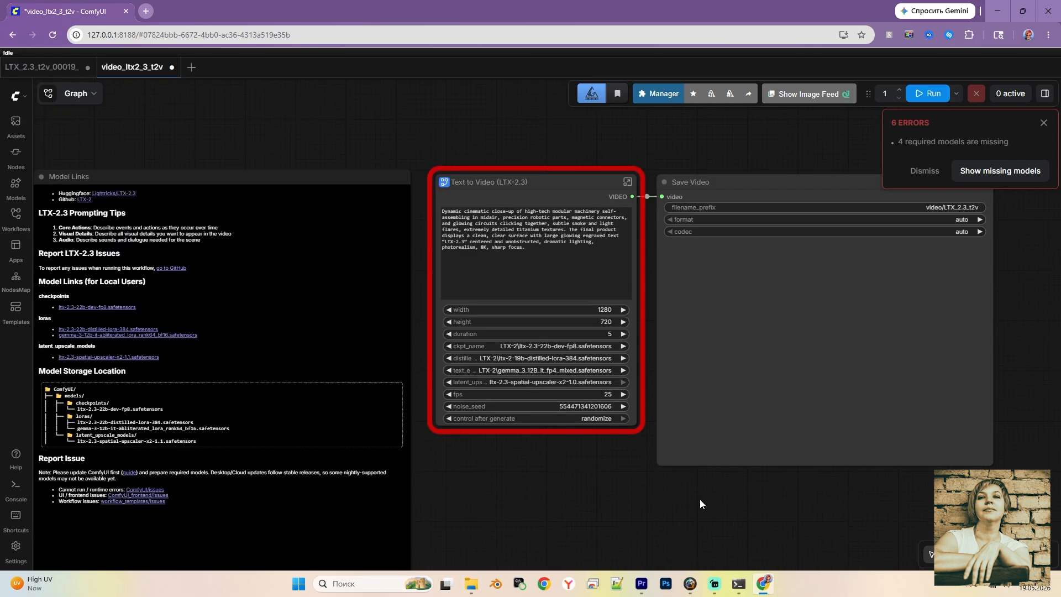
# Reload the page and replace the Text to Video prompt with the captain-and-monkey prompt
pyautogui.press('F5')
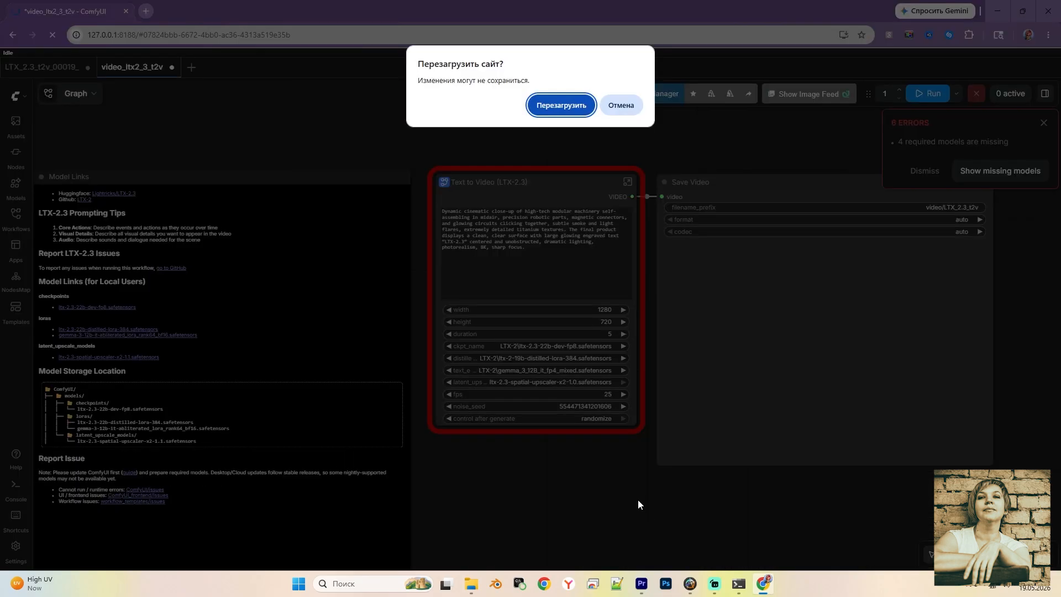
pyautogui.click(562, 105)
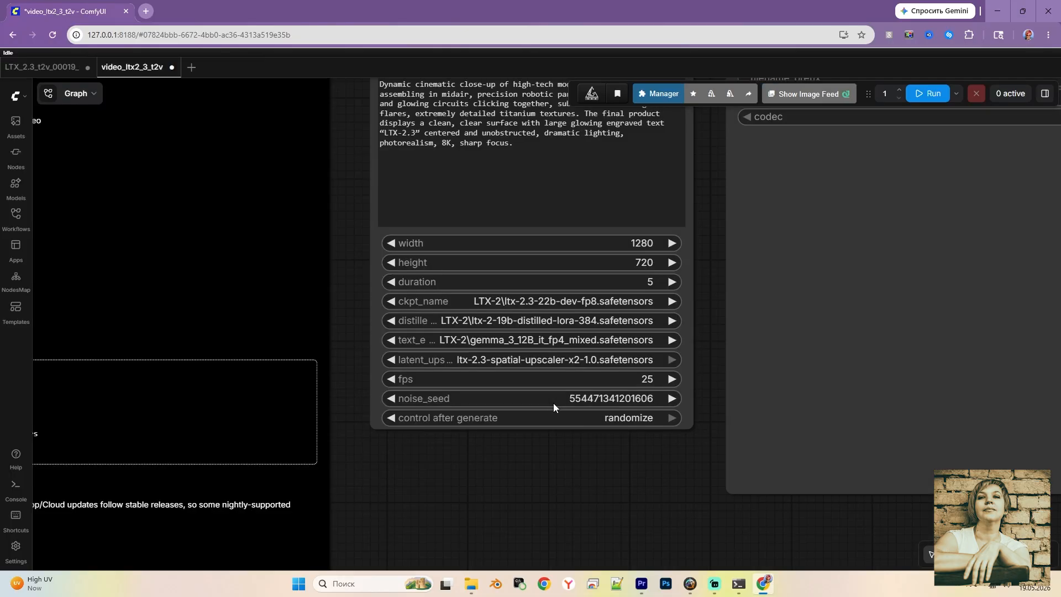
pyautogui.scroll(-3, 629, 276)
pyautogui.moveTo(691, 255); pyautogui.dragTo(580, 317)
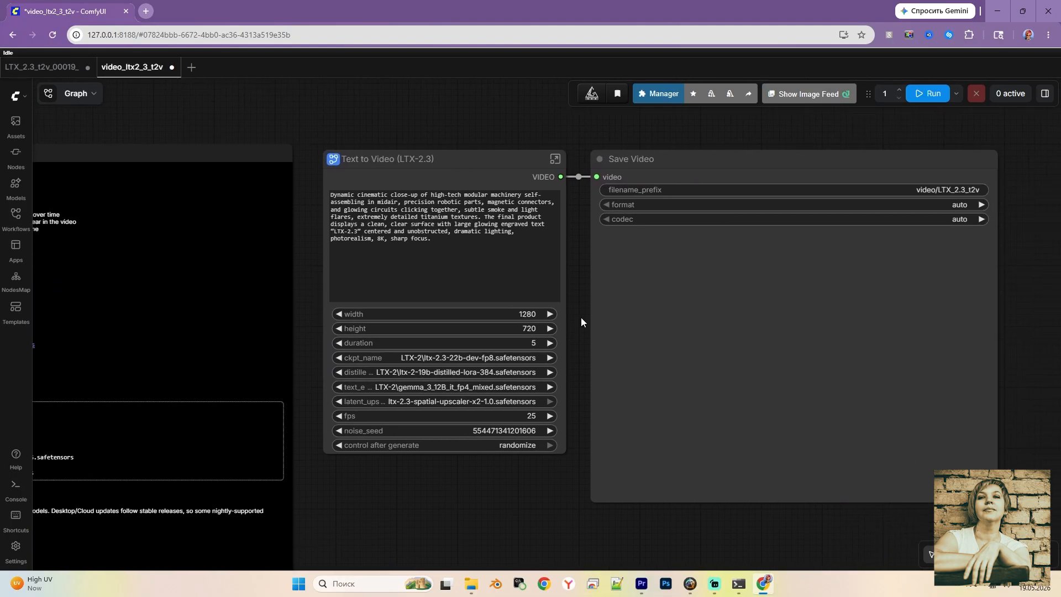
pyautogui.click(332, 197)
pyautogui.hotkey('ctrl', 'a')
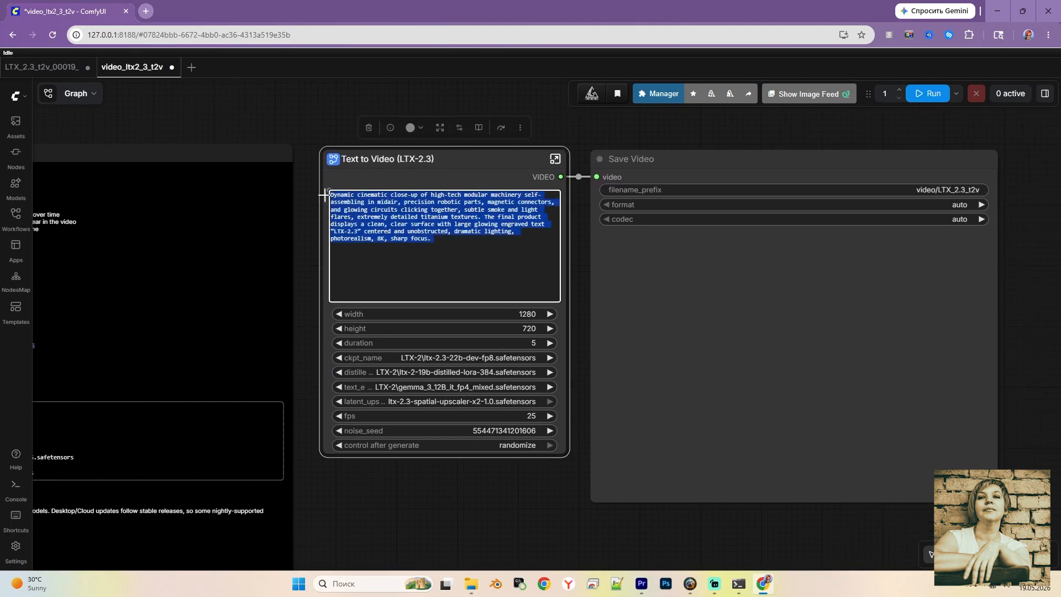
pyautogui.press('BackSpace')
pyautogui.hotkey('ctrl', 'v')
pyautogui.moveTo(563, 451); pyautogui.dragTo(564, 516)
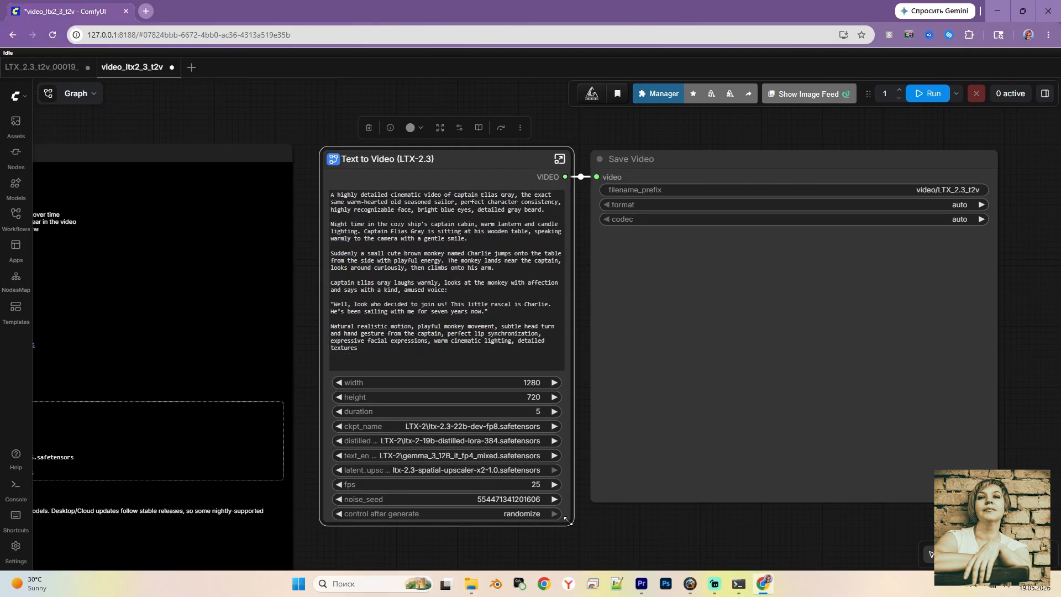
# Set the video to 1920×1080, keep duration 5, and open the node's inner graph
pyautogui.scroll(2, 480, 464)
pyautogui.click(535, 364)
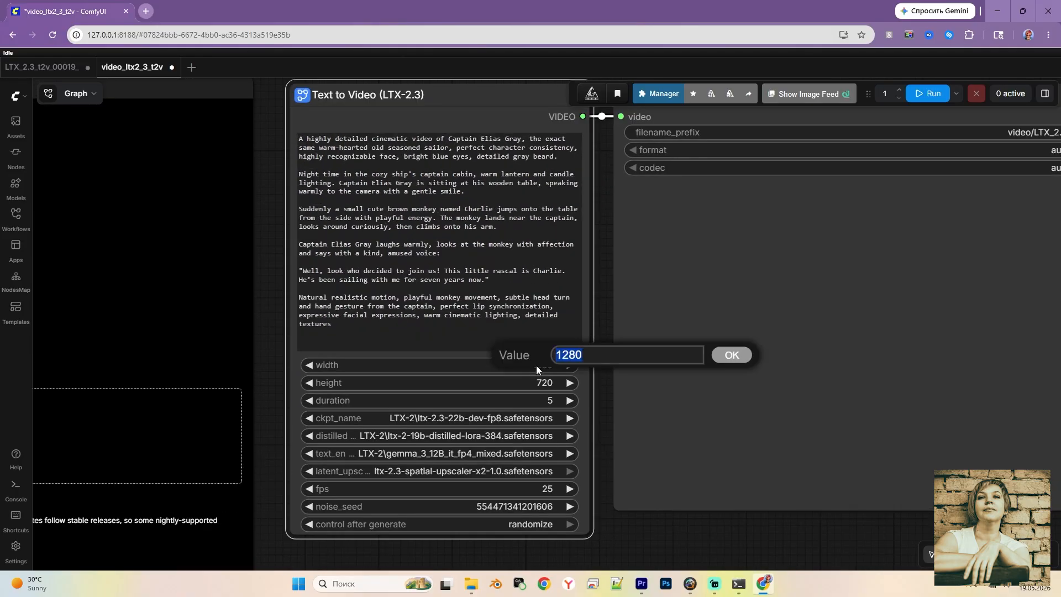
pyautogui.write('1')
pyautogui.write('0')
pyautogui.press('Return')
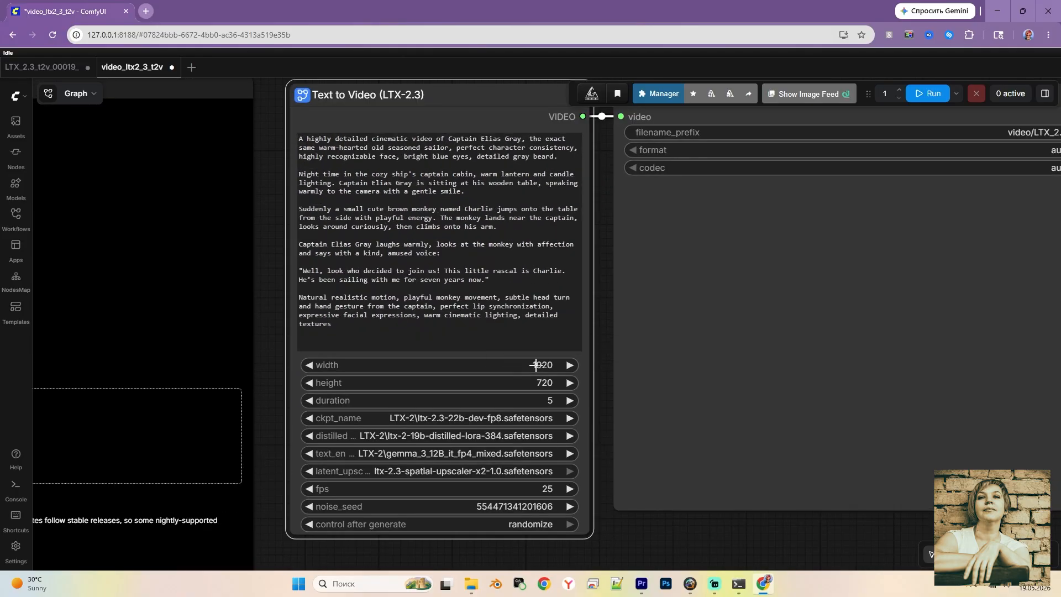
pyautogui.click(546, 383)
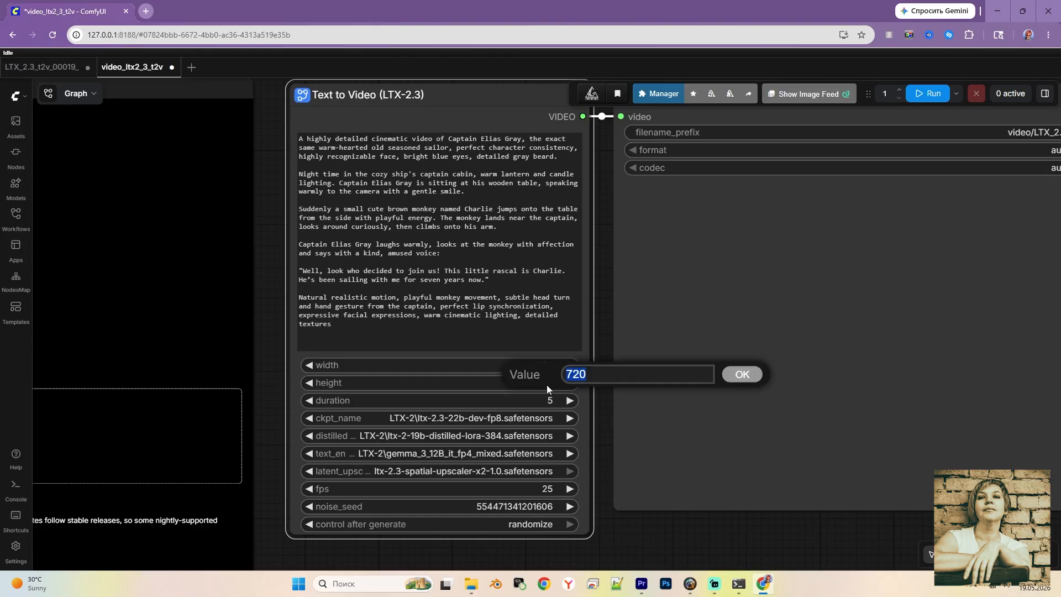
pyautogui.write('1080')
pyautogui.press('Return')
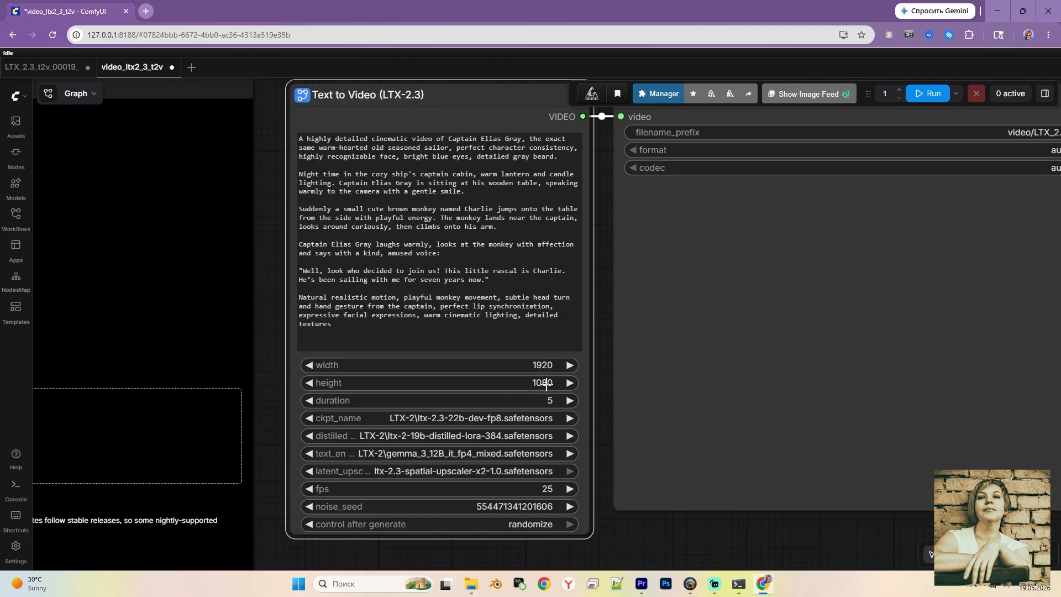
pyautogui.click(546, 401)
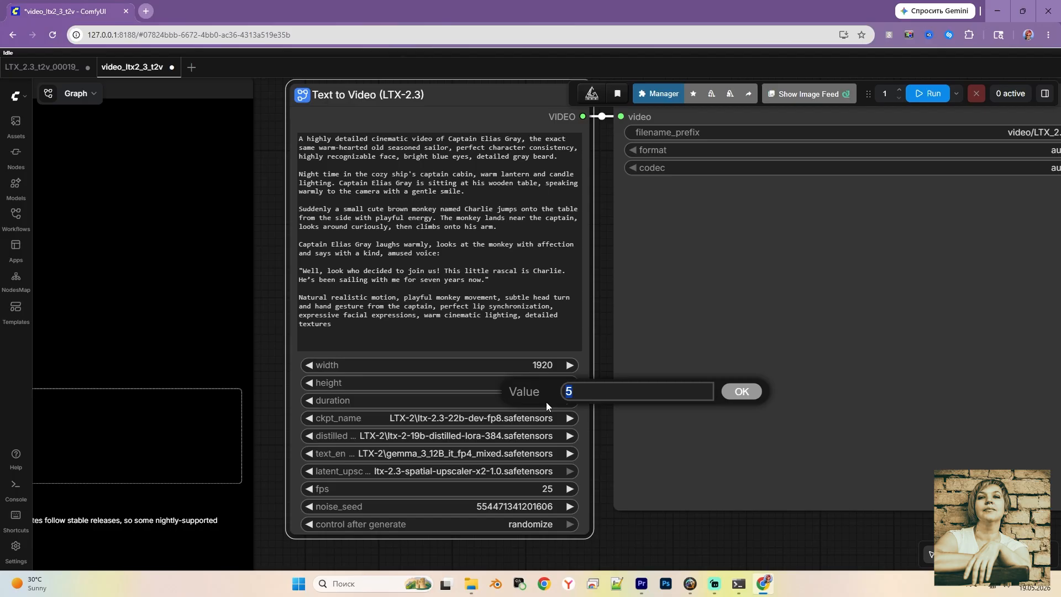
pyautogui.click(738, 394)
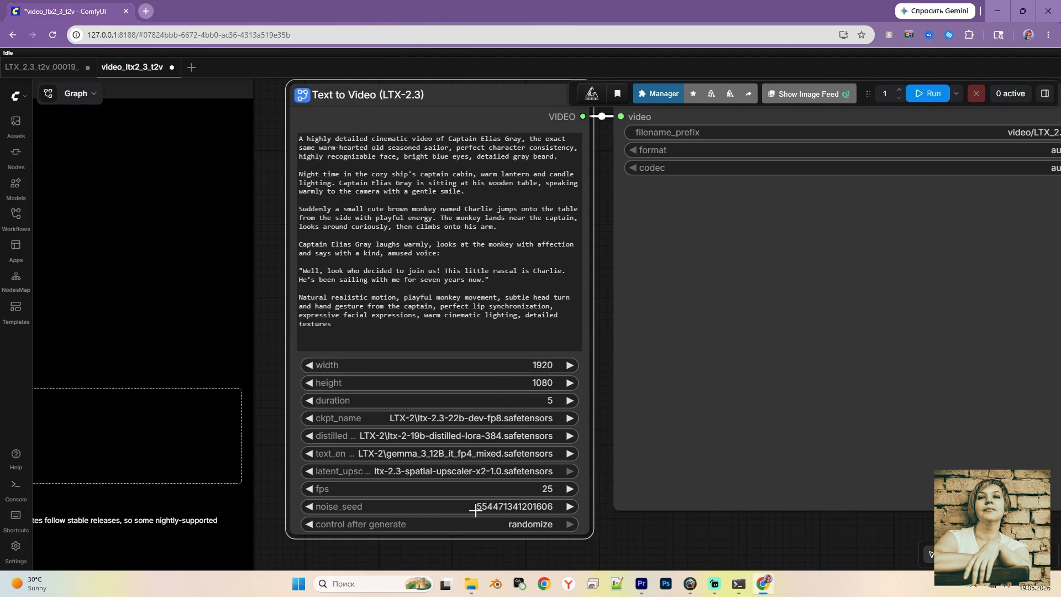
pyautogui.click(601, 416)
pyautogui.scroll(-5, 604, 361)
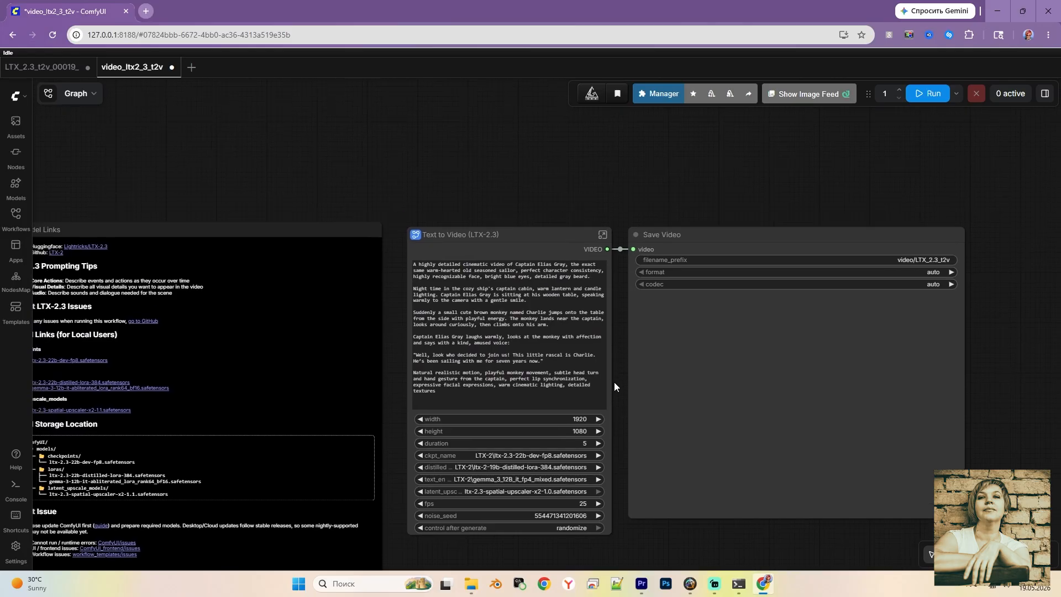
pyautogui.click(600, 234)
# Make room among the loader nodes and duplicate Load LoRA into a new node above it
pyautogui.moveTo(80, 379); pyautogui.dragTo(330, 406)
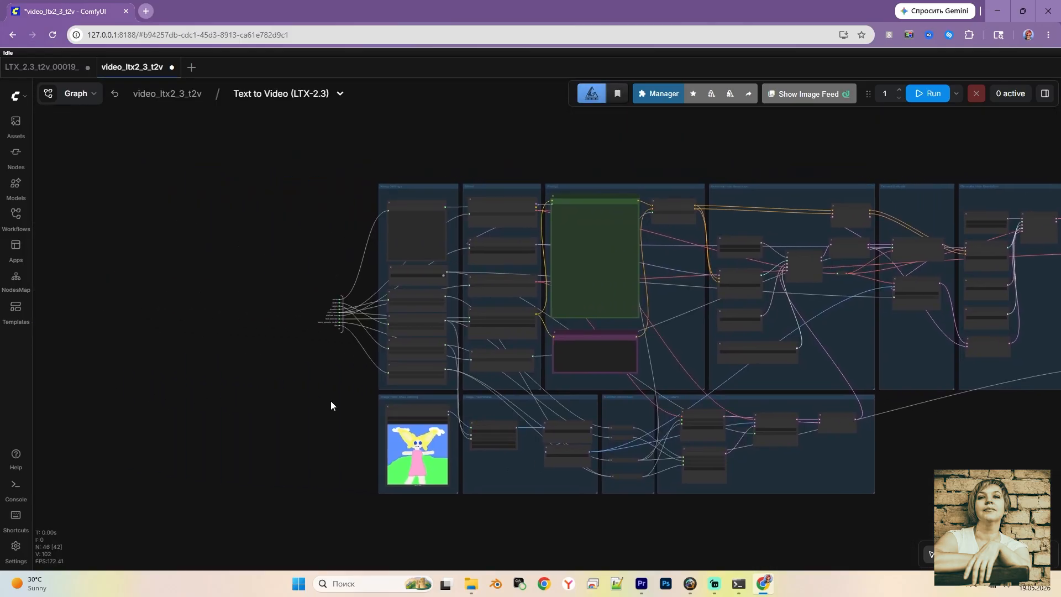
pyautogui.scroll(10, 237, 139)
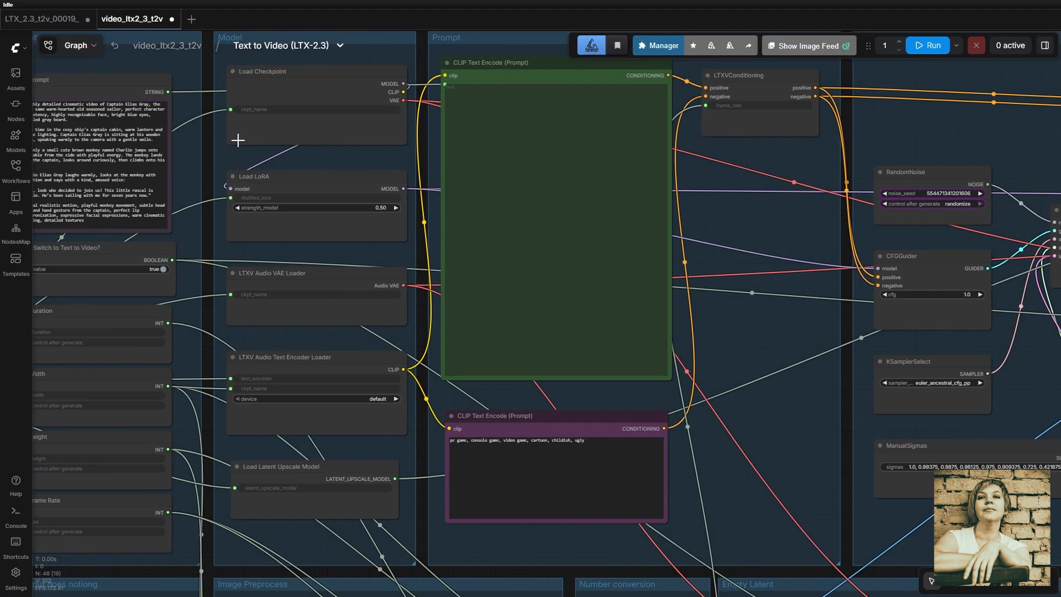
pyautogui.moveTo(190, 163); pyautogui.dragTo(254, 282)
pyautogui.moveTo(464, 135); pyautogui.dragTo(458, 72)
pyautogui.moveTo(486, 320); pyautogui.dragTo(487, 343)
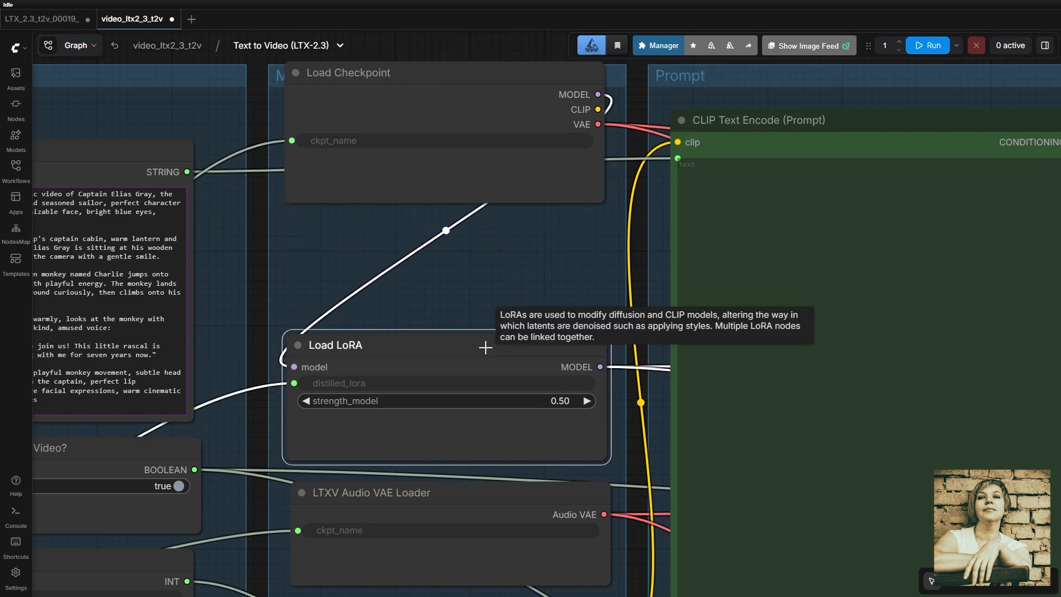
pyautogui.hotkey('ctrl', 'c')
pyautogui.hotkey('ctrl', 'v')
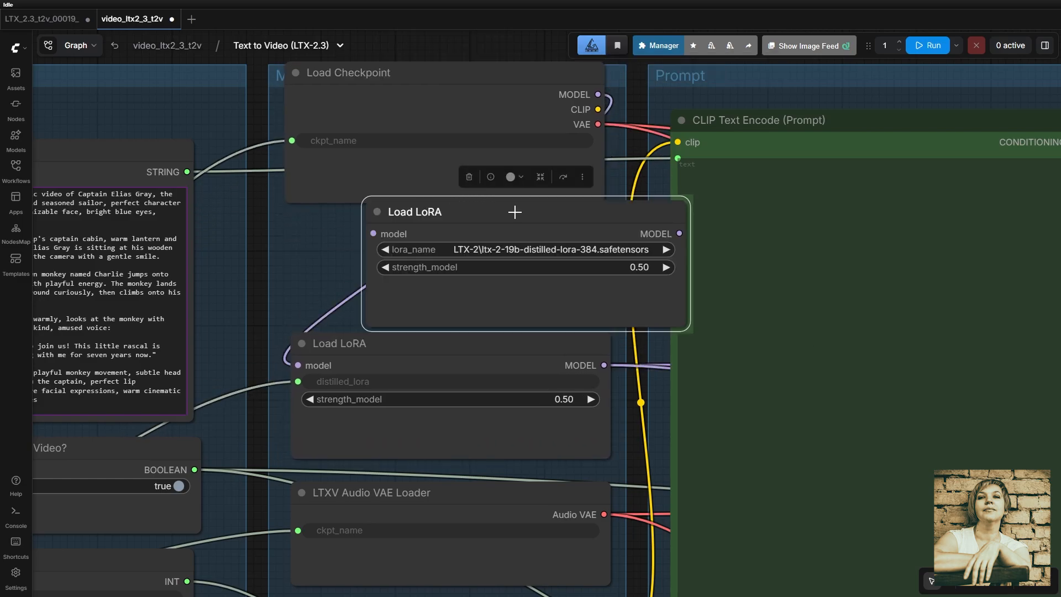
pyautogui.moveTo(514, 211); pyautogui.dragTo(433, 221)
# Set the new LoRA to the sailor step-4750 file at strength 1.00
pyautogui.click(432, 262)
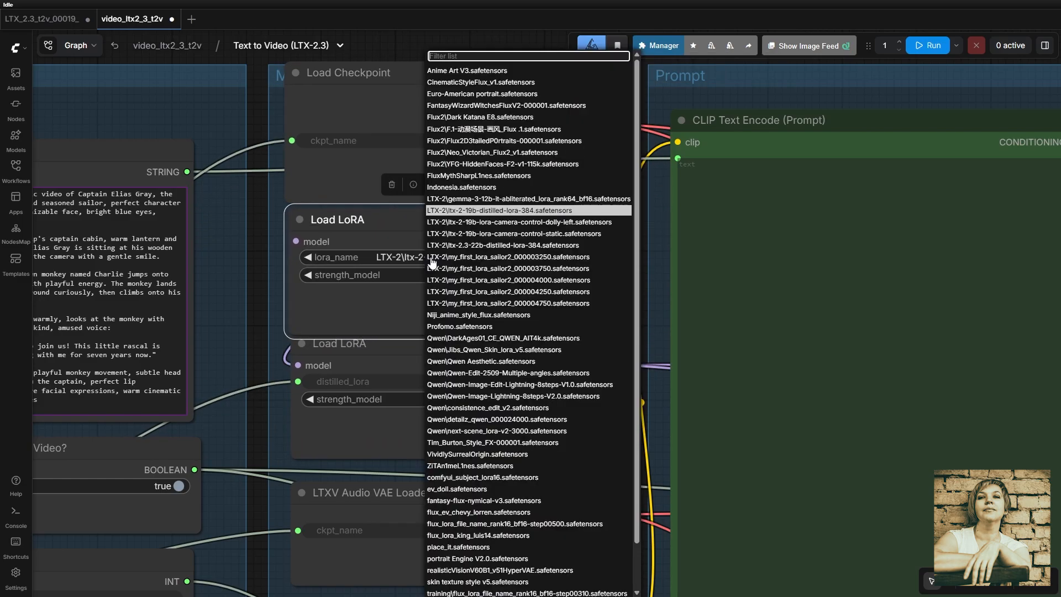
pyautogui.click(540, 303)
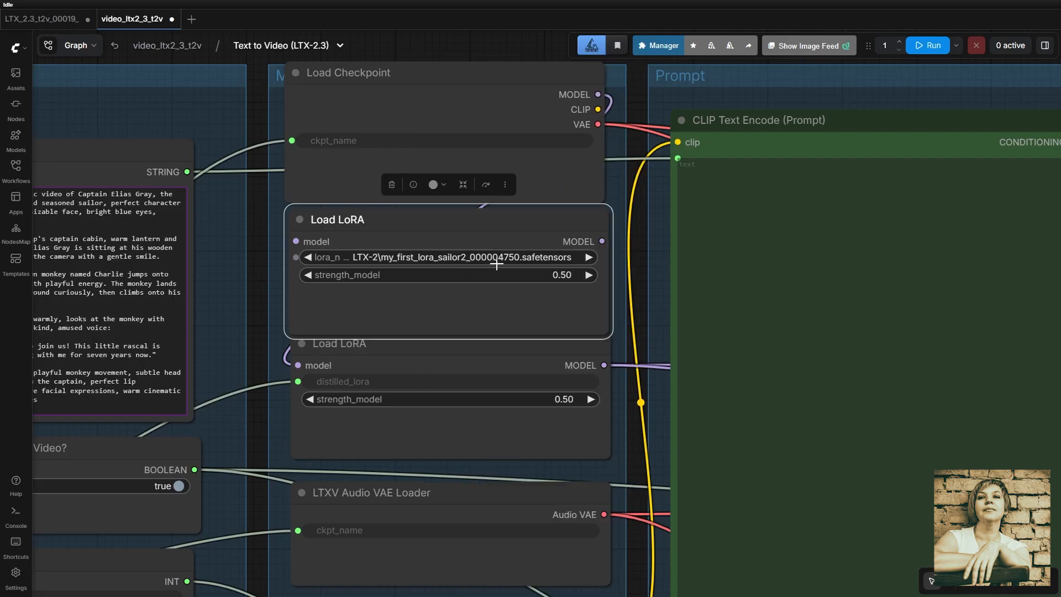
pyautogui.click(561, 275)
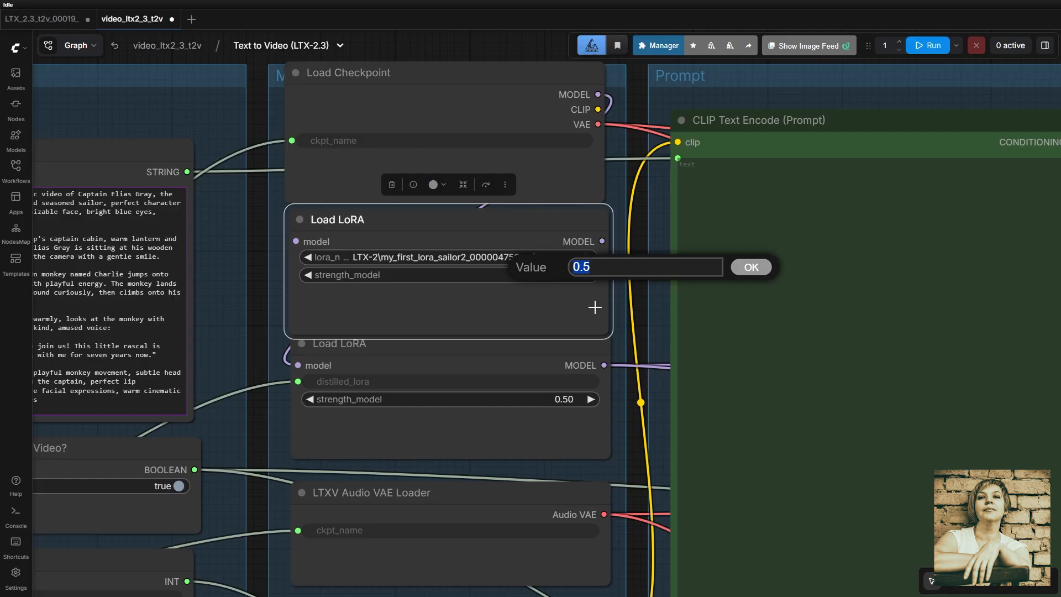
pyautogui.write('1')
pyautogui.press('Return')
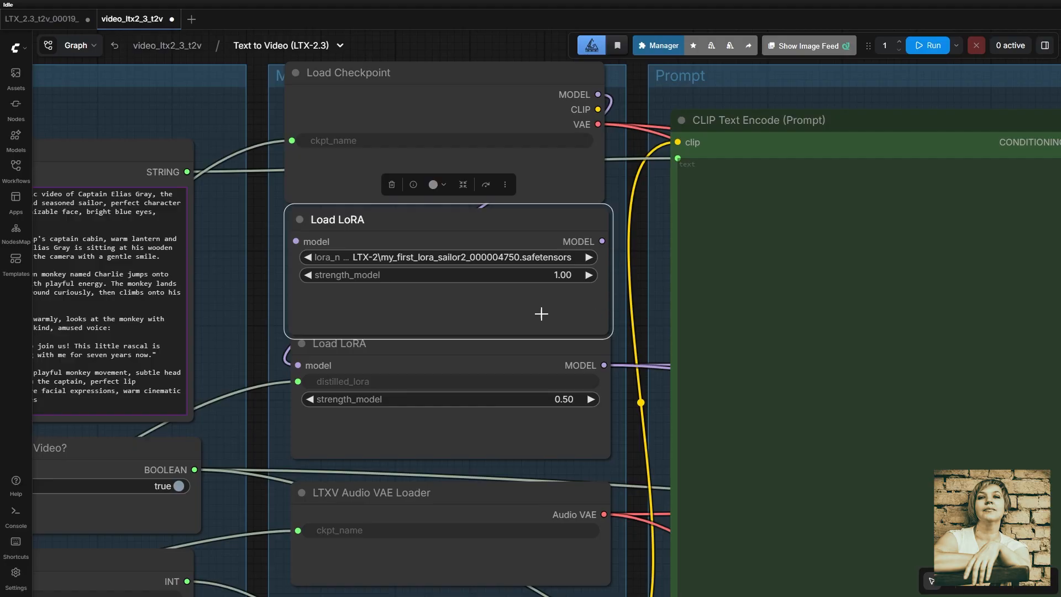
# Chain the checkpoint model through the sailor LoRA into the distilled LoRA
pyautogui.moveTo(598, 95); pyautogui.dragTo(296, 242)
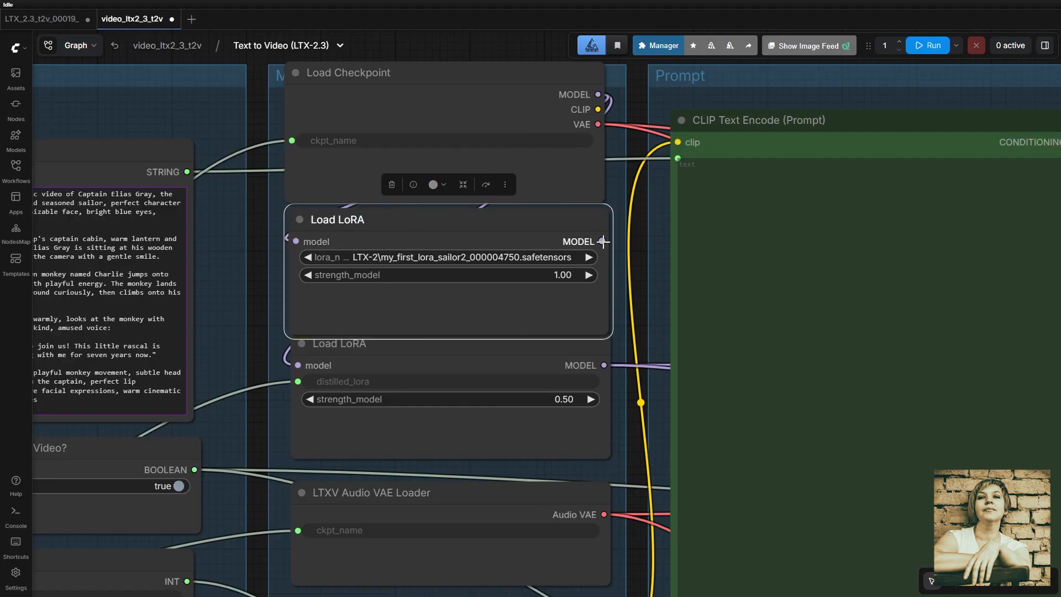
pyautogui.moveTo(603, 241); pyautogui.dragTo(298, 365)
pyautogui.scroll(-5, 407, 320)
pyautogui.click(444, 390)
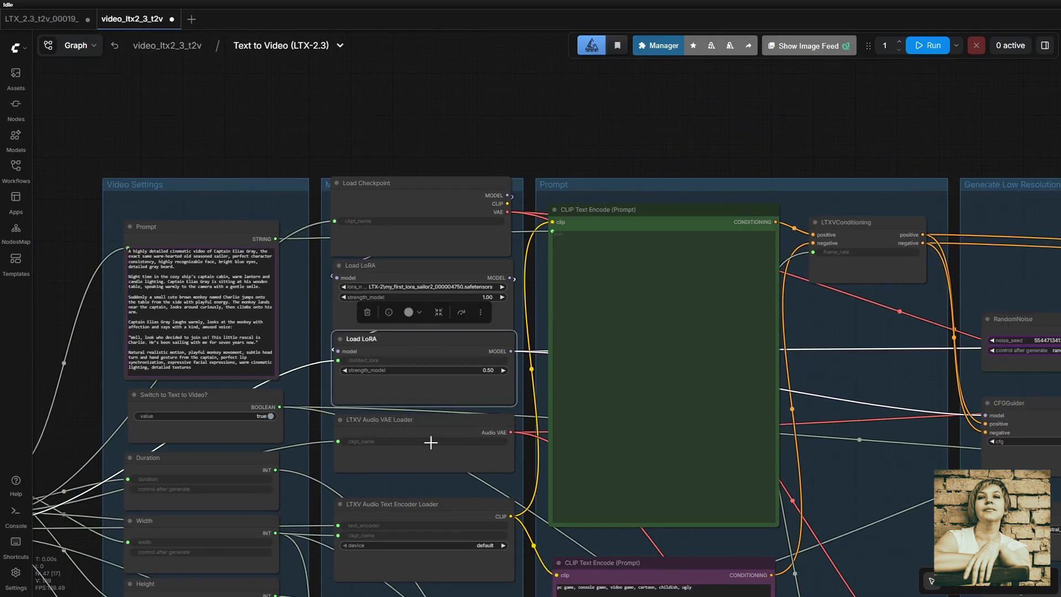
# Tidy the loader nodes, zoom out to the whole workflow, and run the generation
pyautogui.moveTo(431, 442); pyautogui.dragTo(434, 460)
pyautogui.moveTo(445, 389); pyautogui.dragTo(452, 405)
pyautogui.moveTo(457, 309); pyautogui.dragTo(462, 320)
pyautogui.moveTo(438, 185); pyautogui.dragTo(442, 191)
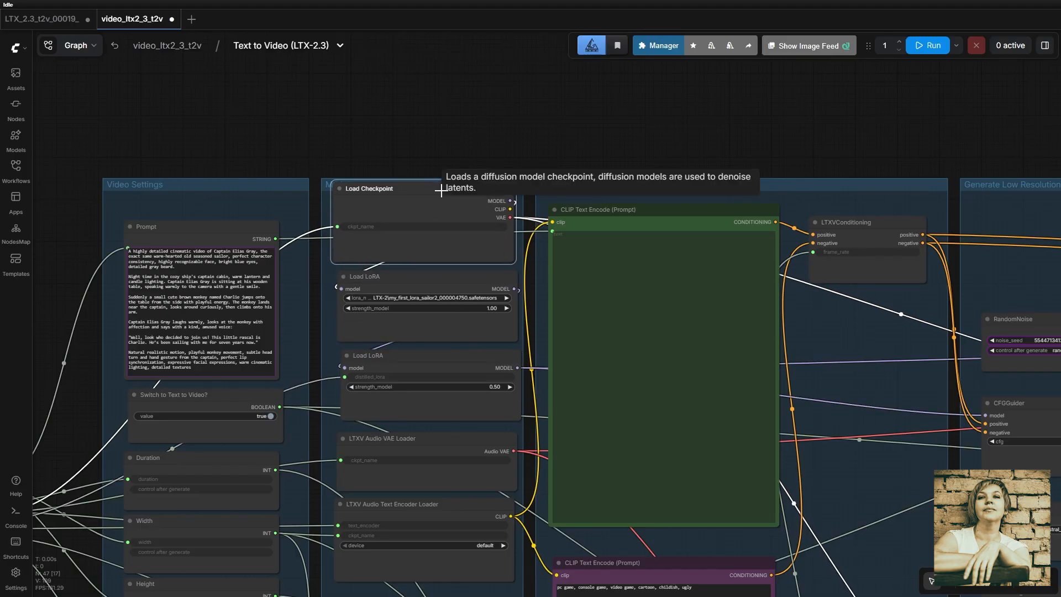
pyautogui.scroll(4, 479, 256)
pyautogui.scroll(-8, 616, 503)
pyautogui.moveTo(655, 223); pyautogui.dragTo(399, 69)
pyautogui.scroll(-4, 893, 463)
pyautogui.moveTo(909, 486); pyautogui.dragTo(771, 474)
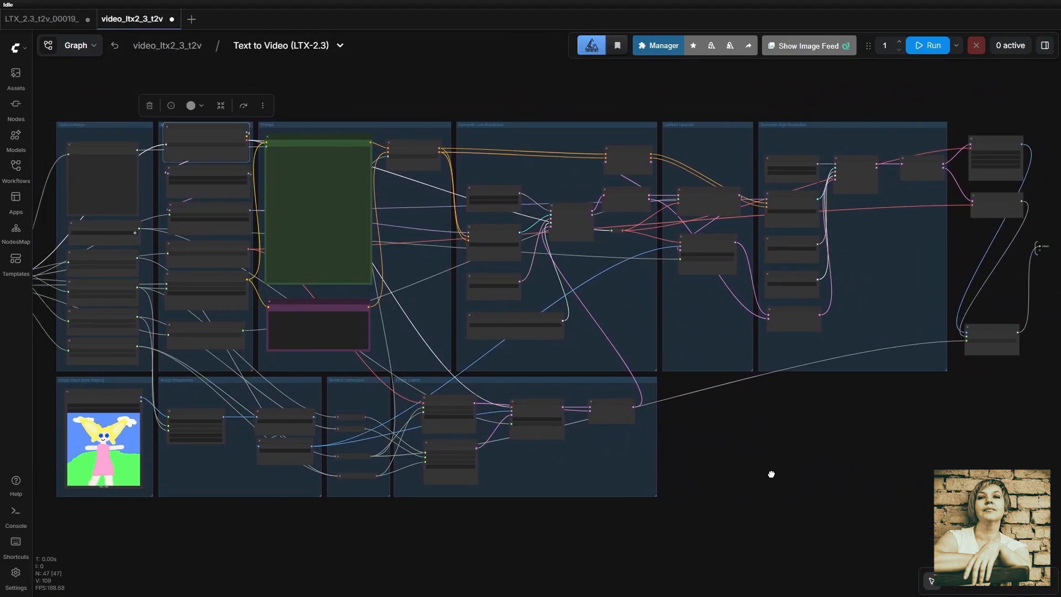
pyautogui.click(934, 47)
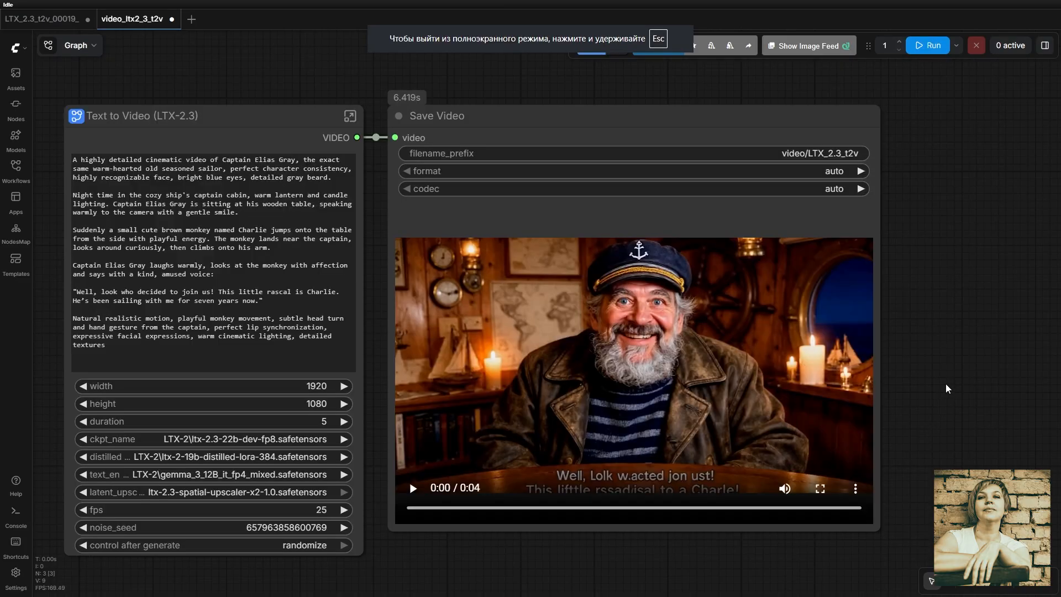
# Play the captain-and-monkey clip, center the video preview, and leave browser fullscreen
pyautogui.click(413, 489)
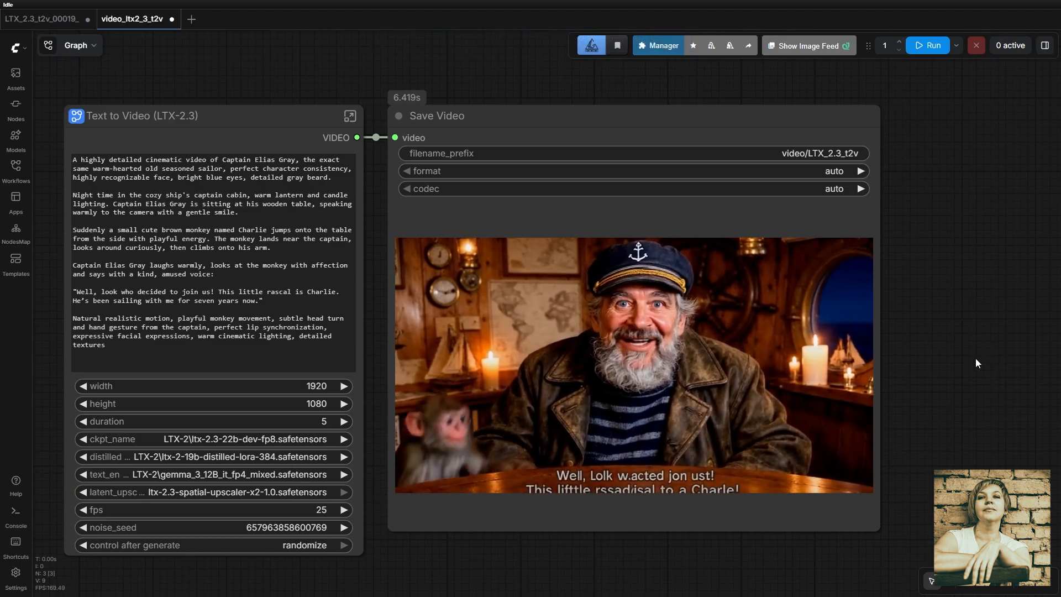
pyautogui.scroll(2, 975, 357)
pyautogui.moveTo(973, 395); pyautogui.dragTo(1051, 357)
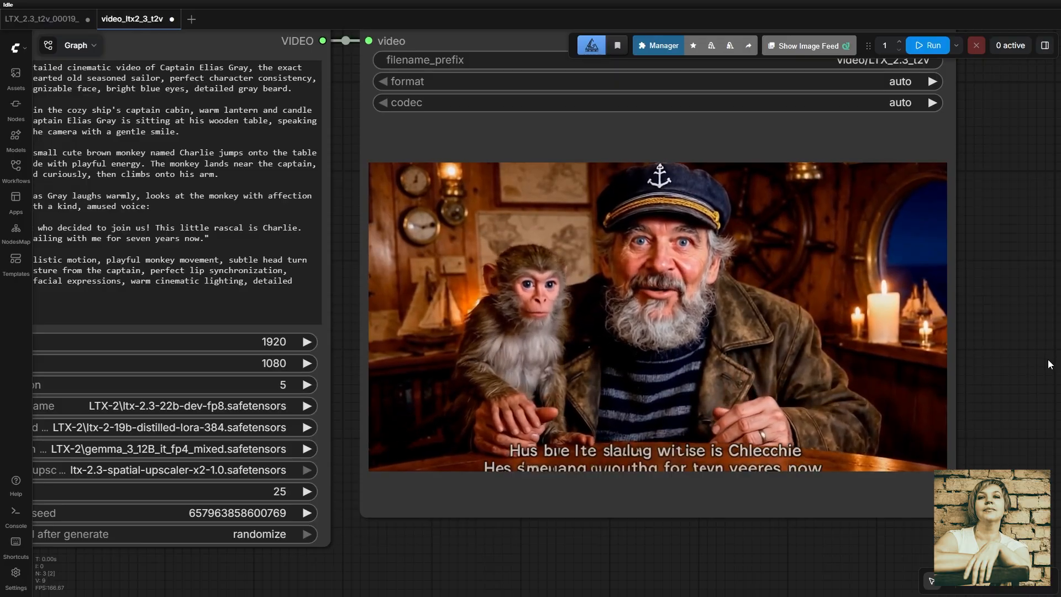
pyautogui.press('F11')
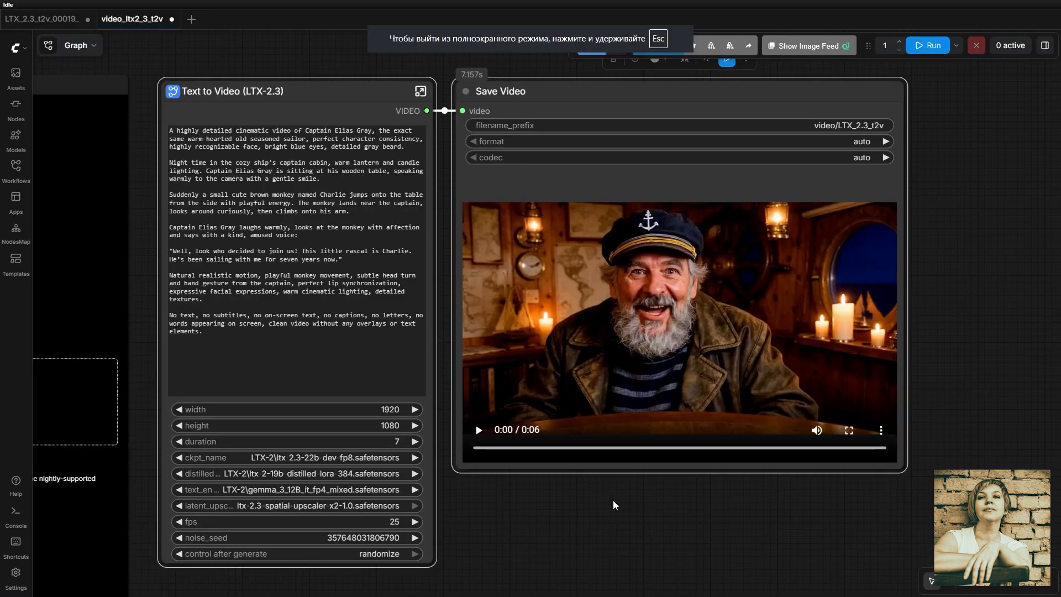
# Play the new captain clip, then pause the tea clip at two seconds and view it full screen
pyautogui.click(479, 434)
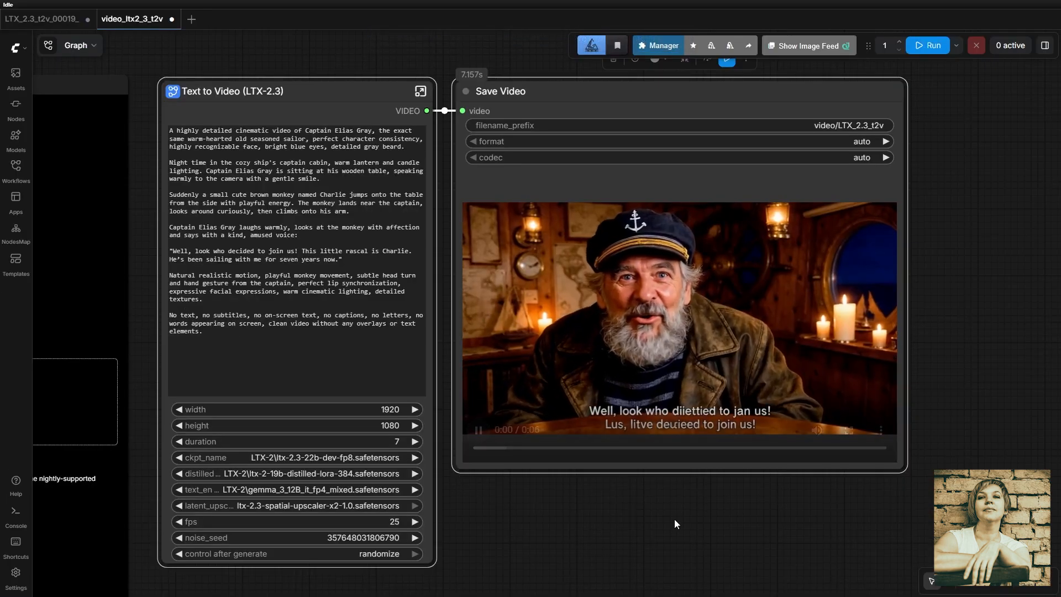
pyautogui.moveTo(674, 519); pyautogui.dragTo(643, 514)
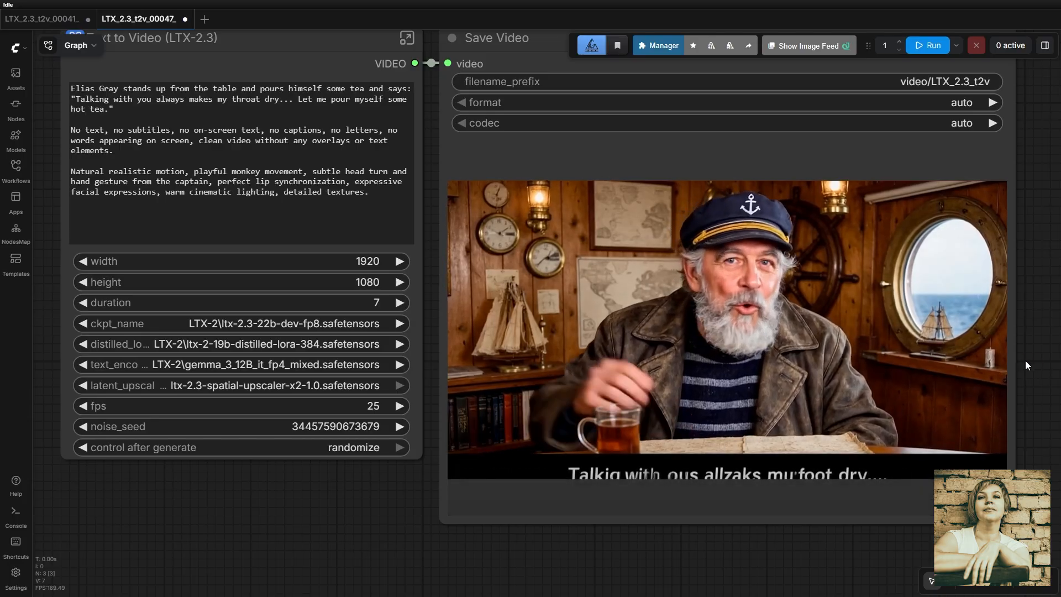
pyautogui.moveTo(1025, 360)
pyautogui.mouseDown()
pyautogui.moveTo(960, 359)
pyautogui.moveTo(1007, 361)
pyautogui.mouseUp()
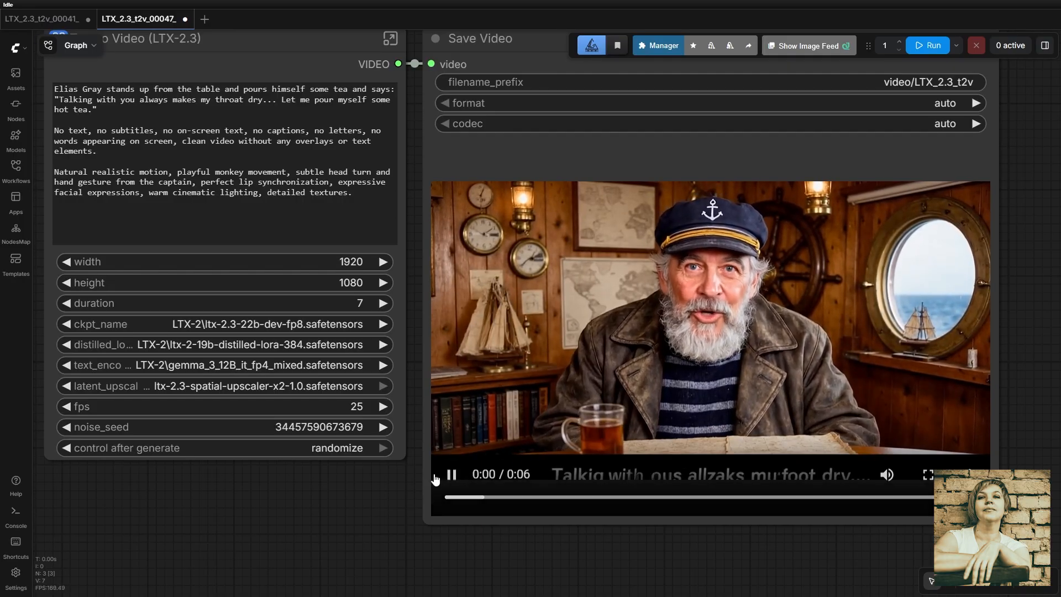
pyautogui.click(452, 475)
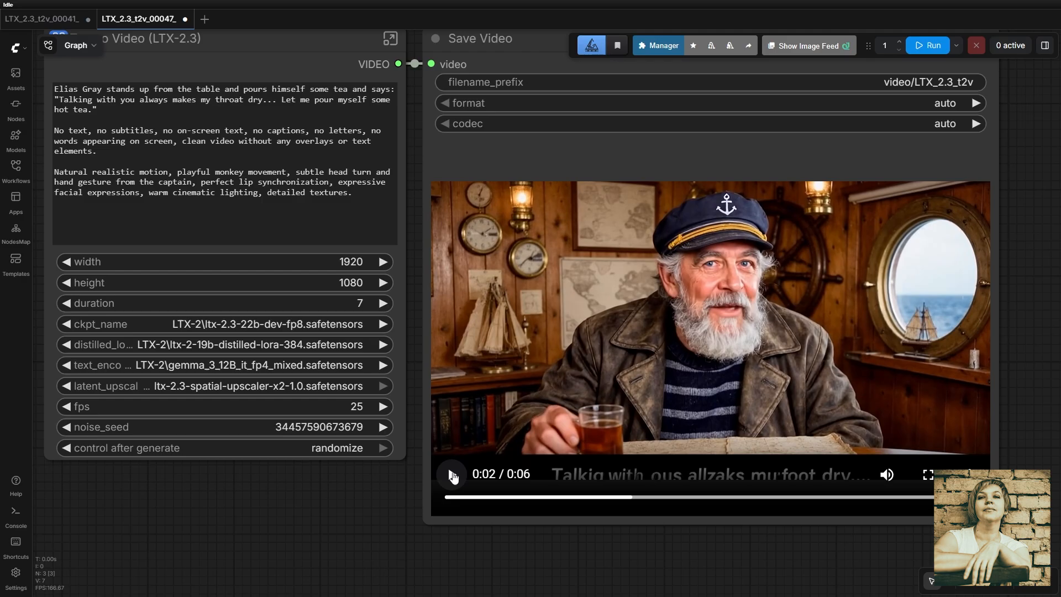
pyautogui.doubleClick(930, 310)
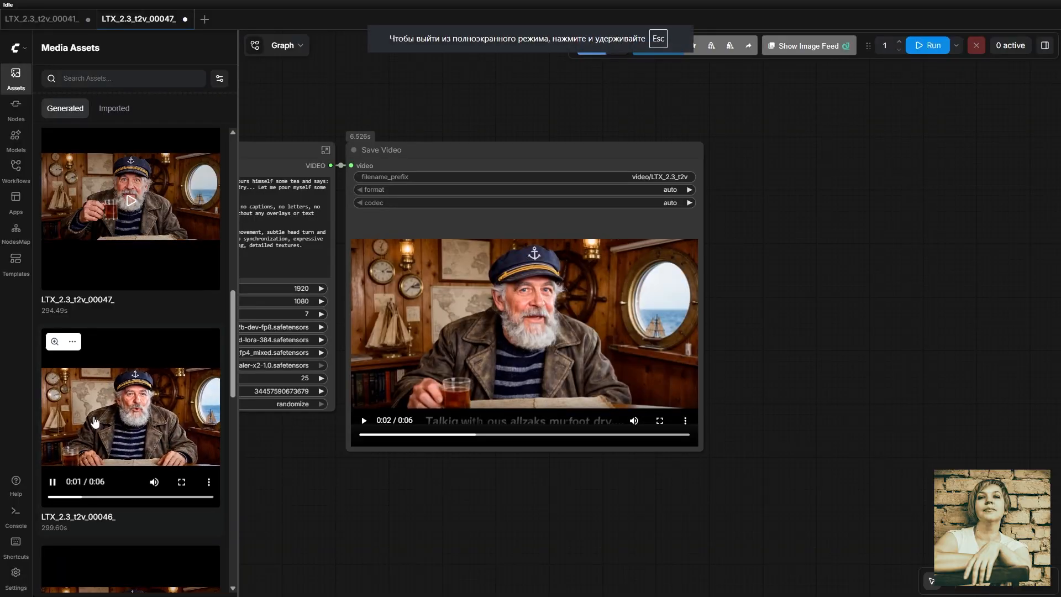
# Stop the playing preview of clip 00046 in the Assets sidebar
pyautogui.click(51, 482)
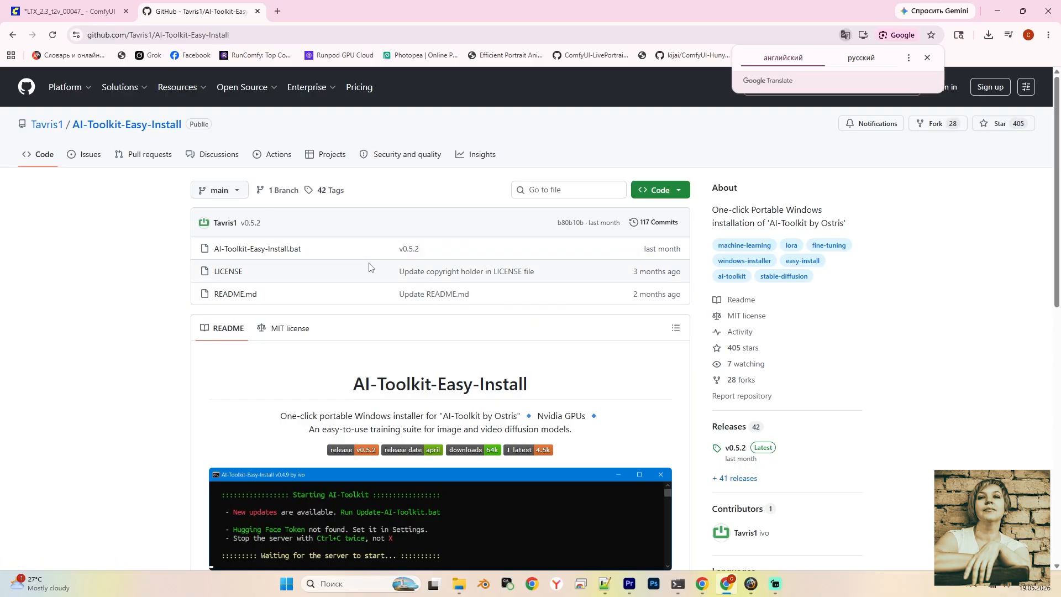
# Scroll the README to Installation and use the CLICK HERE link to download the latest AI-Toolkit-Easy-Install.zip
pyautogui.scroll(-4, 369, 268)
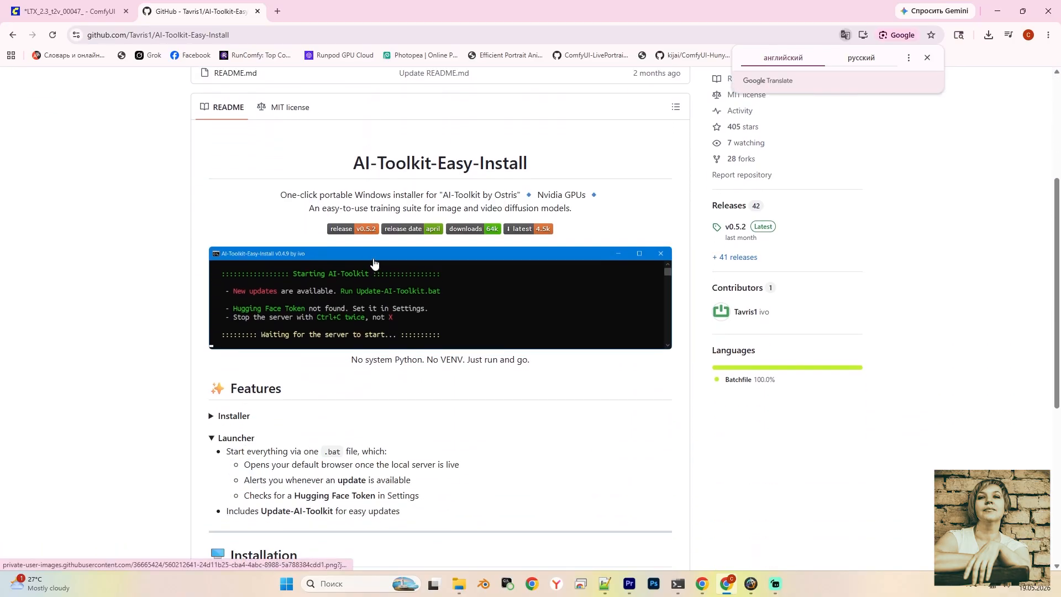
pyautogui.scroll(-5, 374, 265)
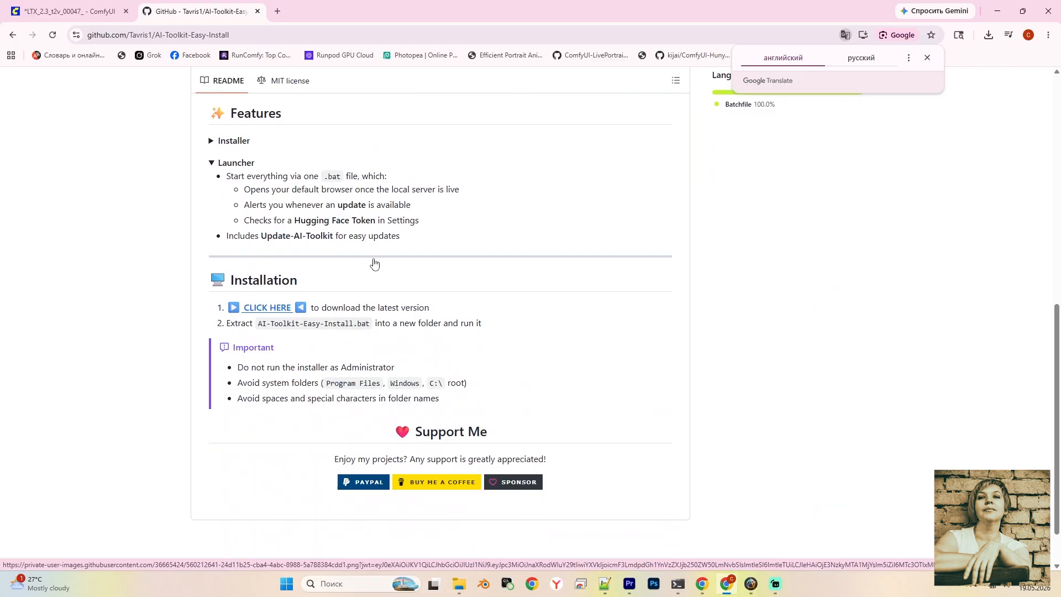
pyautogui.click(269, 307)
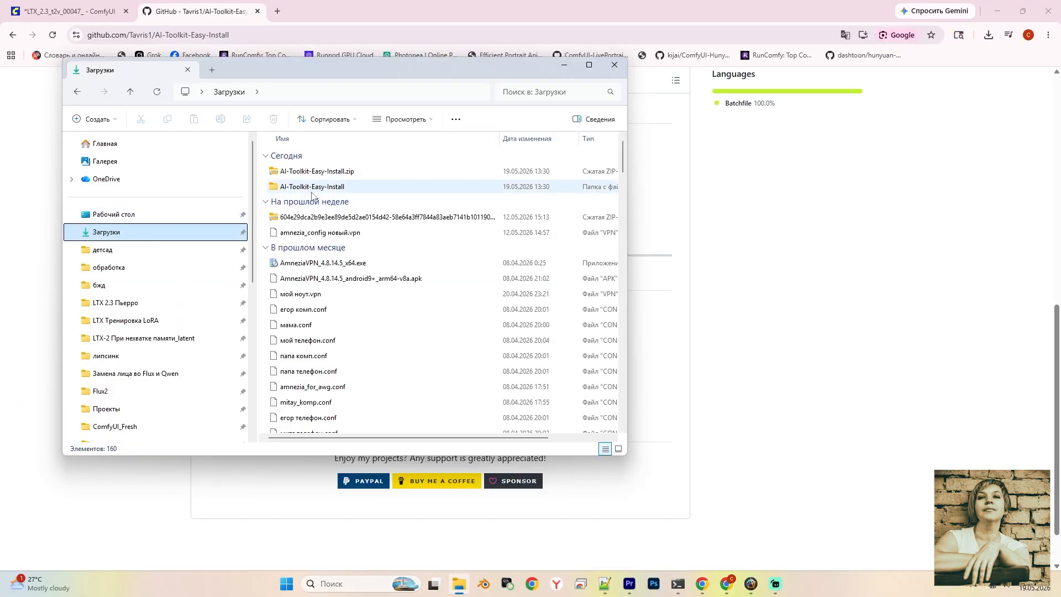
# Run AI-Toolkit-Easy-Install.bat from the extracted folder, allowing the unsigned installer
pyautogui.doubleClick(313, 188)
pyautogui.doubleClick(329, 172)
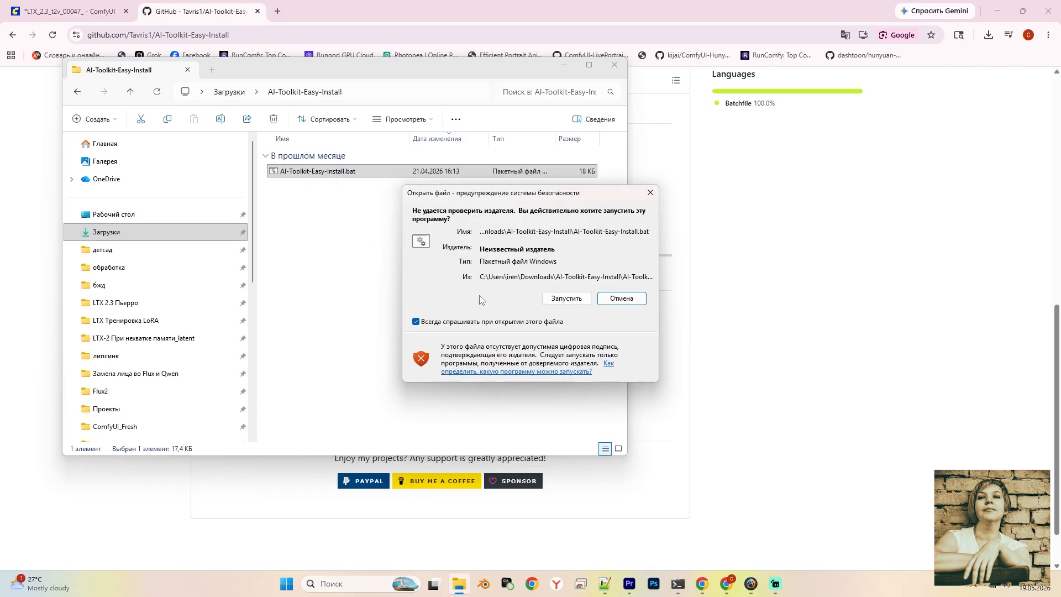
pyautogui.click(570, 304)
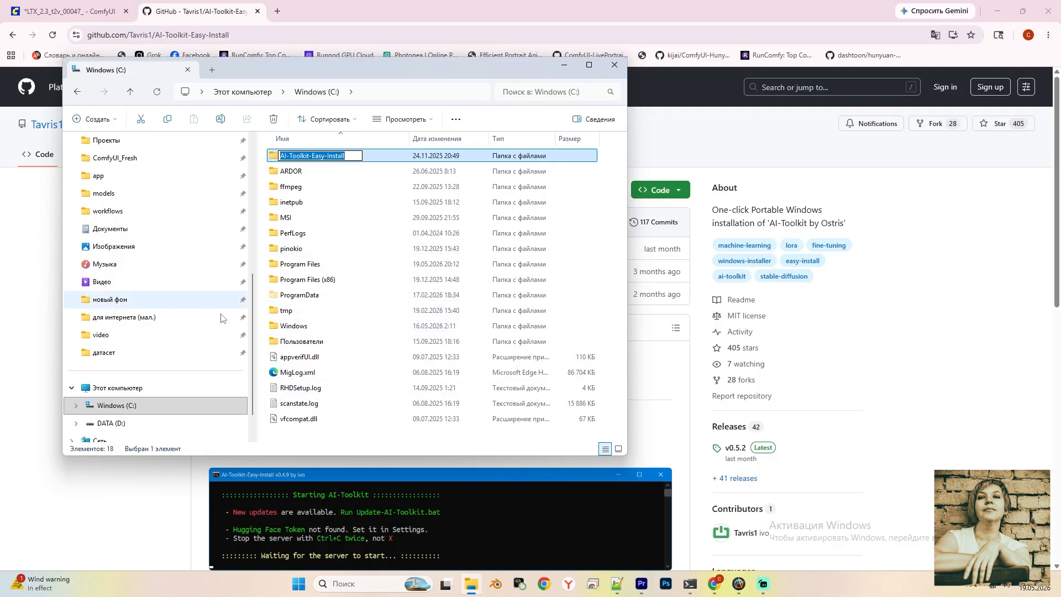
# Launch Start-AI-Toolkit.bat from C:\AI-Toolkit-Easy-Install to open AI Toolkit
pyautogui.click(102, 407)
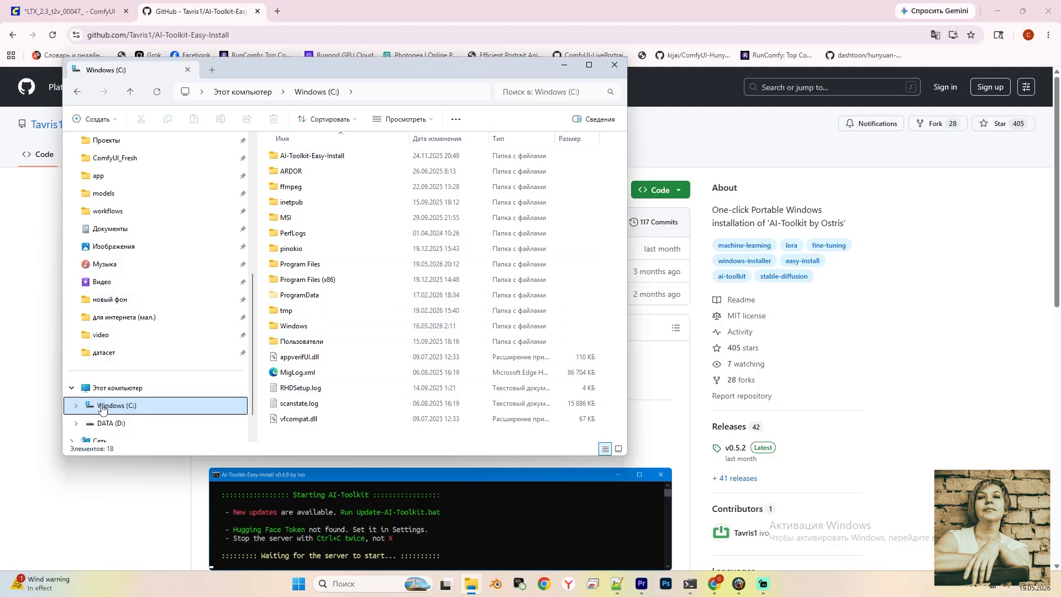
pyautogui.doubleClick(318, 156)
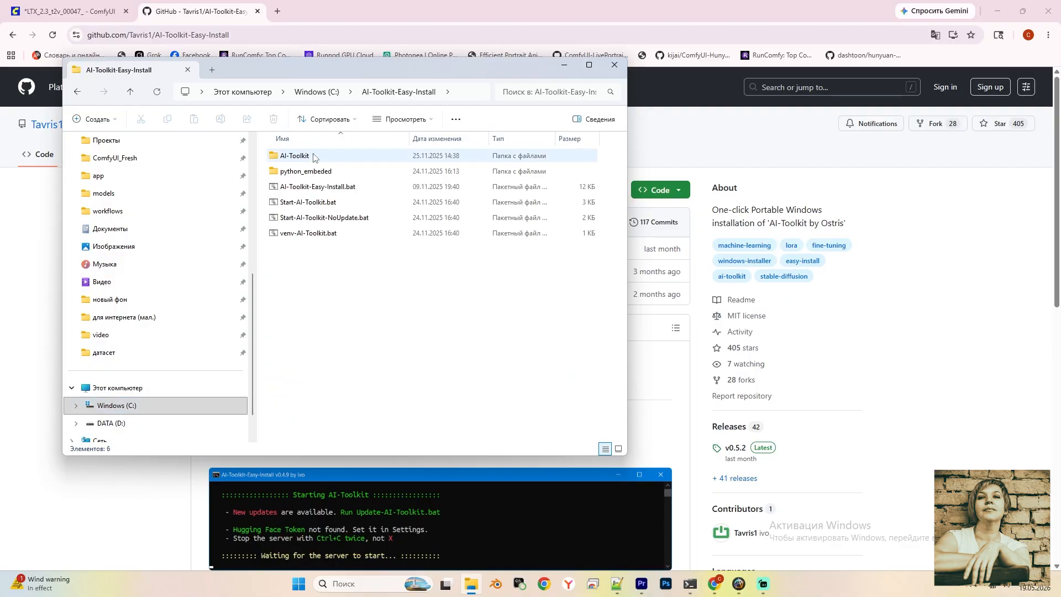
pyautogui.doubleClick(301, 202)
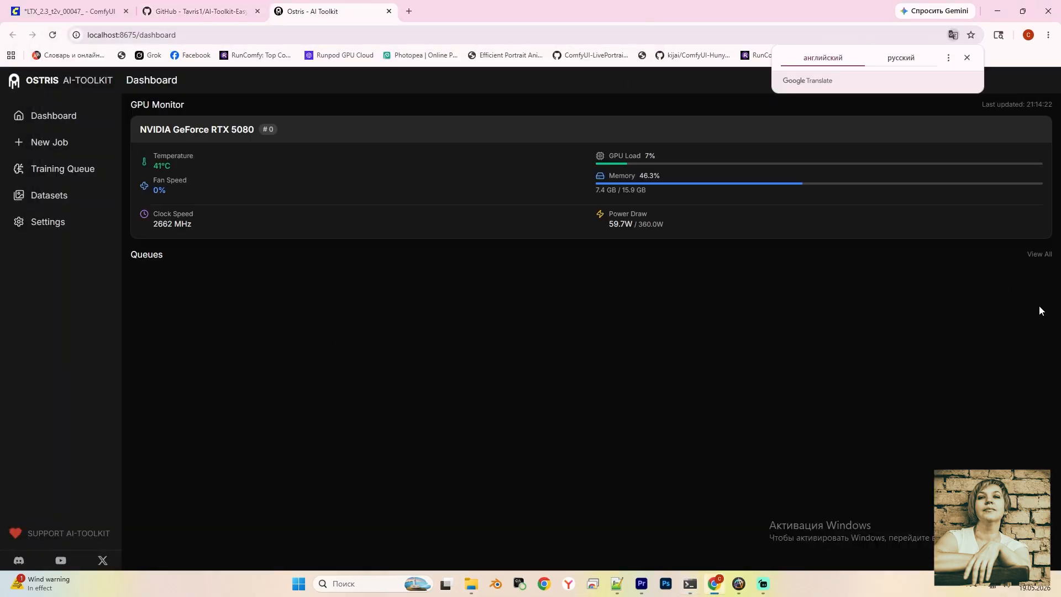
# Dismiss the translate popup and browse the Datasets list and New Training Job form
pyautogui.click(967, 59)
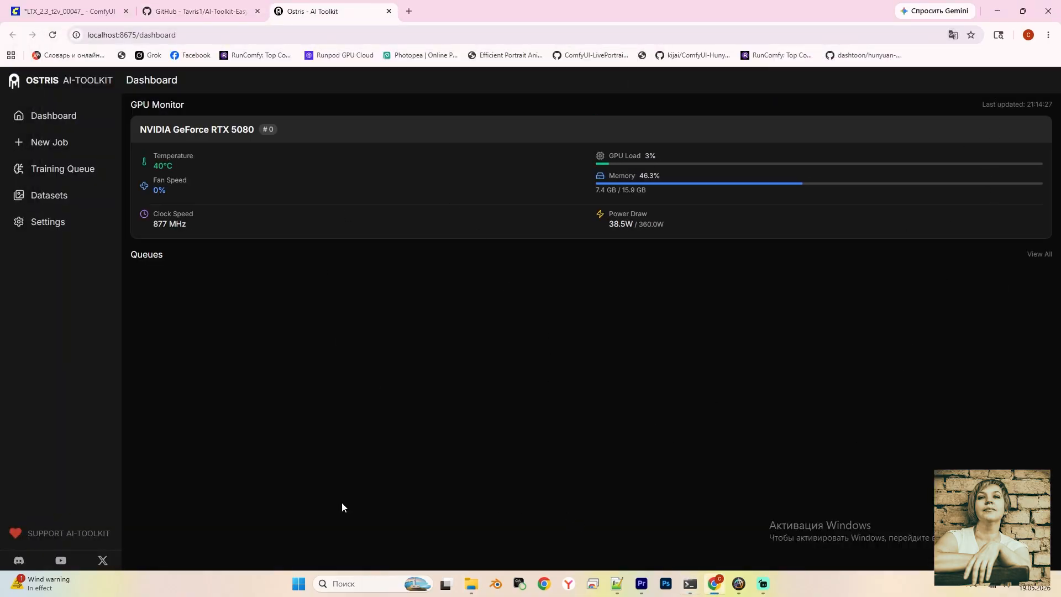
pyautogui.click(38, 201)
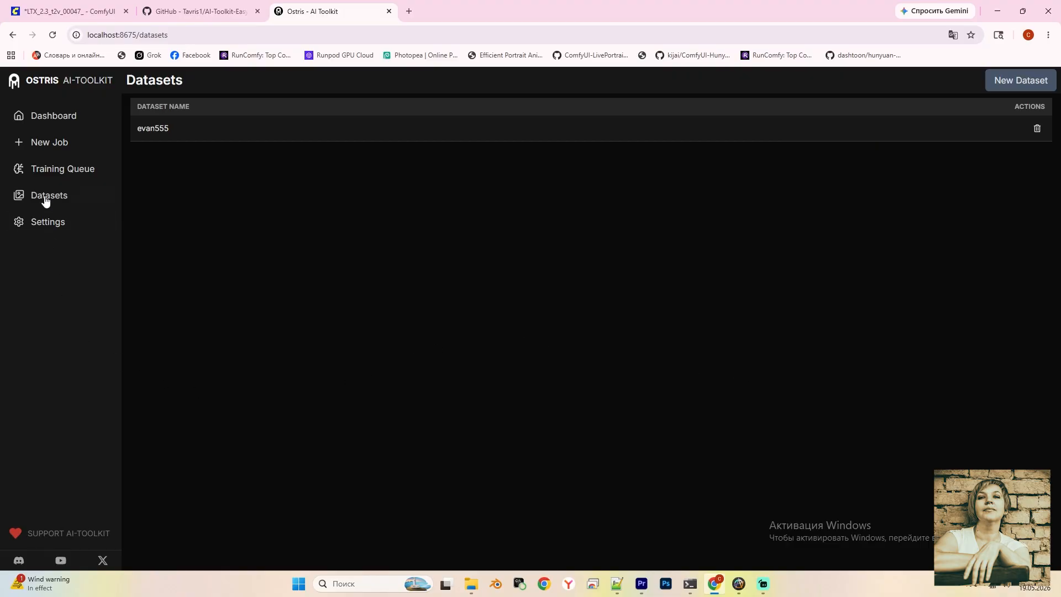
pyautogui.click(45, 145)
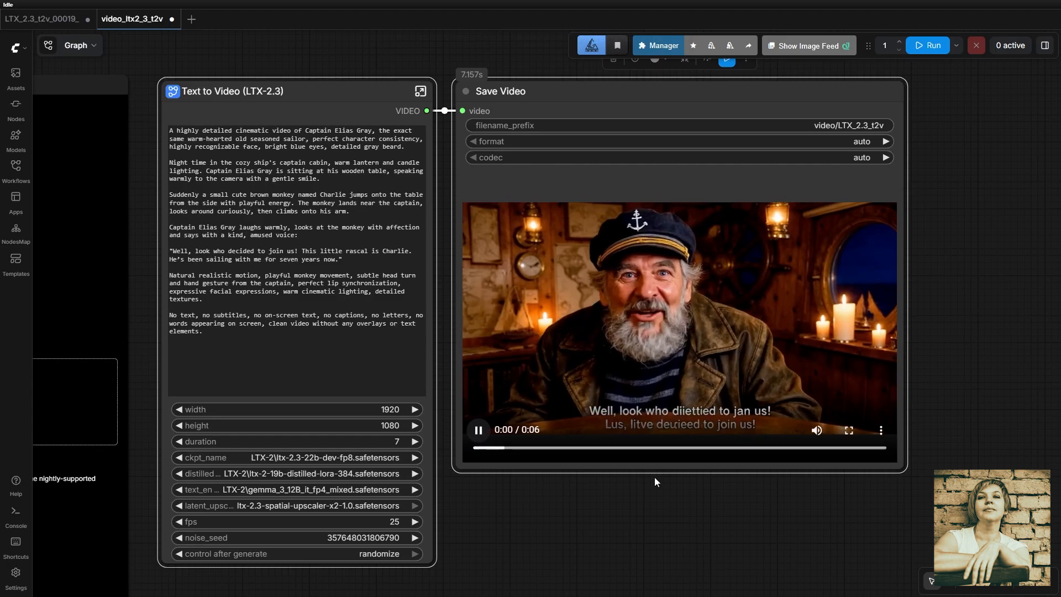
pyautogui.hscroll(1, 654, 476)
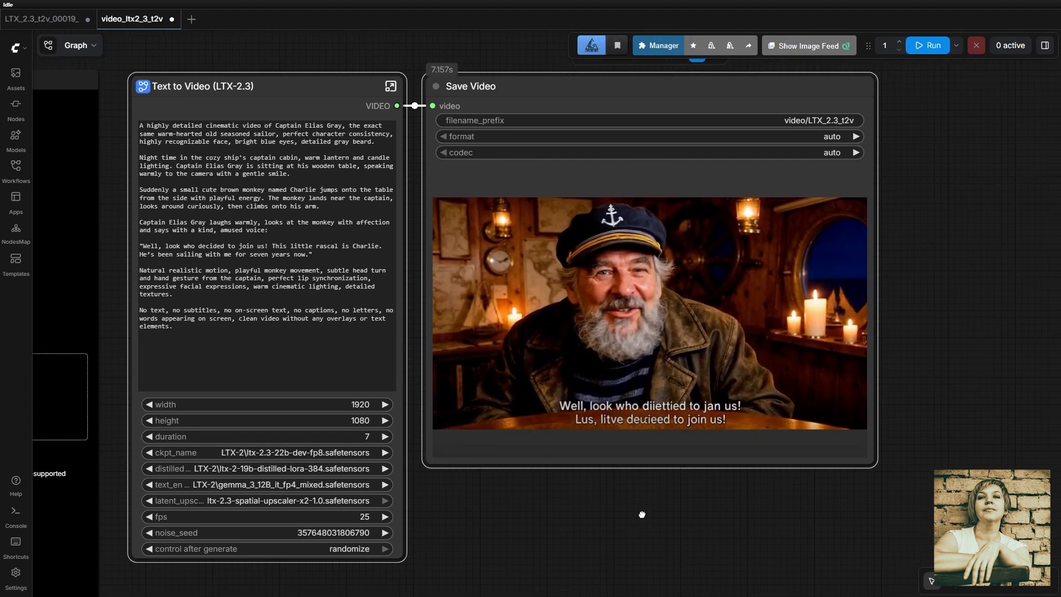